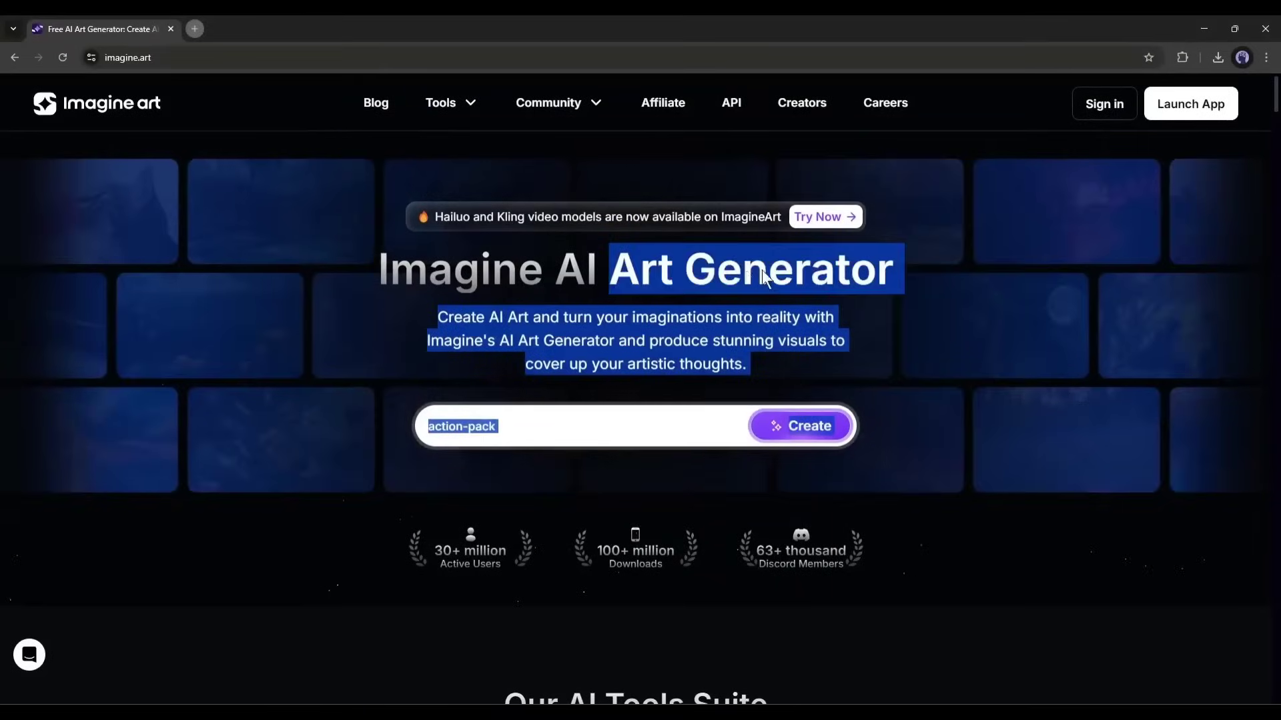
Browse the homepage feature sections and return to the top of the page
left_click(660, 270)
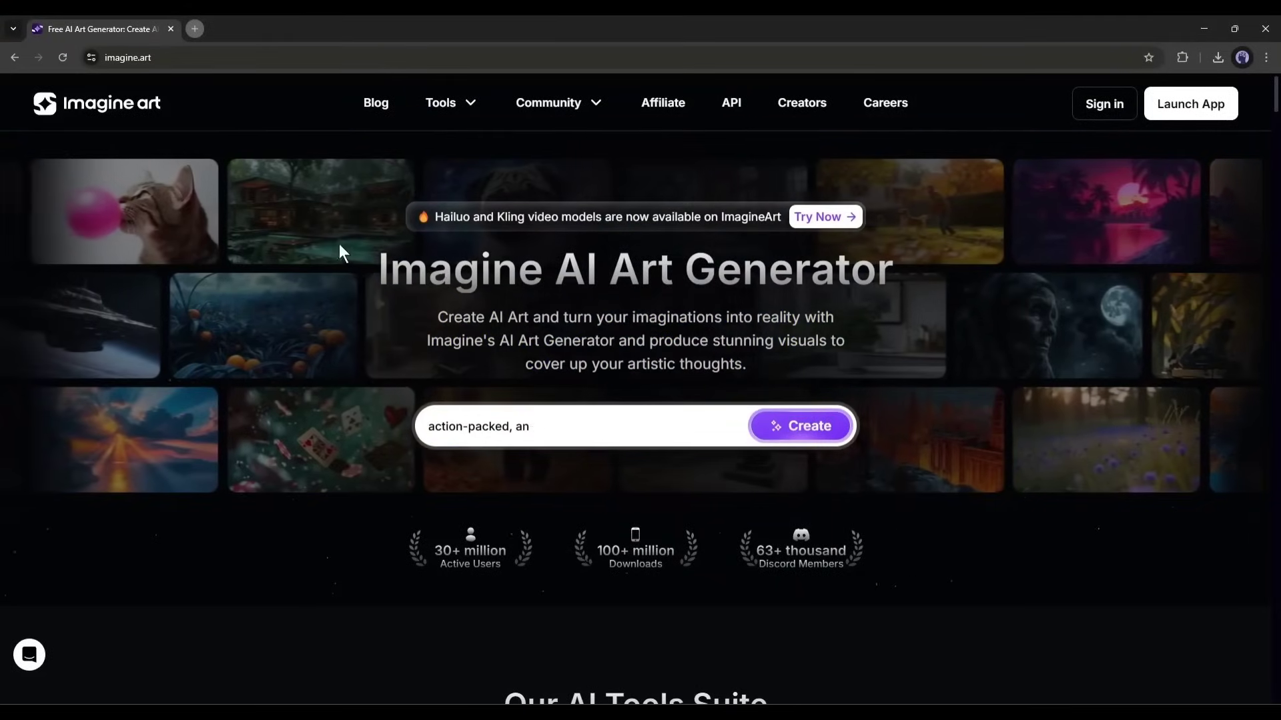
scroll(345, 256, "down", 2)
scroll(348, 263, "down", 3)
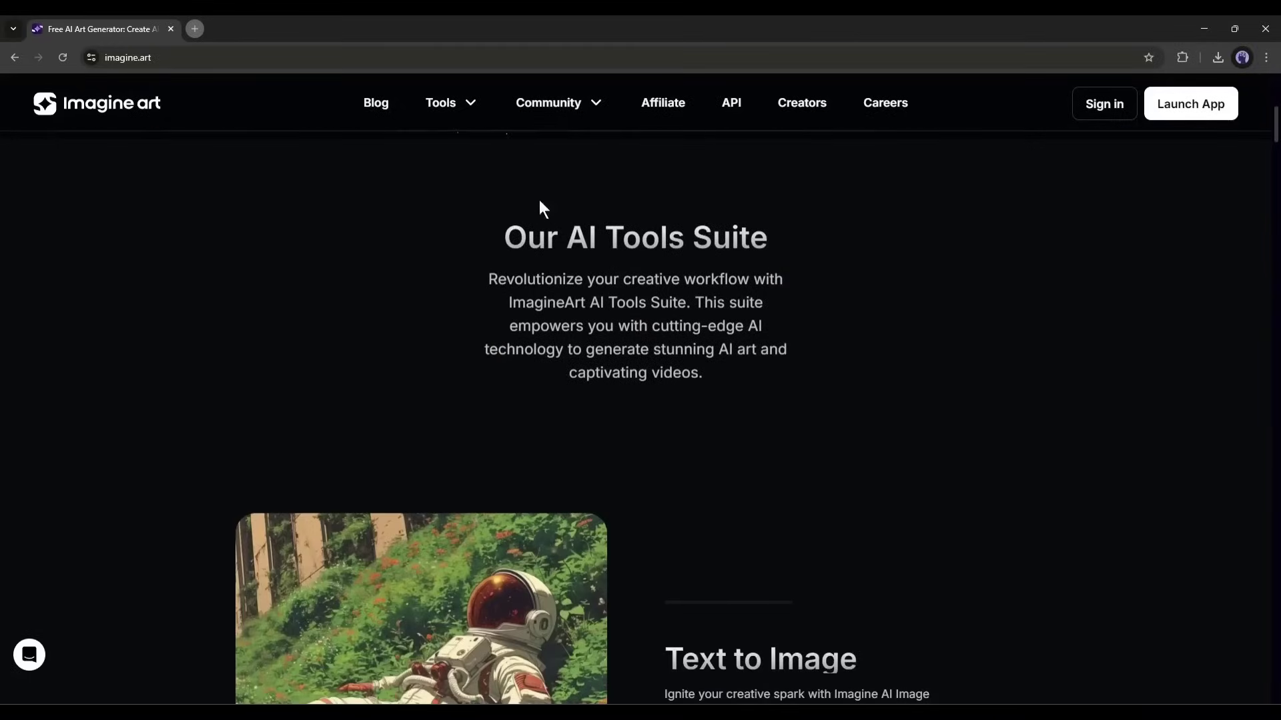
scroll(680, 312, "down", 1)
scroll(680, 313, "down", 1)
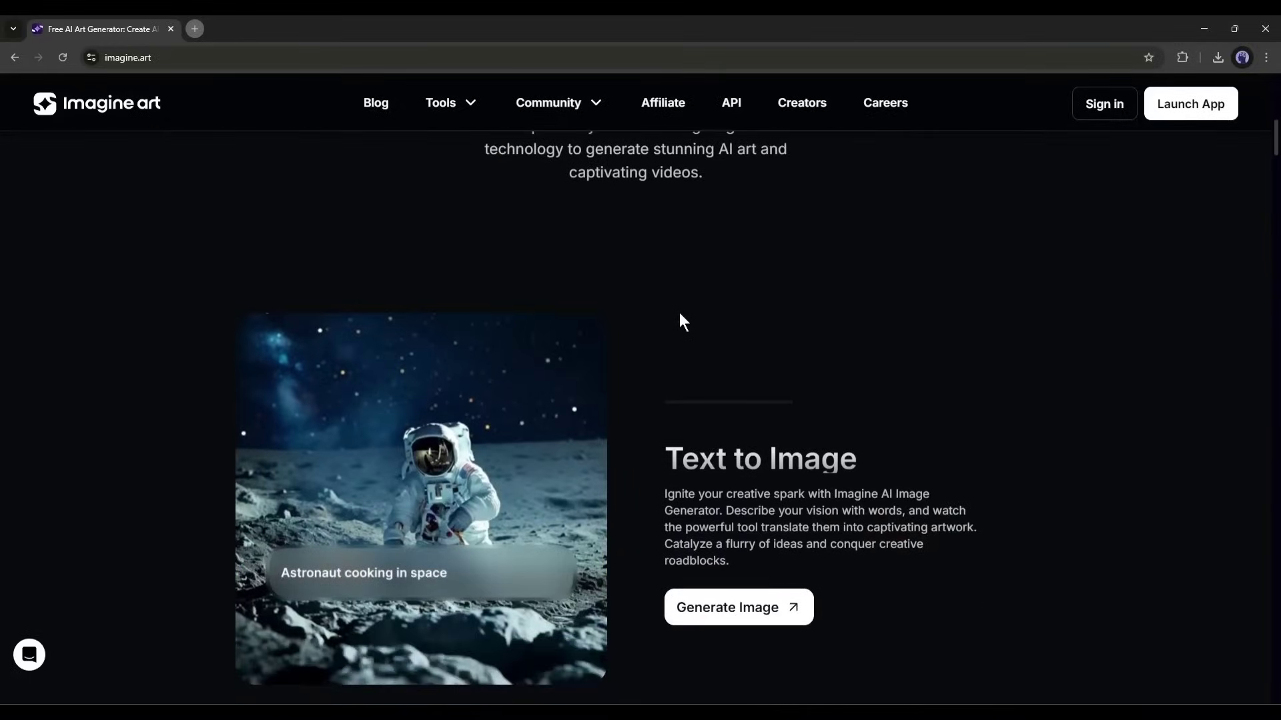
scroll(680, 312, "down", 1)
scroll(549, 325, "down", 2)
scroll(550, 324, "down", 1)
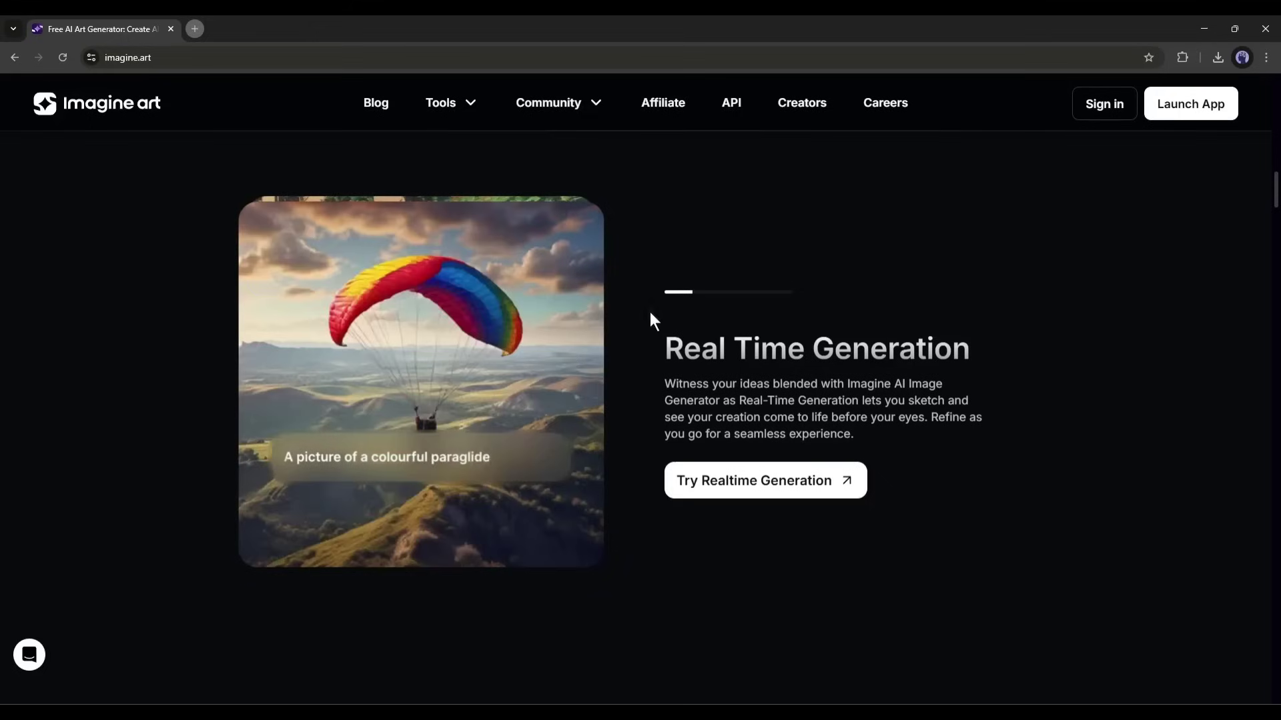
scroll(751, 346, "down", 1)
scroll(761, 346, "down", 2)
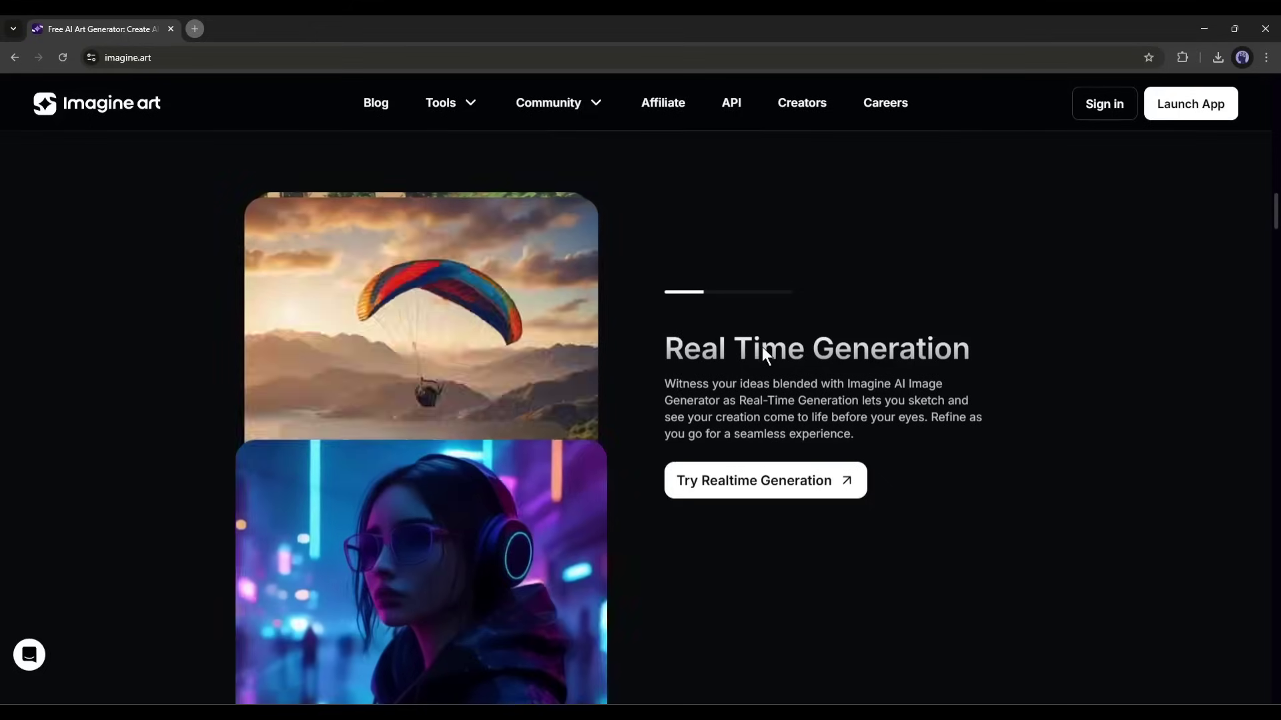
scroll(760, 351, "down", 2)
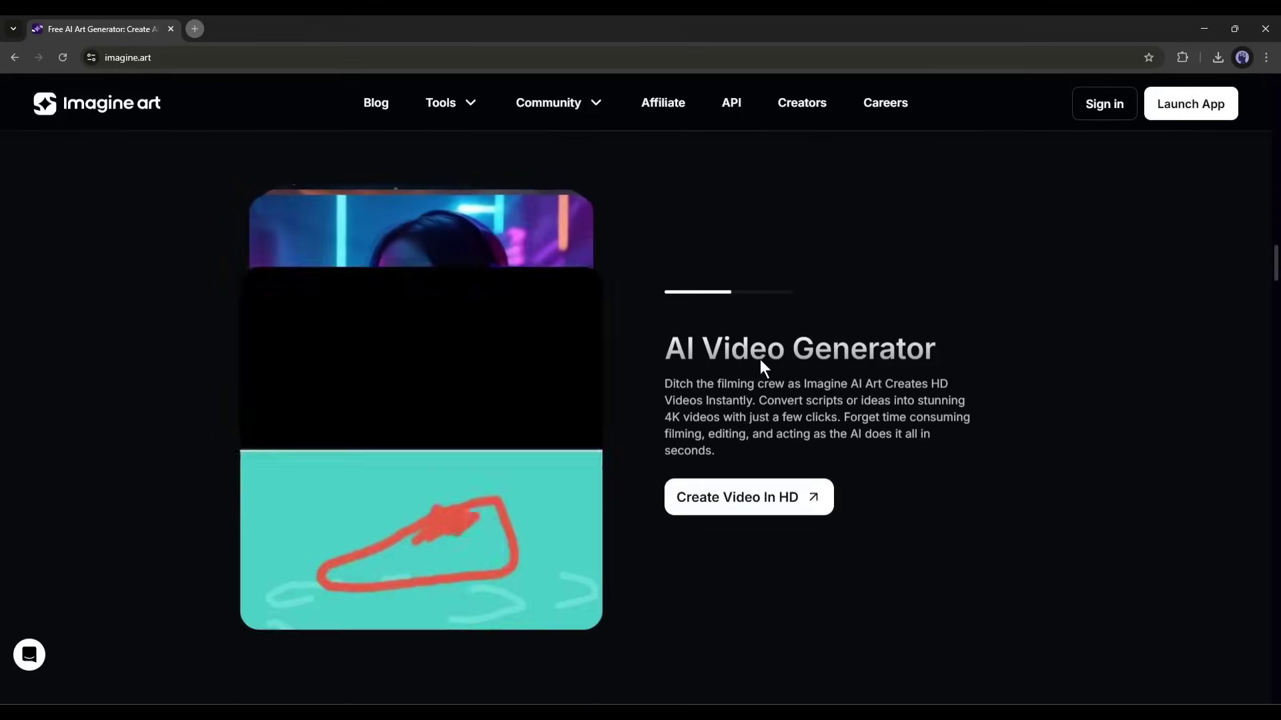
scroll(757, 355, "down", 2)
scroll(756, 362, "down", 2)
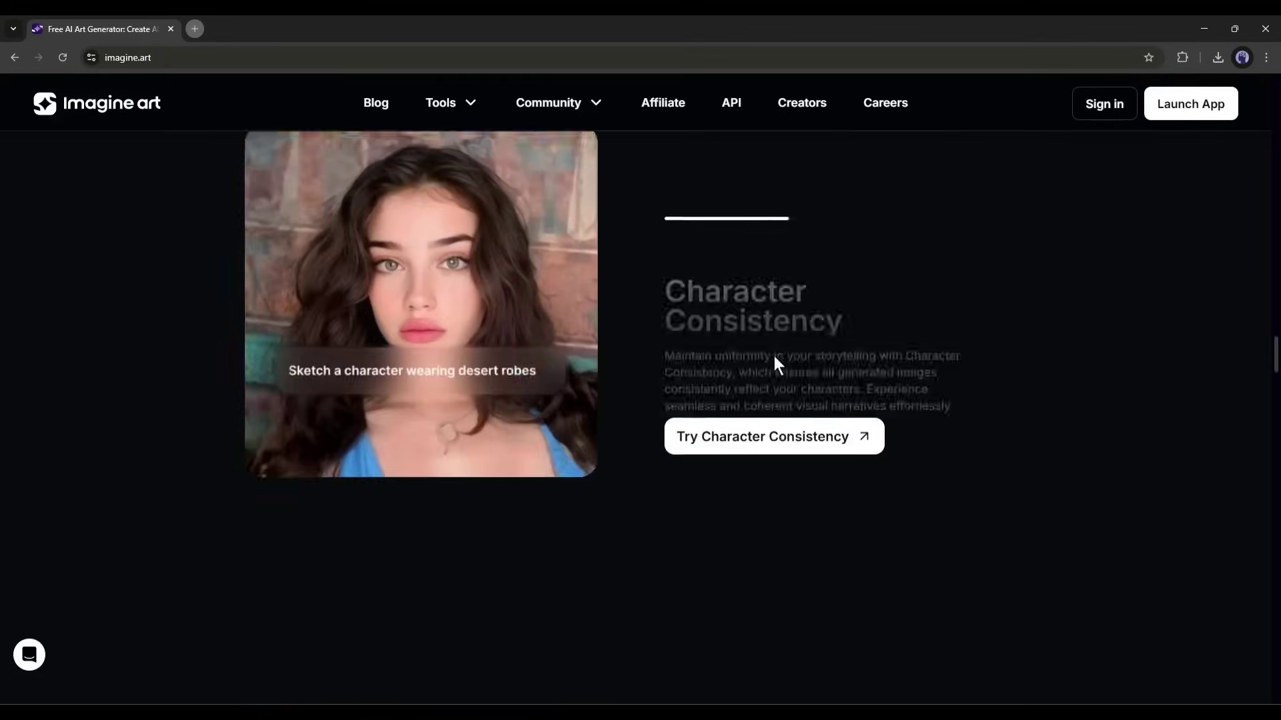
scroll(743, 405, "down", 3)
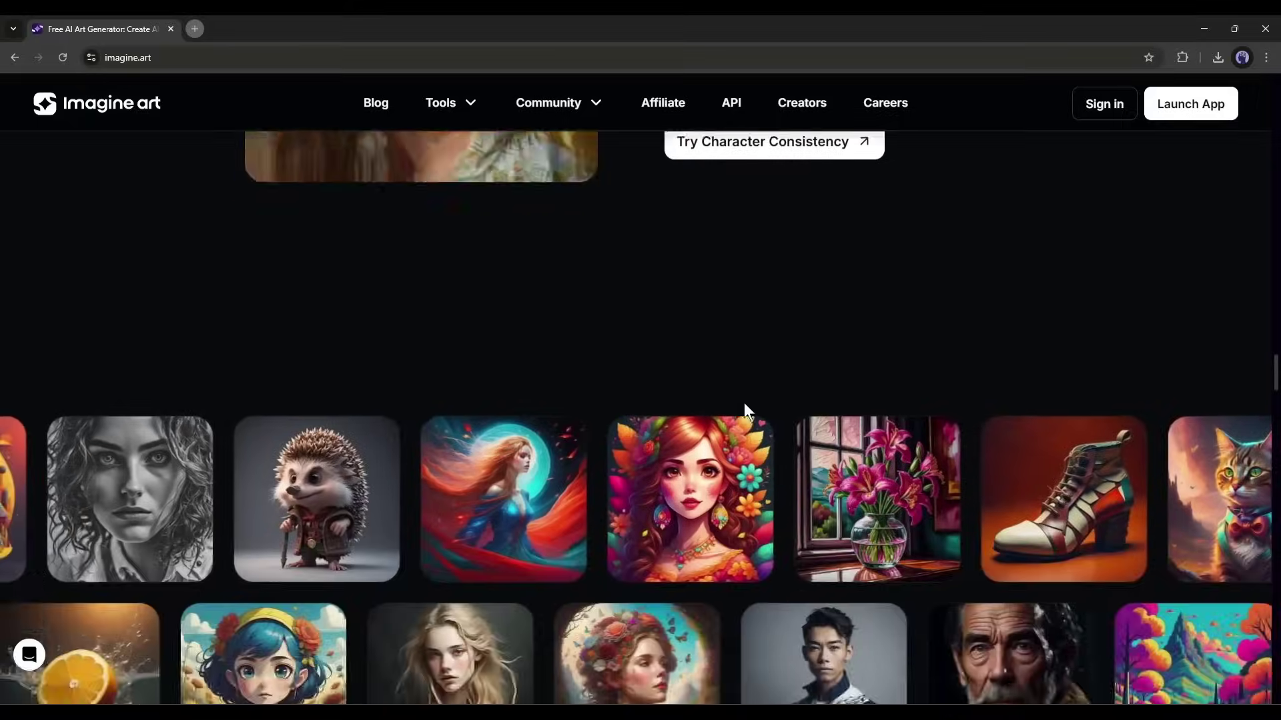
key("Home")
Sign in to the dashboard, back out of Image Studio, and enter Video Studio
left_click(1096, 107)
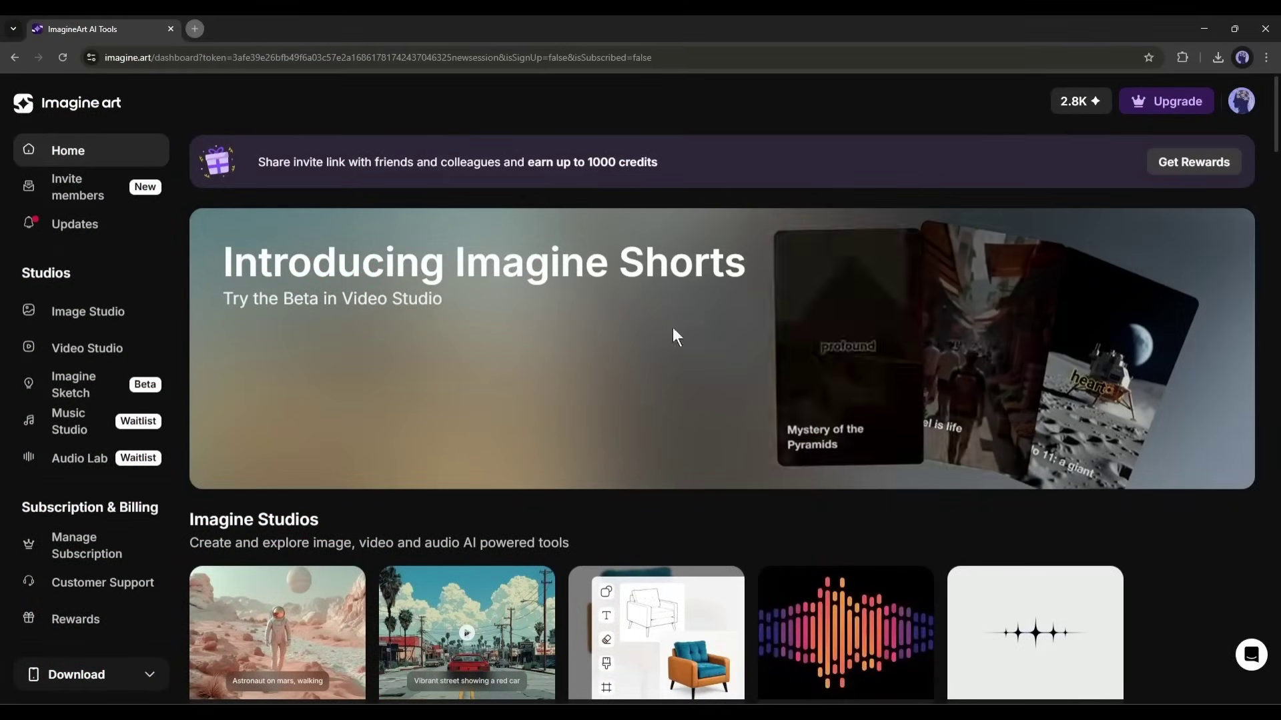
scroll(306, 422, "down", 2)
scroll(303, 426, "down", 1)
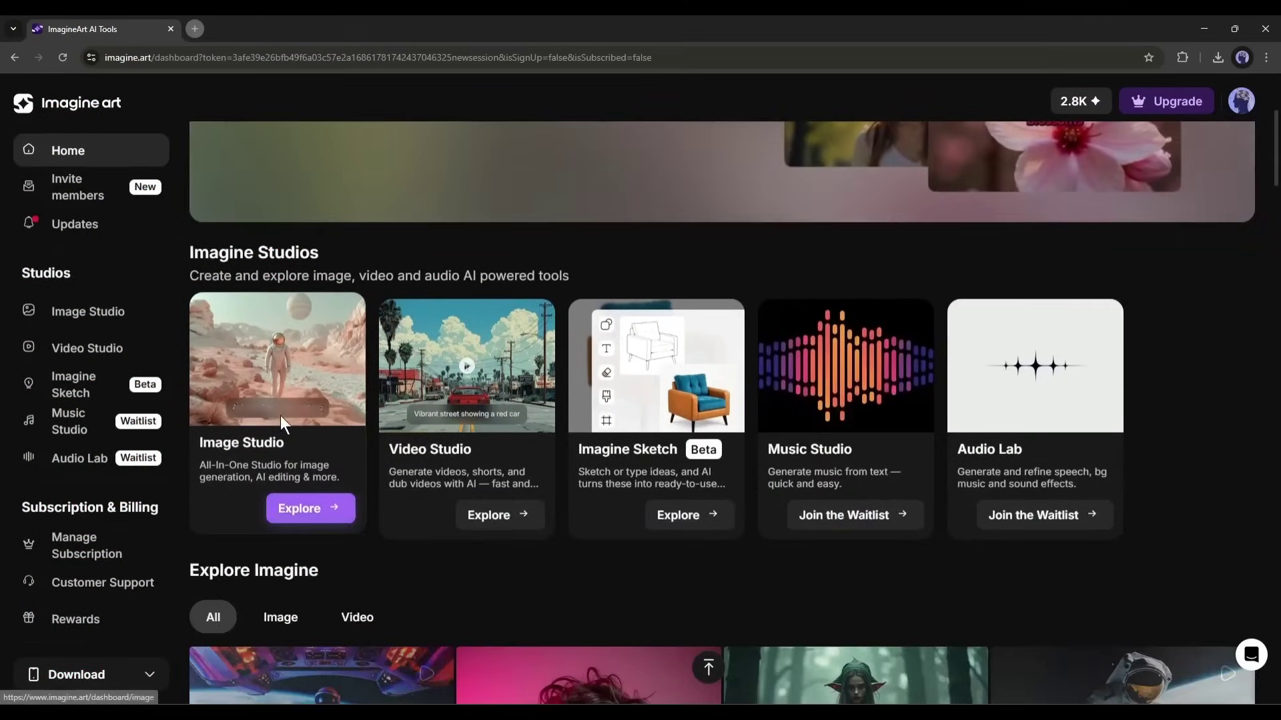
scroll(1022, 399, "down", 5)
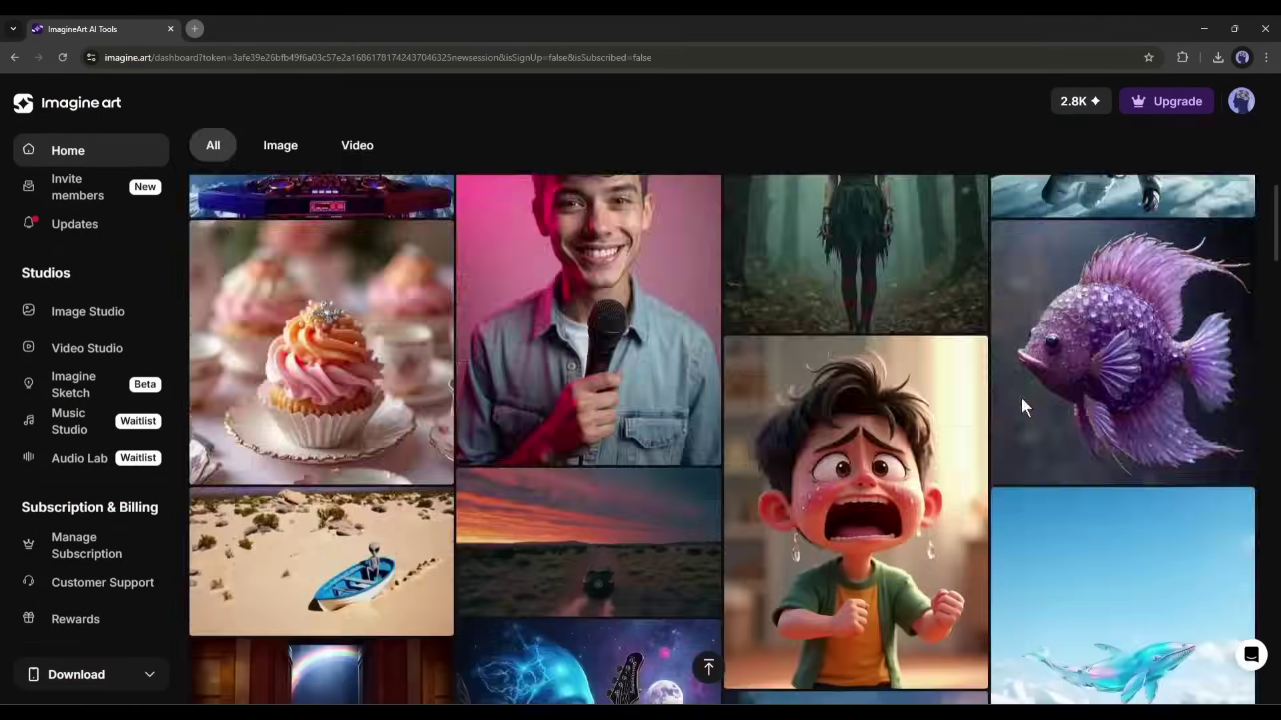
scroll(1022, 397, "up", 2)
scroll(1021, 397, "up", 3)
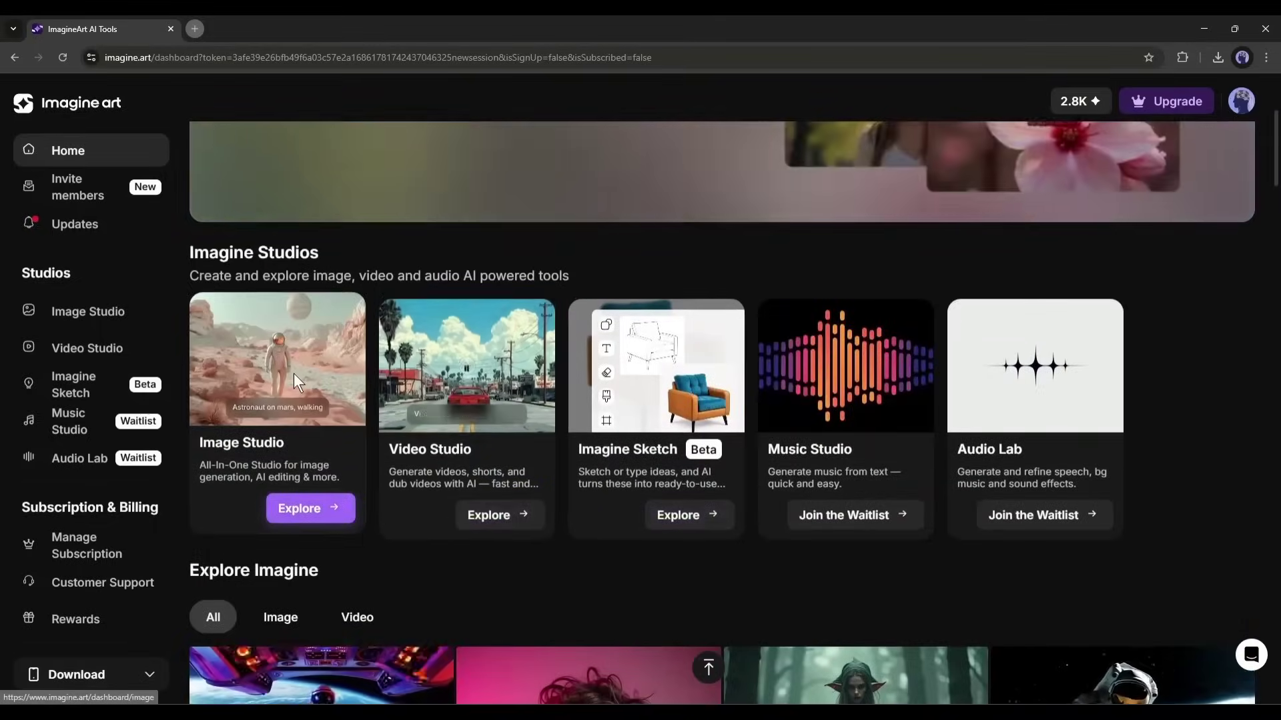
left_click(280, 380)
key("alt+Left")
left_click(481, 351)
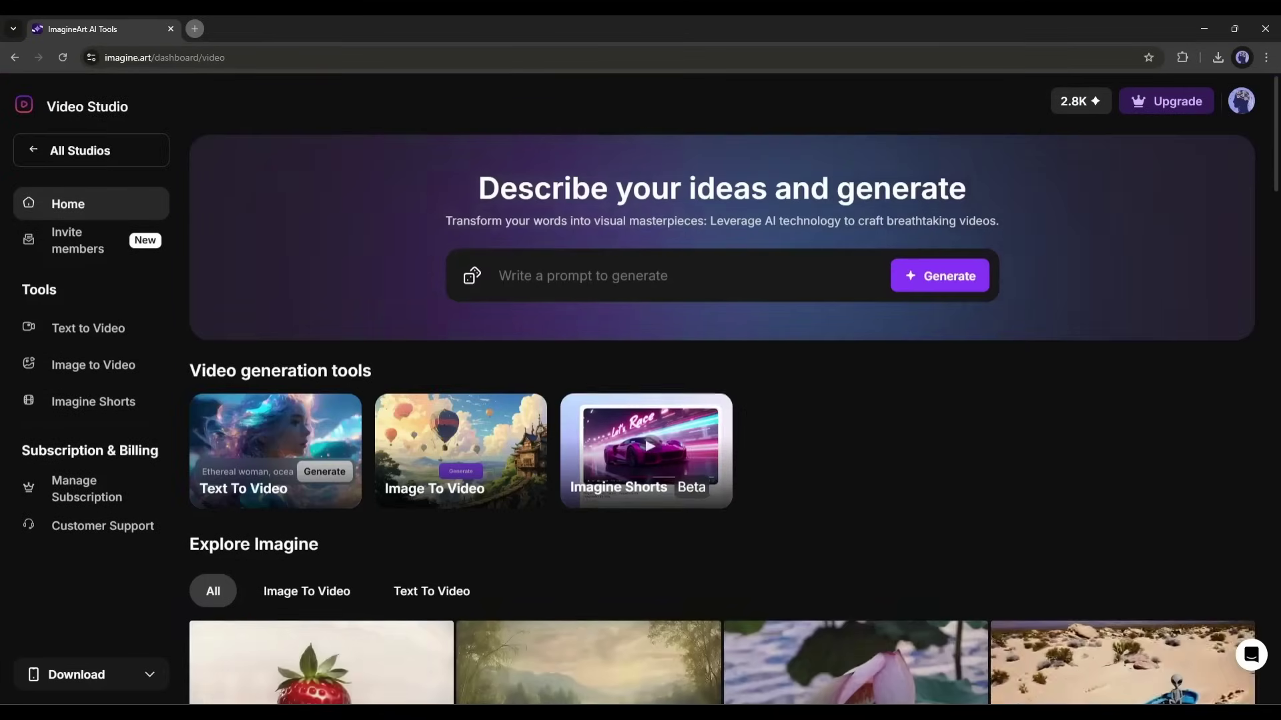
scroll(300, 370, "down", 2)
scroll(280, 378, "down", 1)
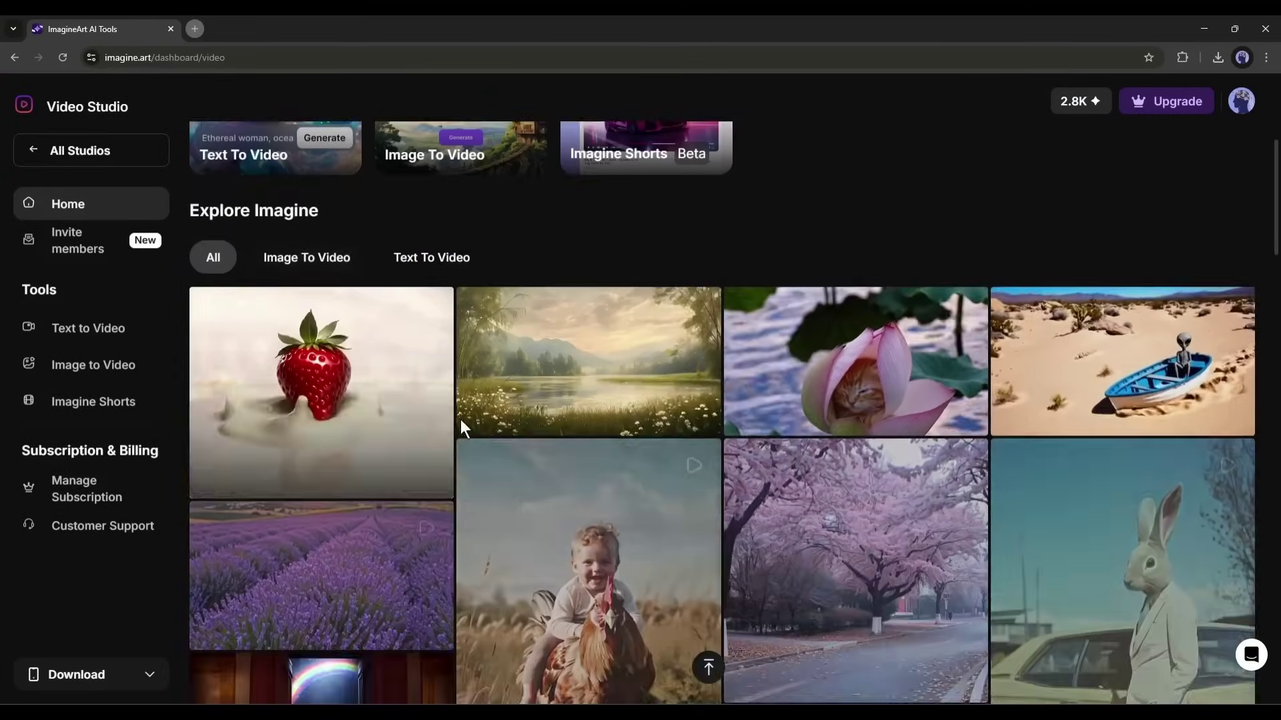
scroll(461, 419, "up", 3)
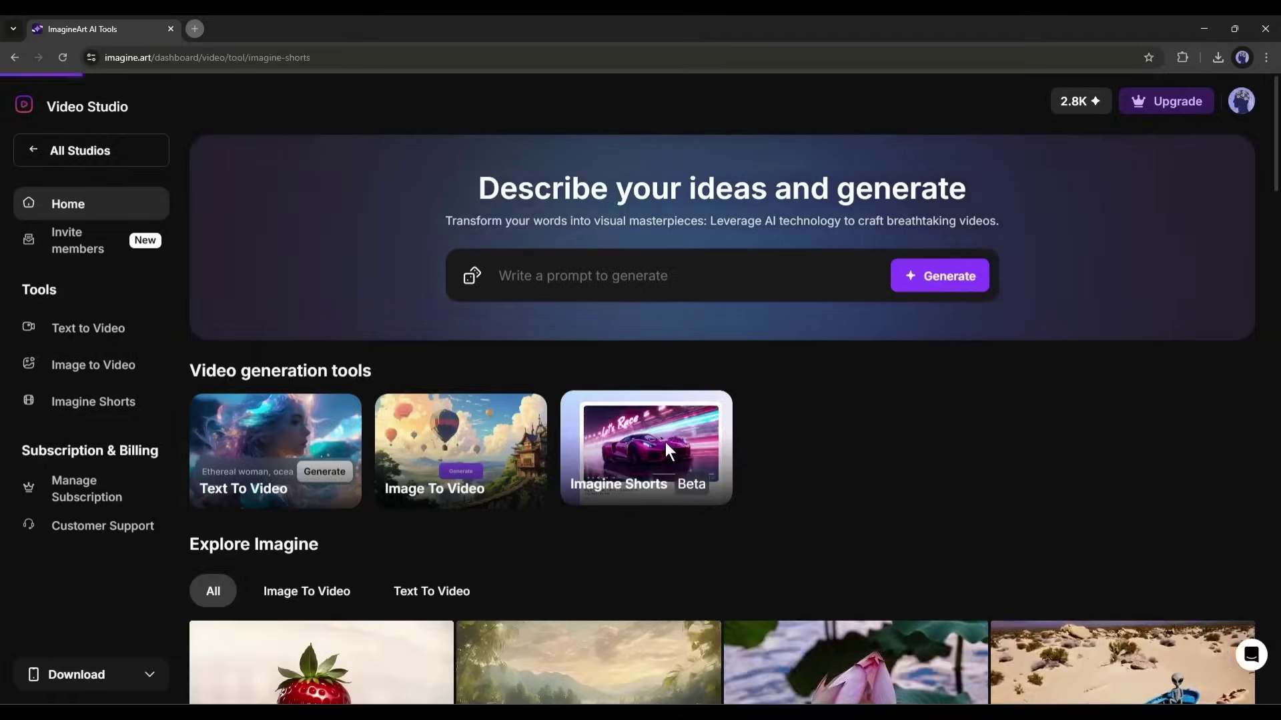
Start an Imagine Shorts project and choose the Satire template from the full list
left_click(667, 448)
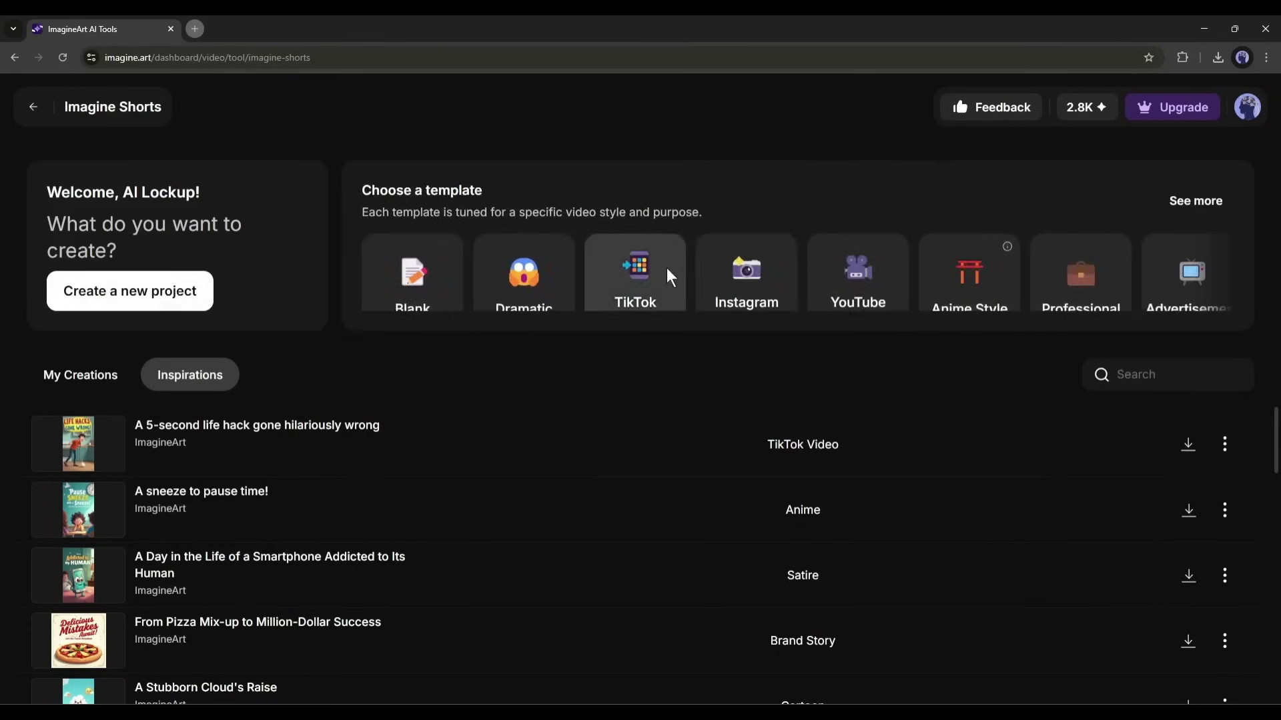
mouse_move(797, 245)
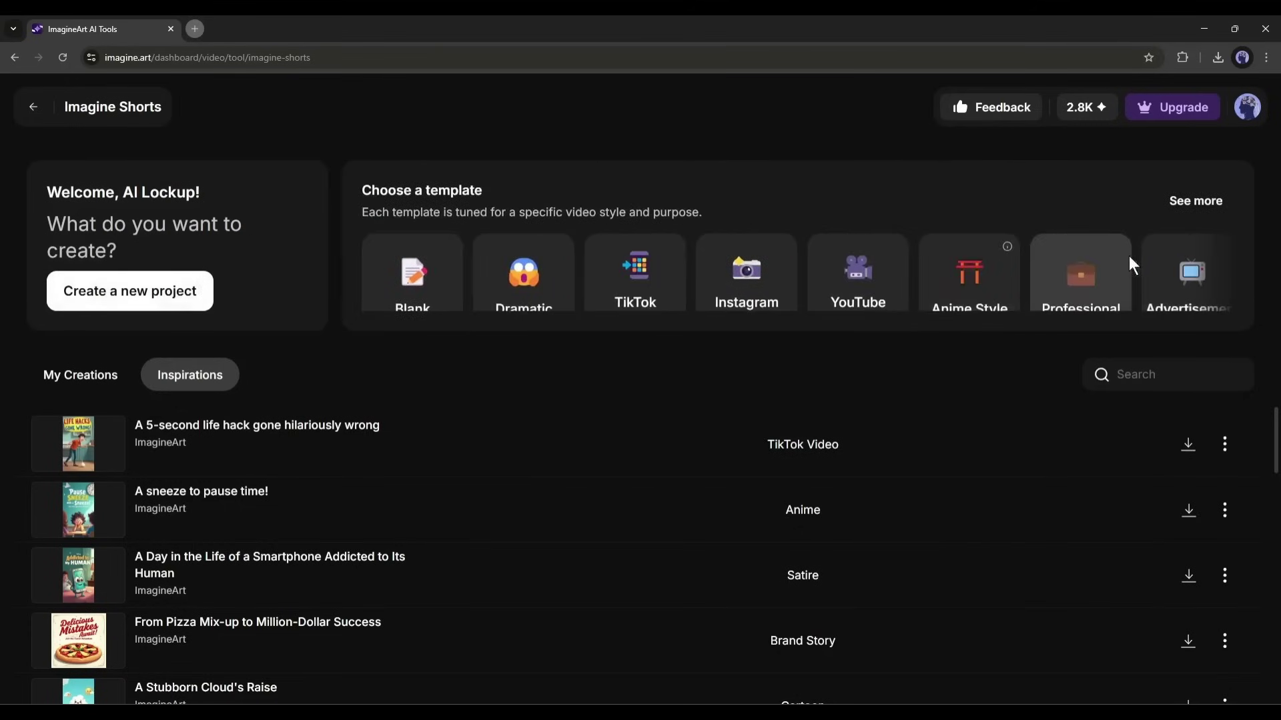
left_click(1200, 211)
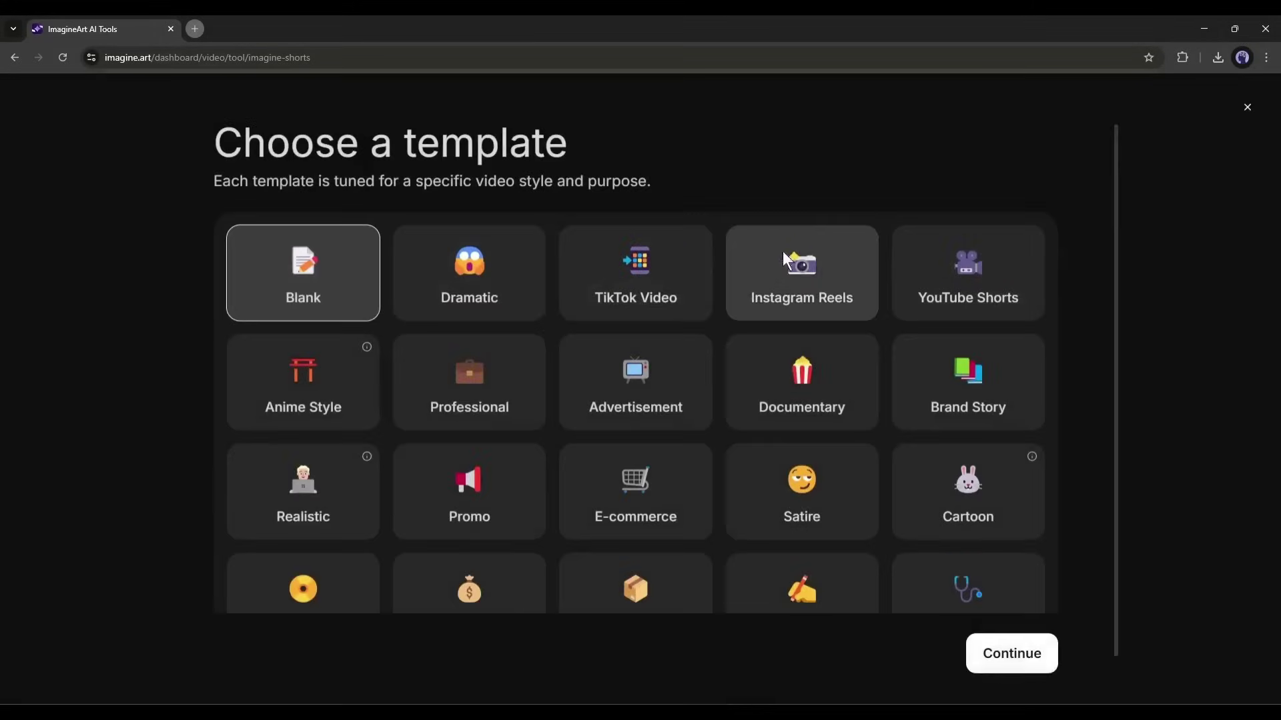
scroll(331, 340, "down", 1)
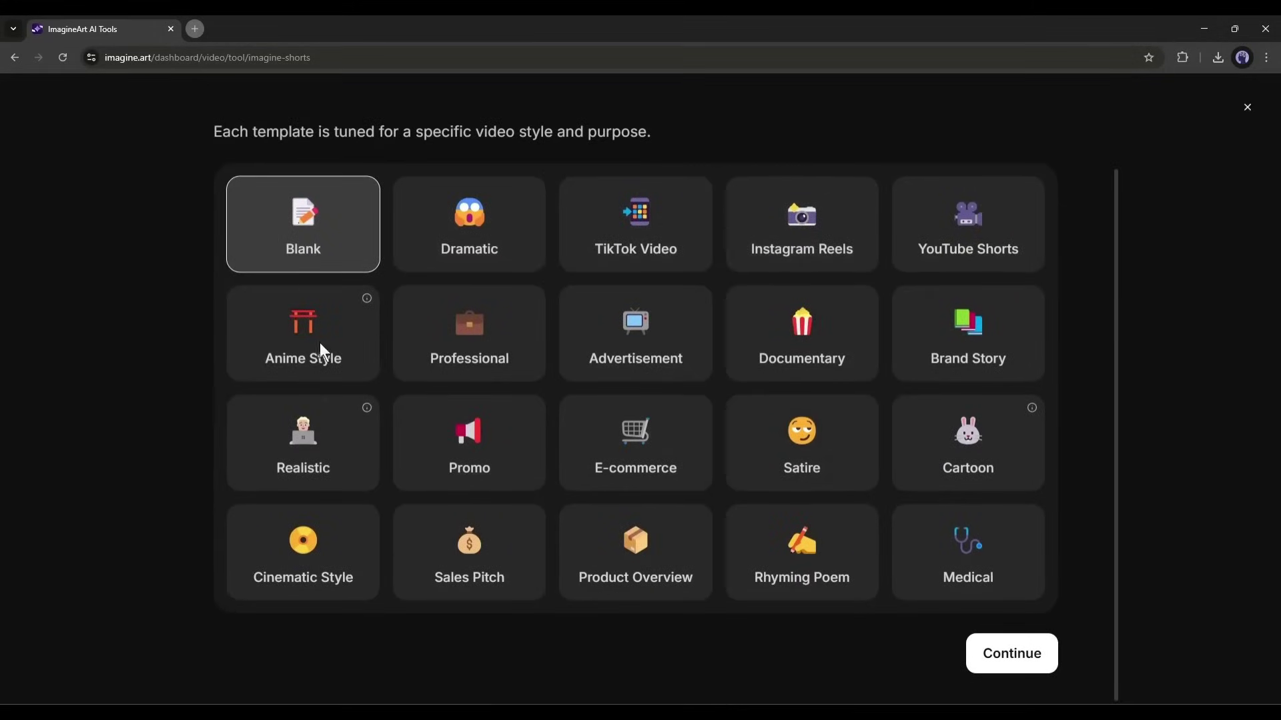
left_click(816, 452)
Continue with the template and enter the Elon Musk water lemon story prompt under Write with AI
left_click(1013, 654)
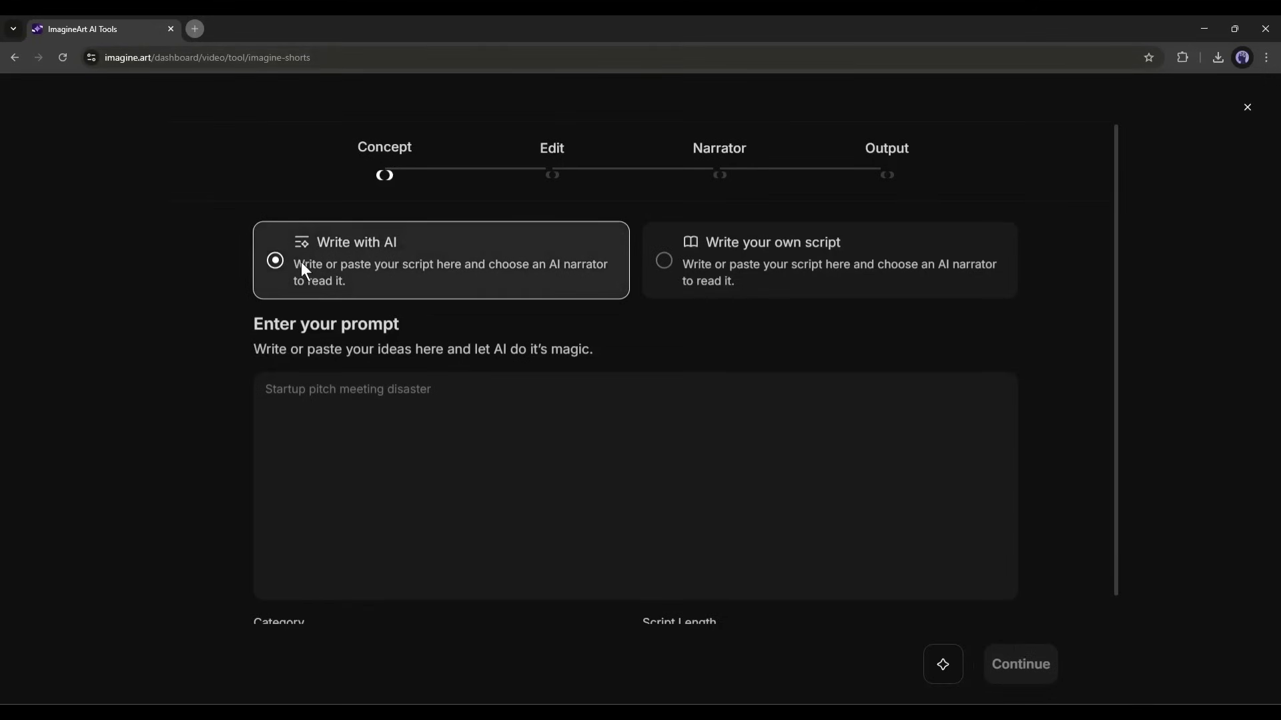
left_click(839, 264)
left_click(452, 422)
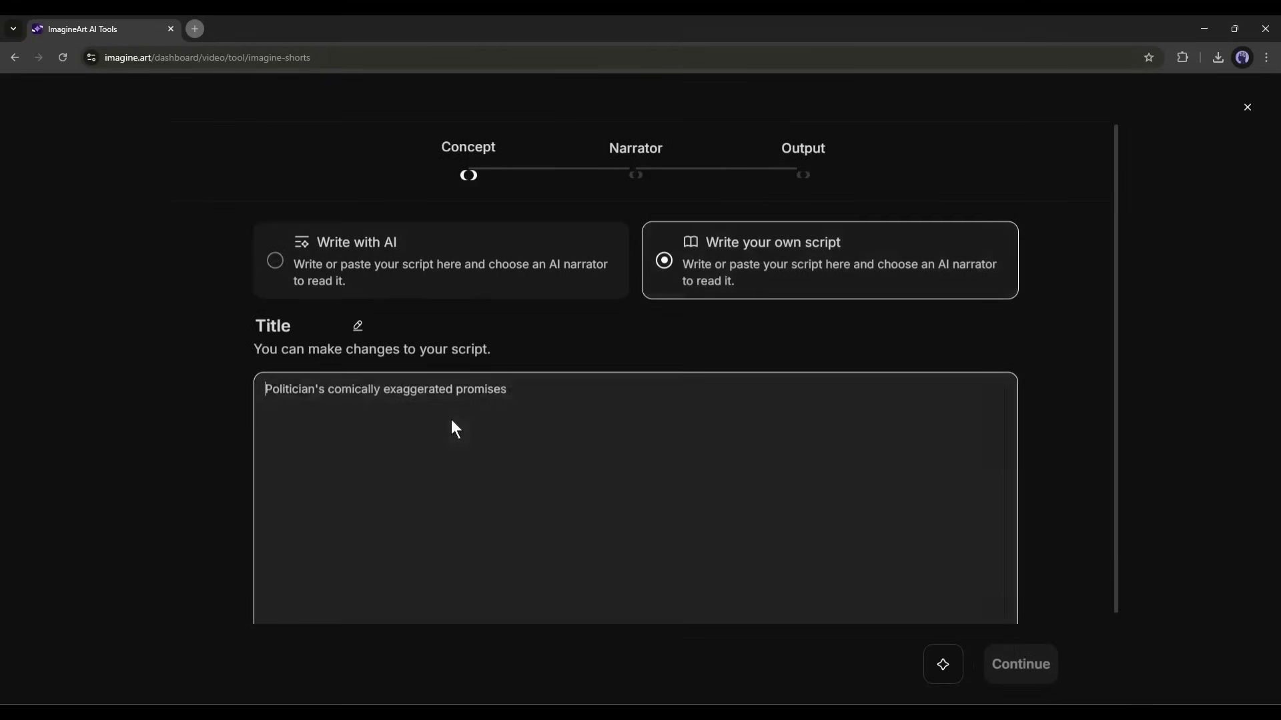
left_click(393, 265)
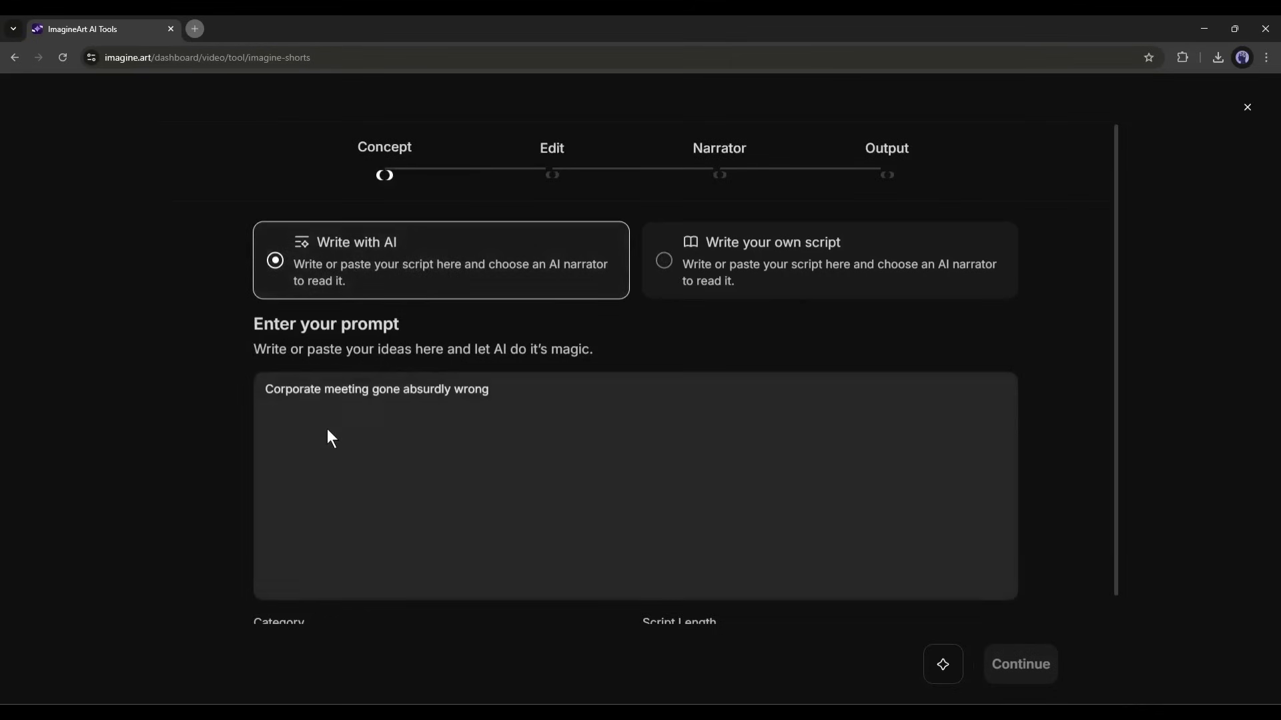
left_click(327, 429)
type("A Hilarious story on ")
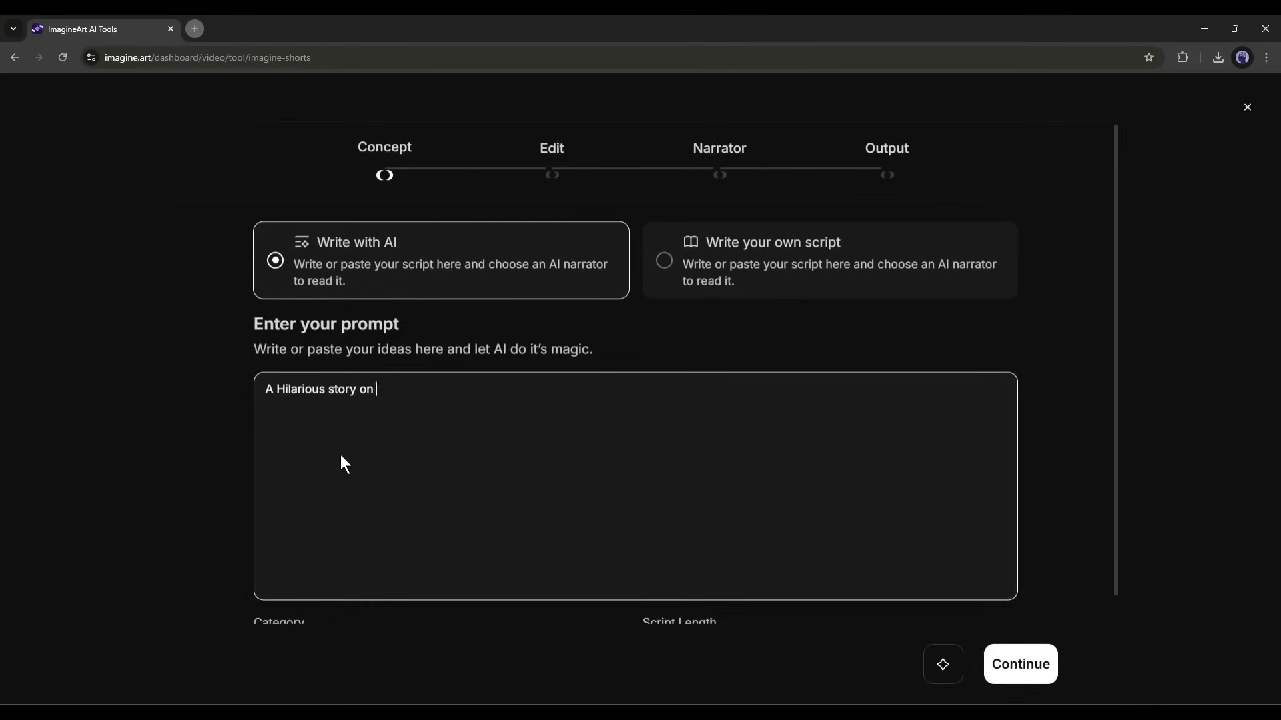
type("Elon Musk selling Water lemon in India and")
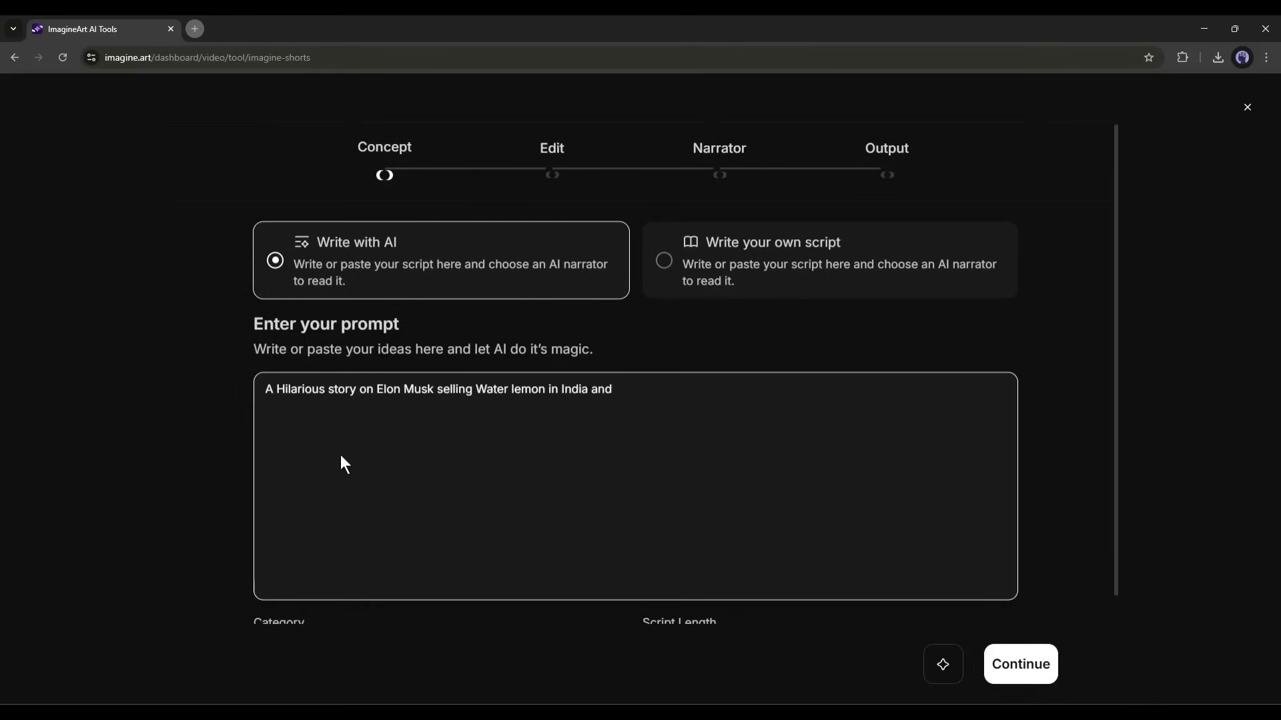
type(" gone Famous")
scroll(534, 170, "down", 2)
Keep category Satire, set script length to Long ~ 300 words, and generate the script
double_click(291, 503)
left_click(370, 532)
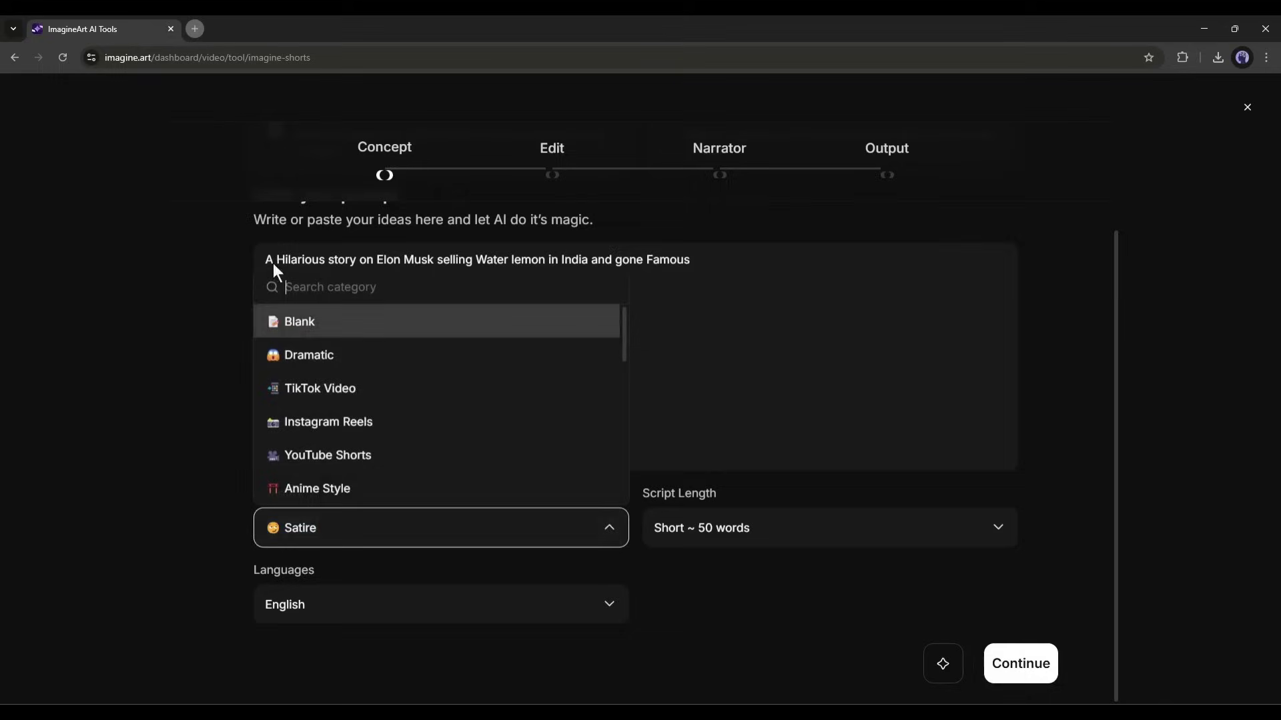
left_click(719, 608)
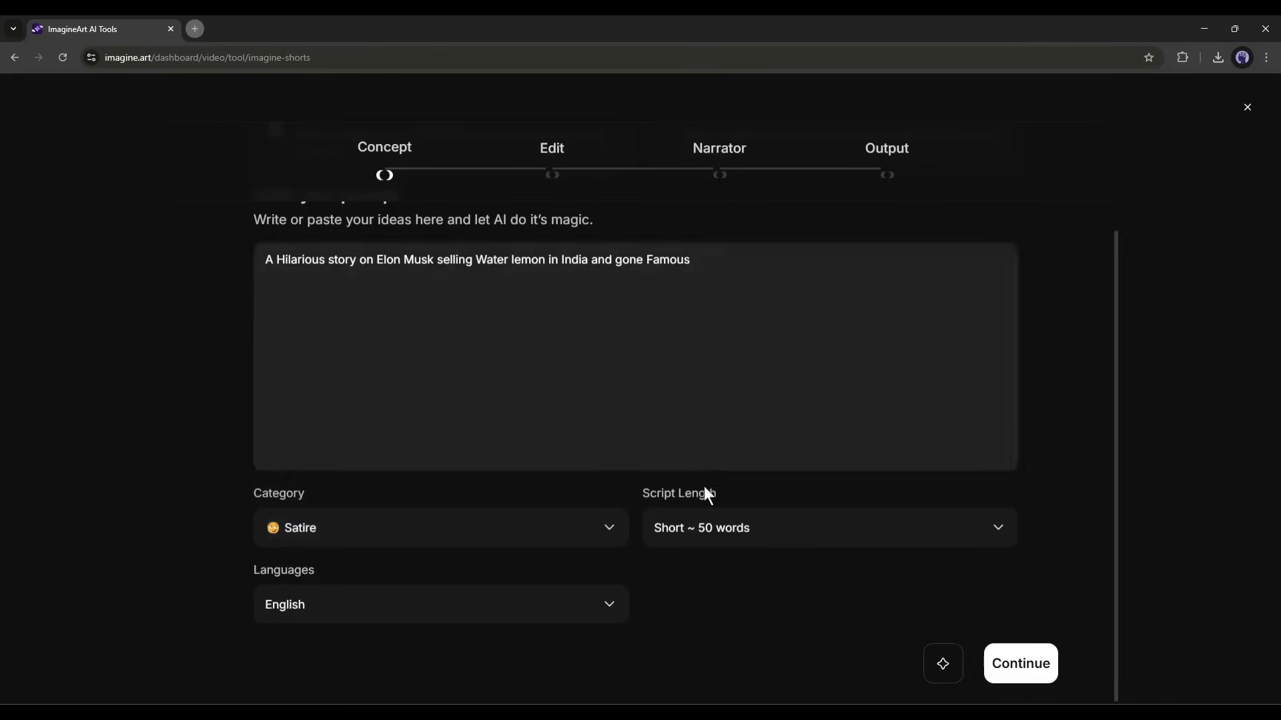
left_click(718, 529)
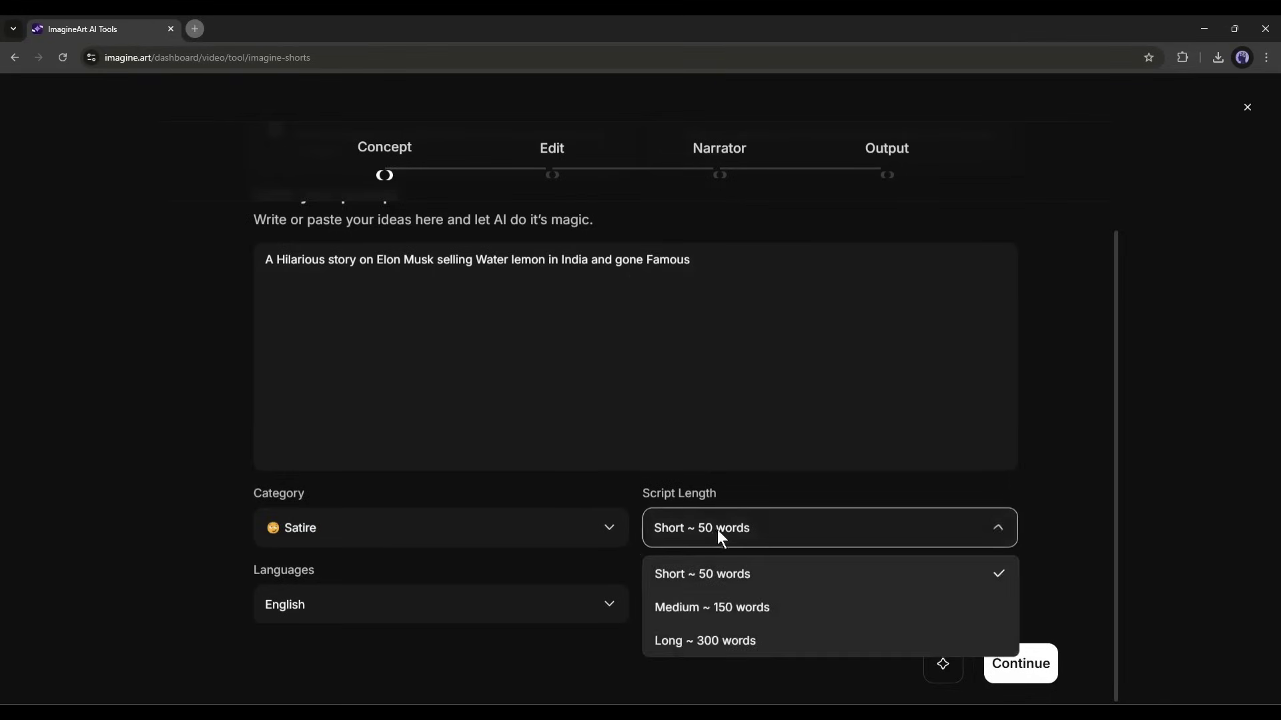
left_click(717, 637)
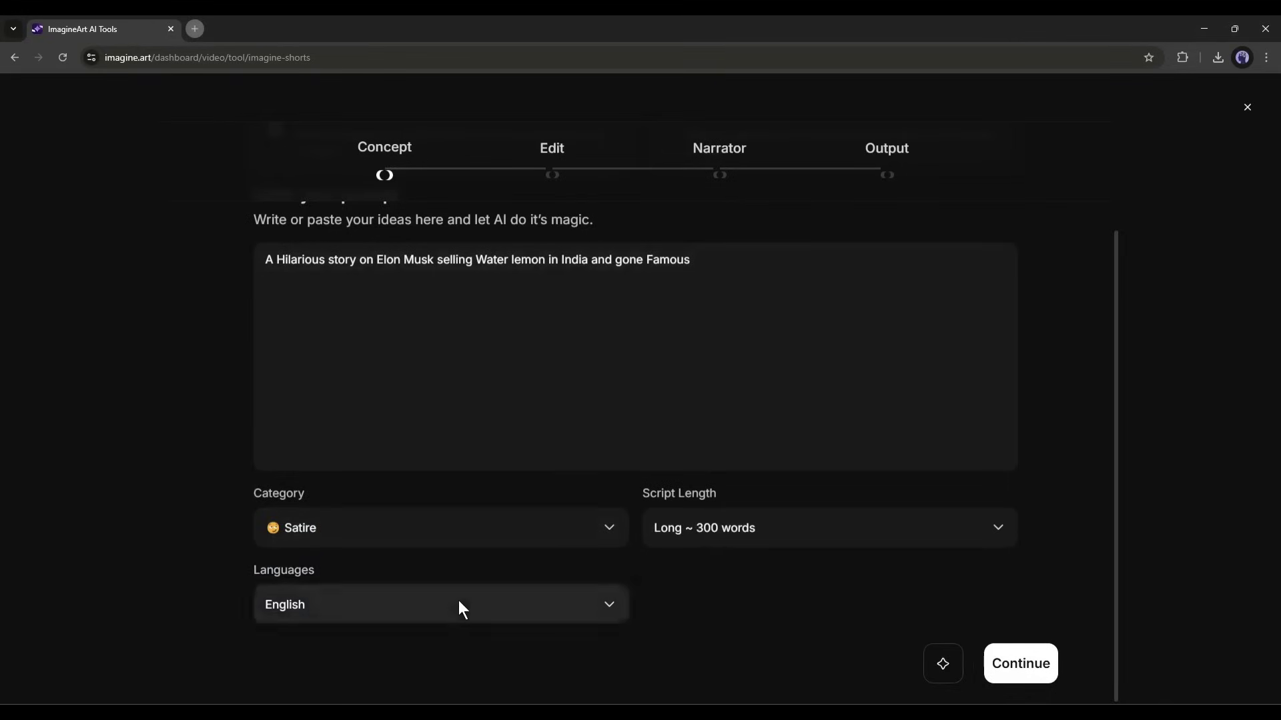
left_click(1053, 668)
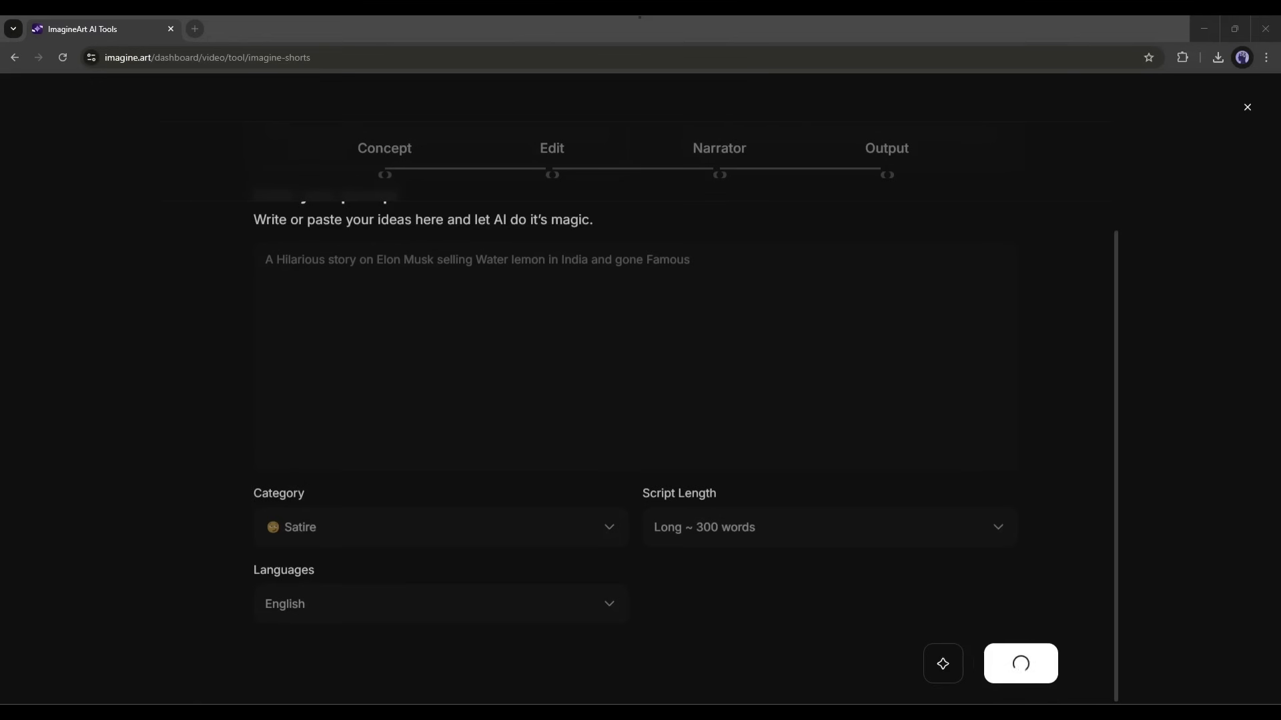
Review the generated script and add an alternative version of the story
left_click_drag(272, 299, 396, 301)
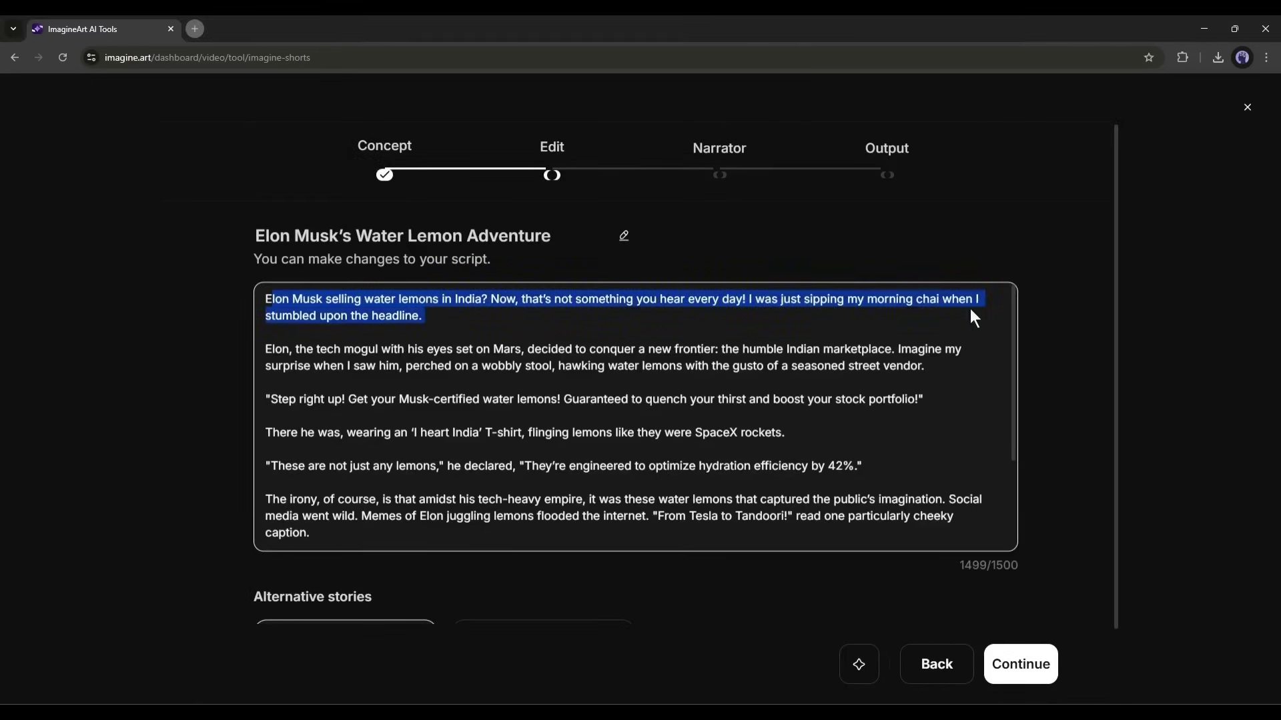
scroll(331, 355, "down", 3)
scroll(586, 306, "down", 2)
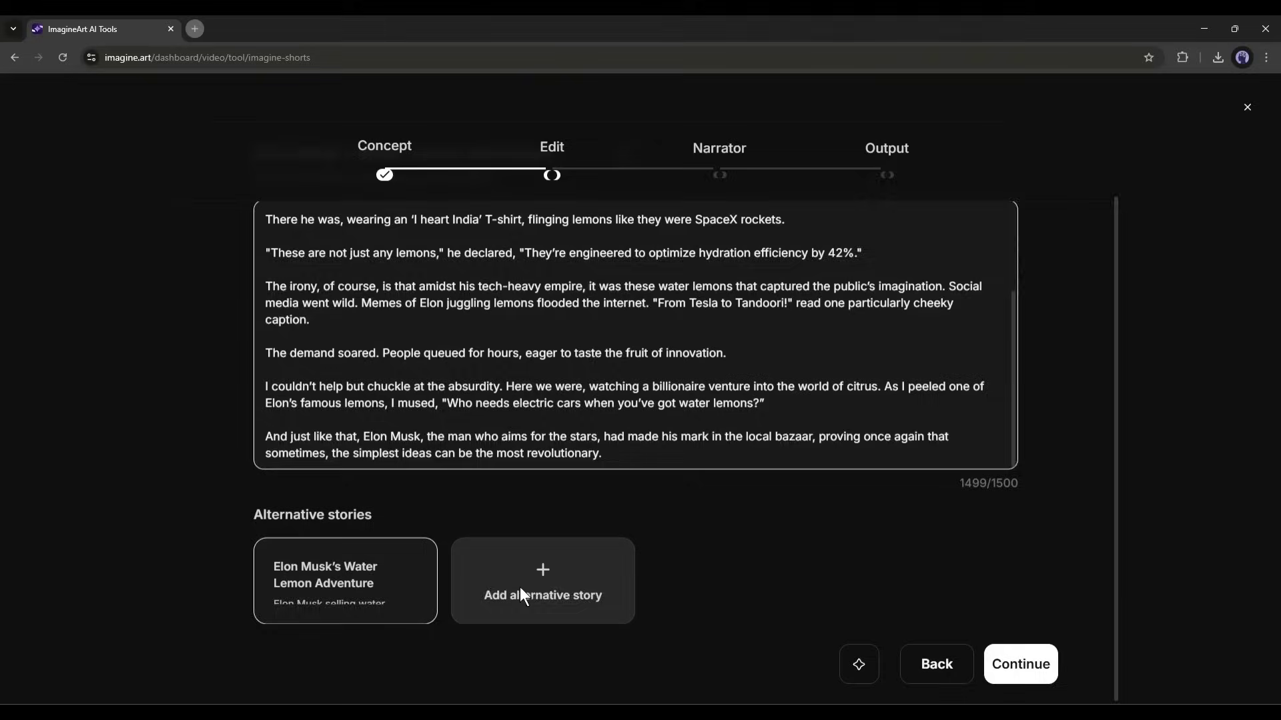
left_click(519, 588)
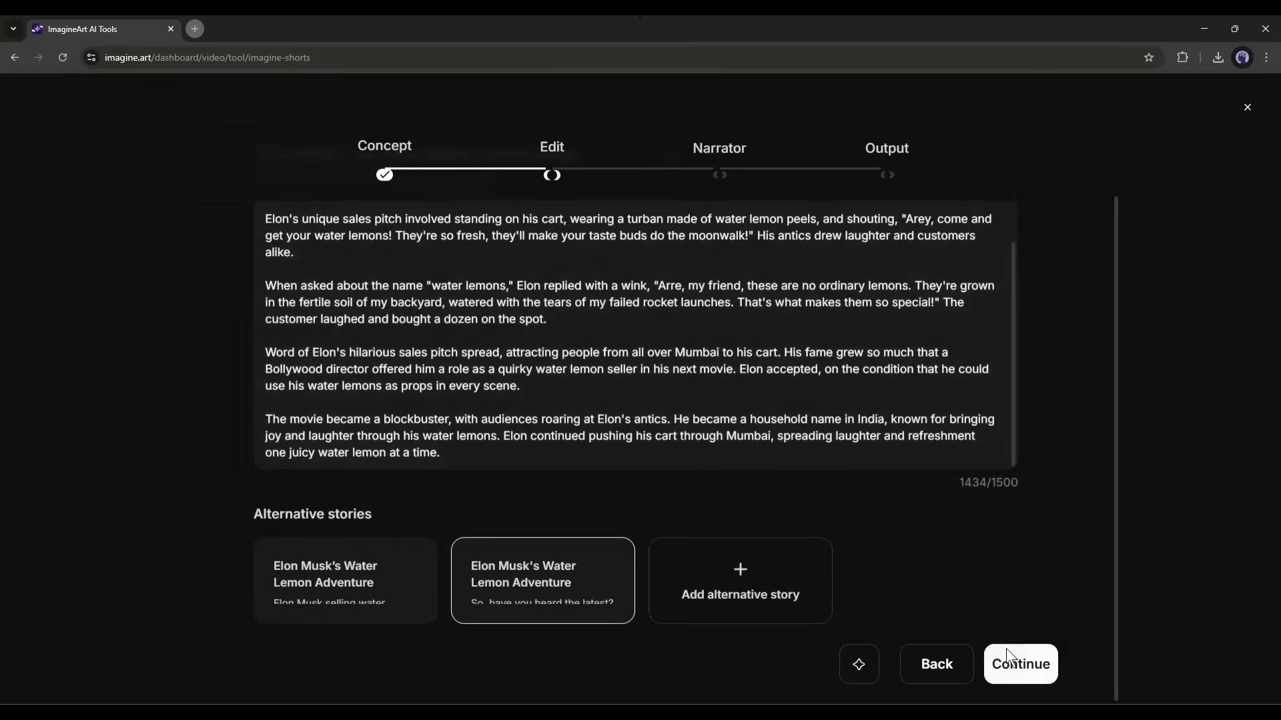
Filter narrator voices to American female, choose Sarah, and continue to output settings
left_click(1006, 648)
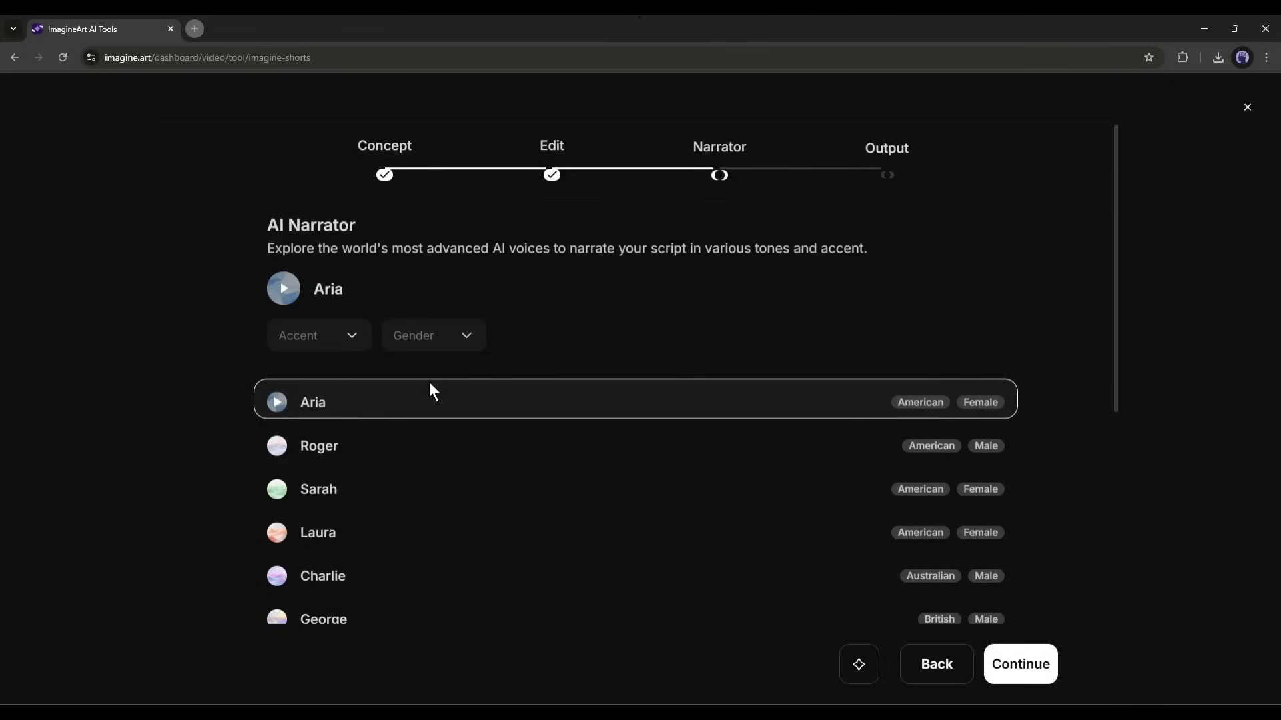
left_click(306, 335)
left_click(315, 380)
left_click(420, 341)
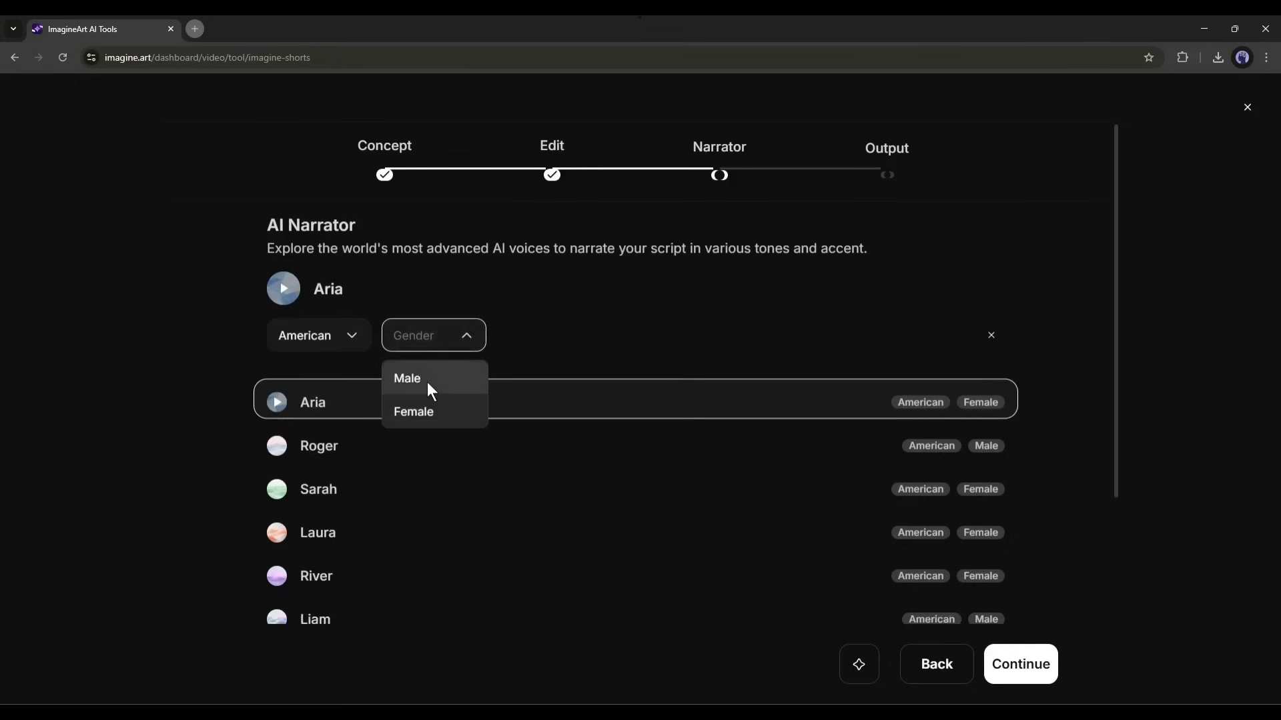
left_click(420, 411)
left_click(277, 451)
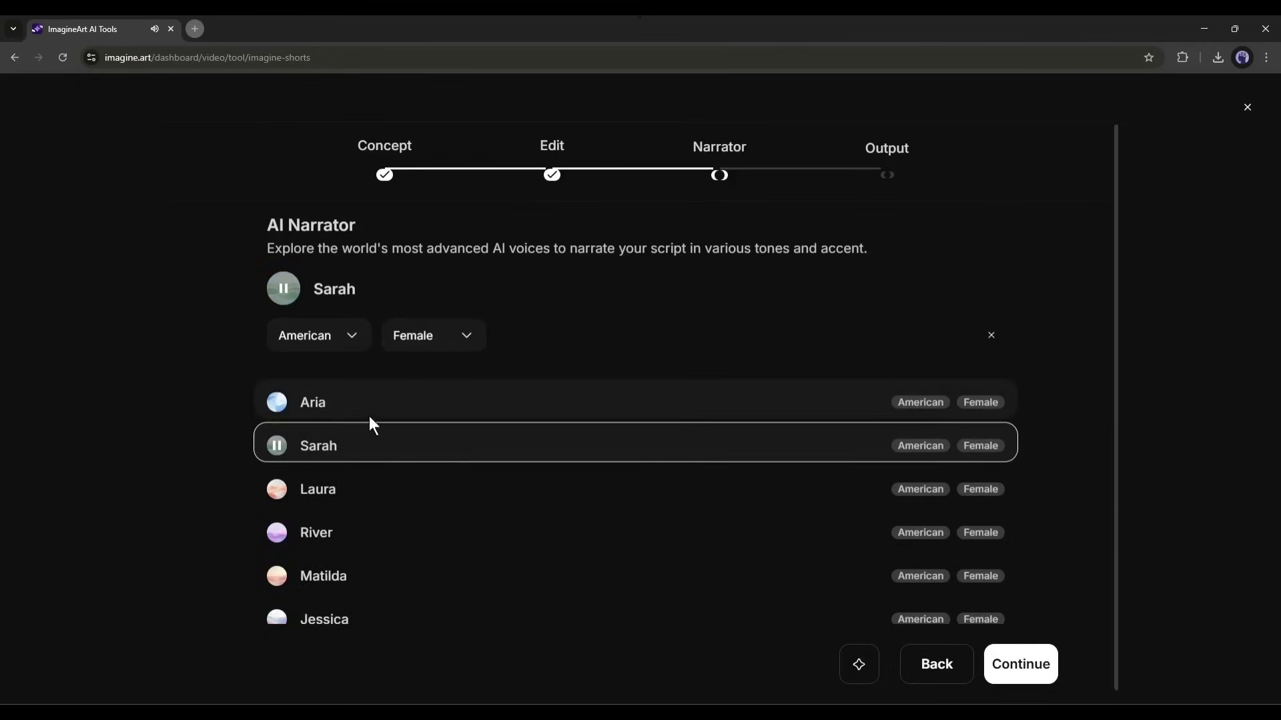
left_click(1028, 648)
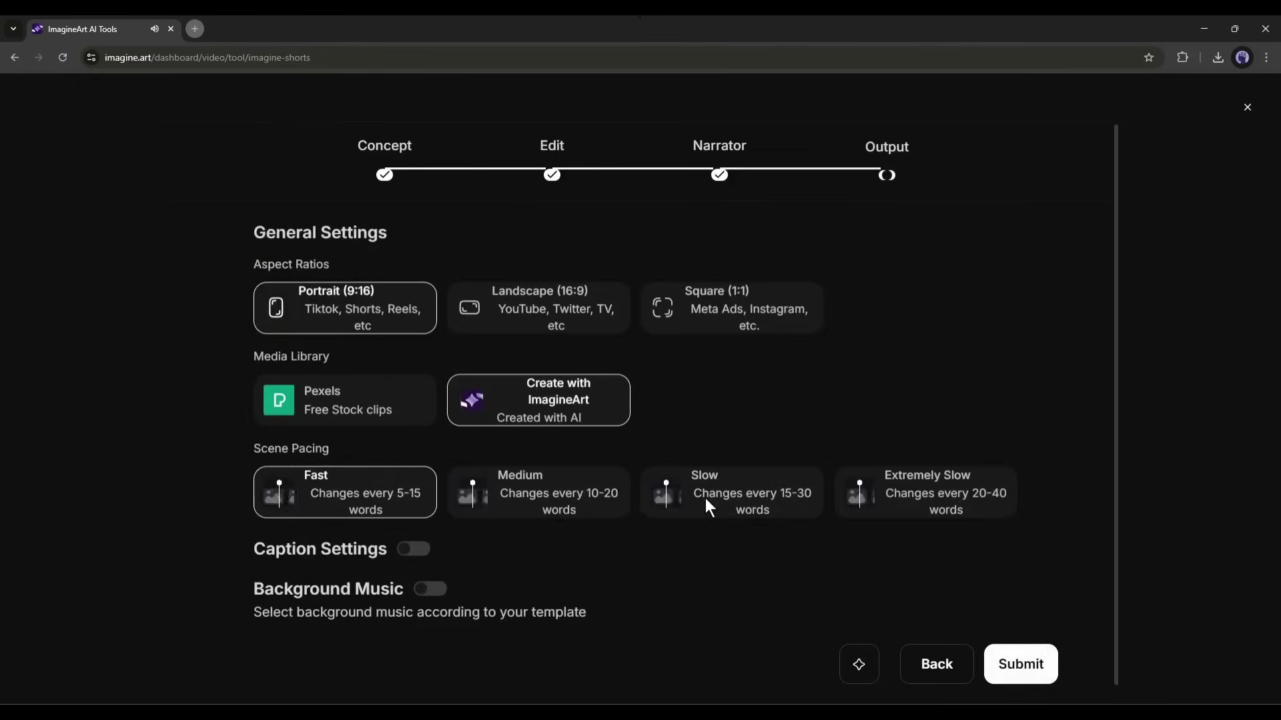
Try other aspect ratios and stock clips, then keep Portrait 9:16 with Create with ImagineArt media
left_click(522, 301)
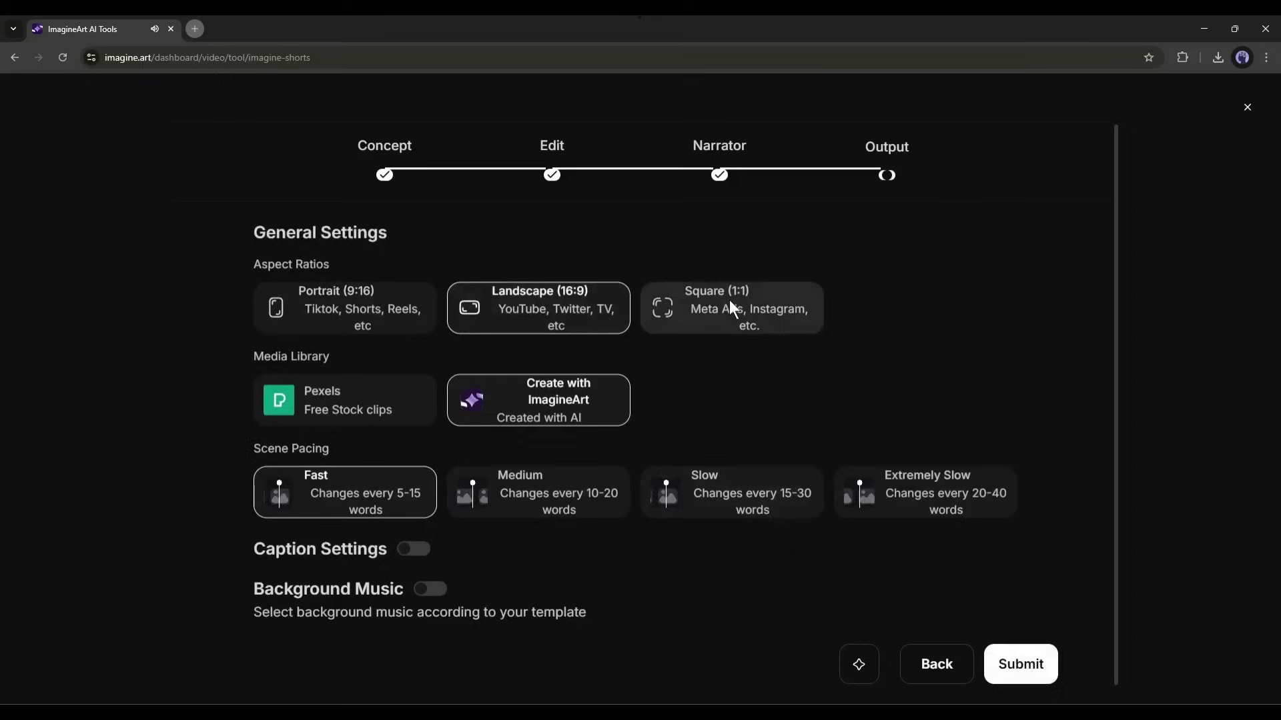
left_click(729, 299)
left_click(513, 303)
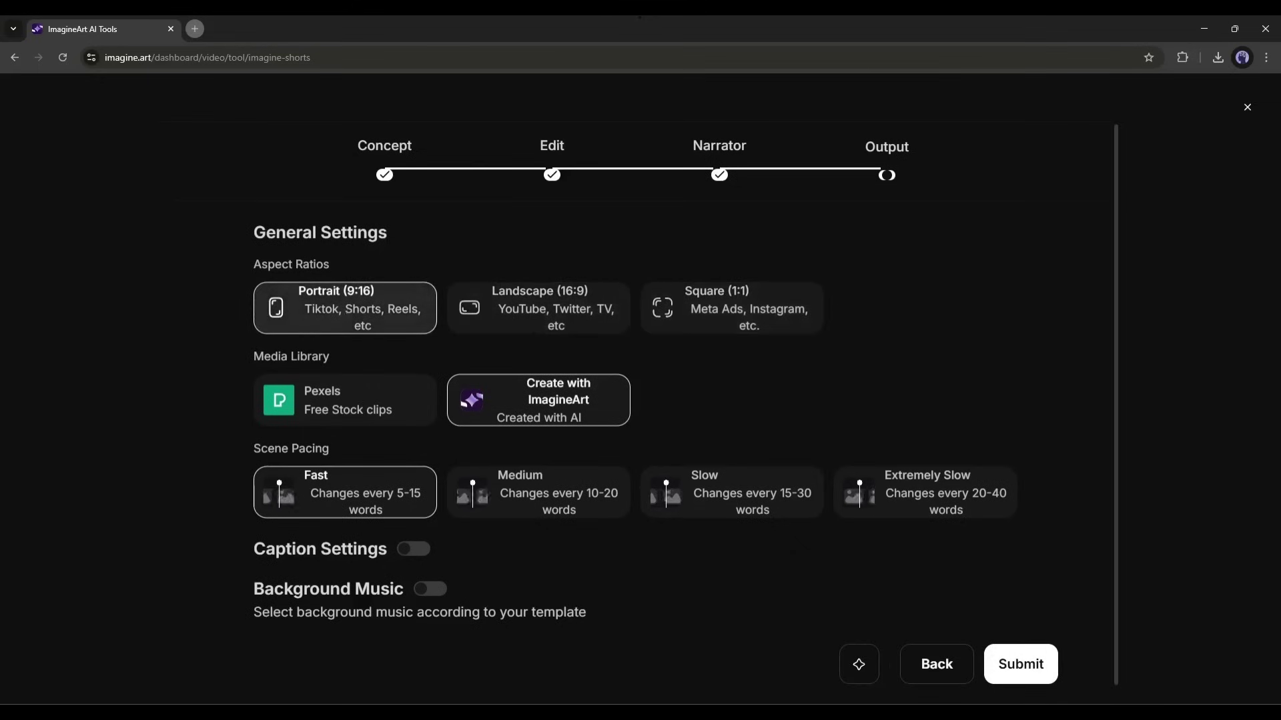
left_click(296, 388)
left_click(556, 396)
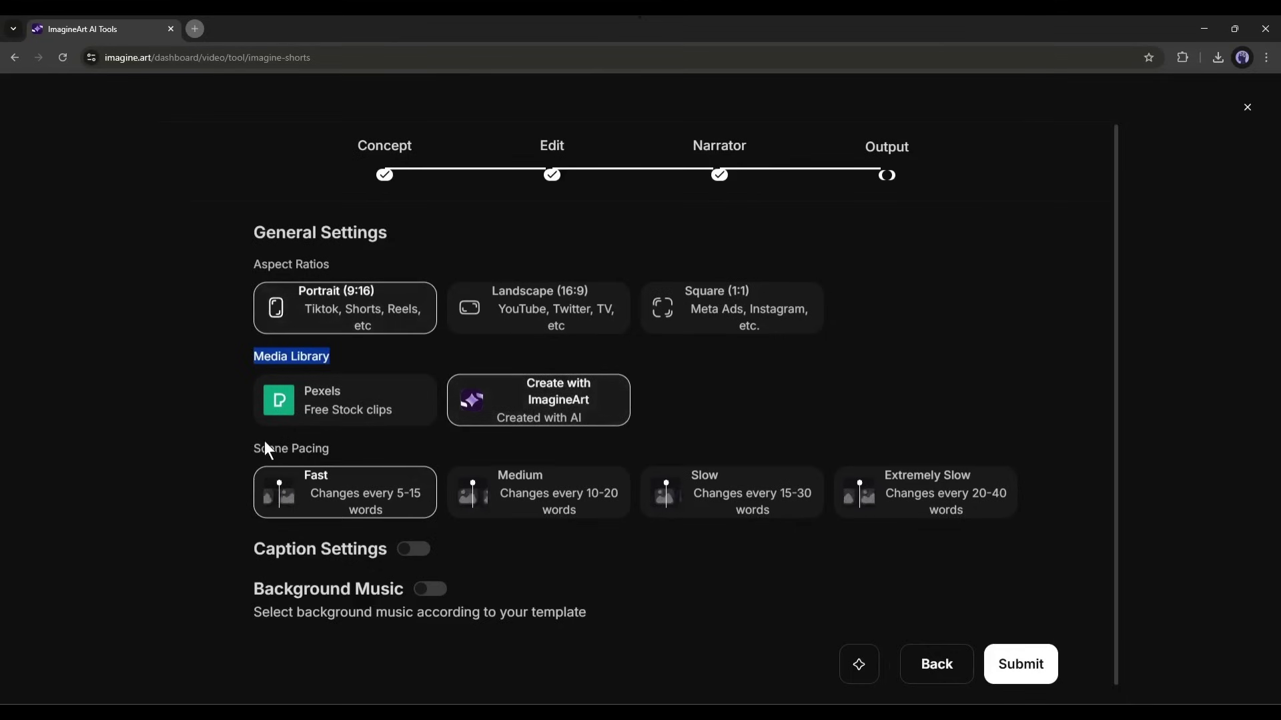
left_click(286, 451)
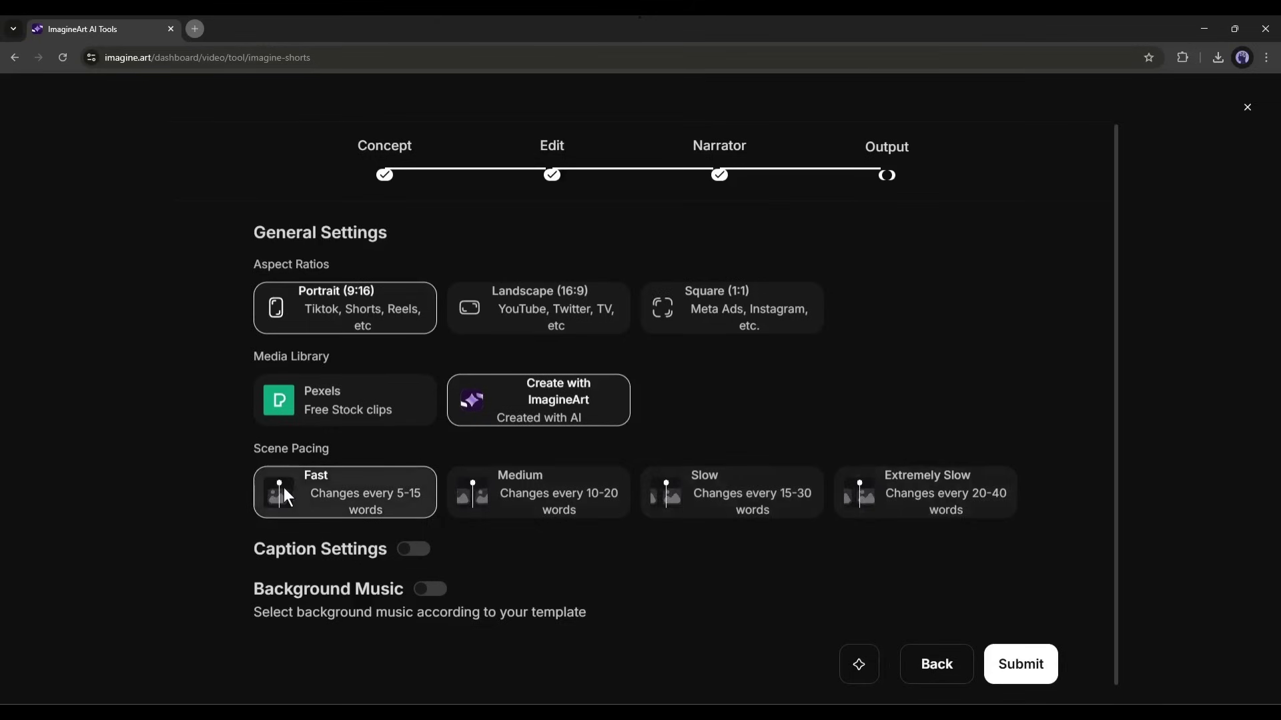
Turn captions on with Style-5 placed at the Center
left_click(414, 549)
scroll(401, 514, "down", 2)
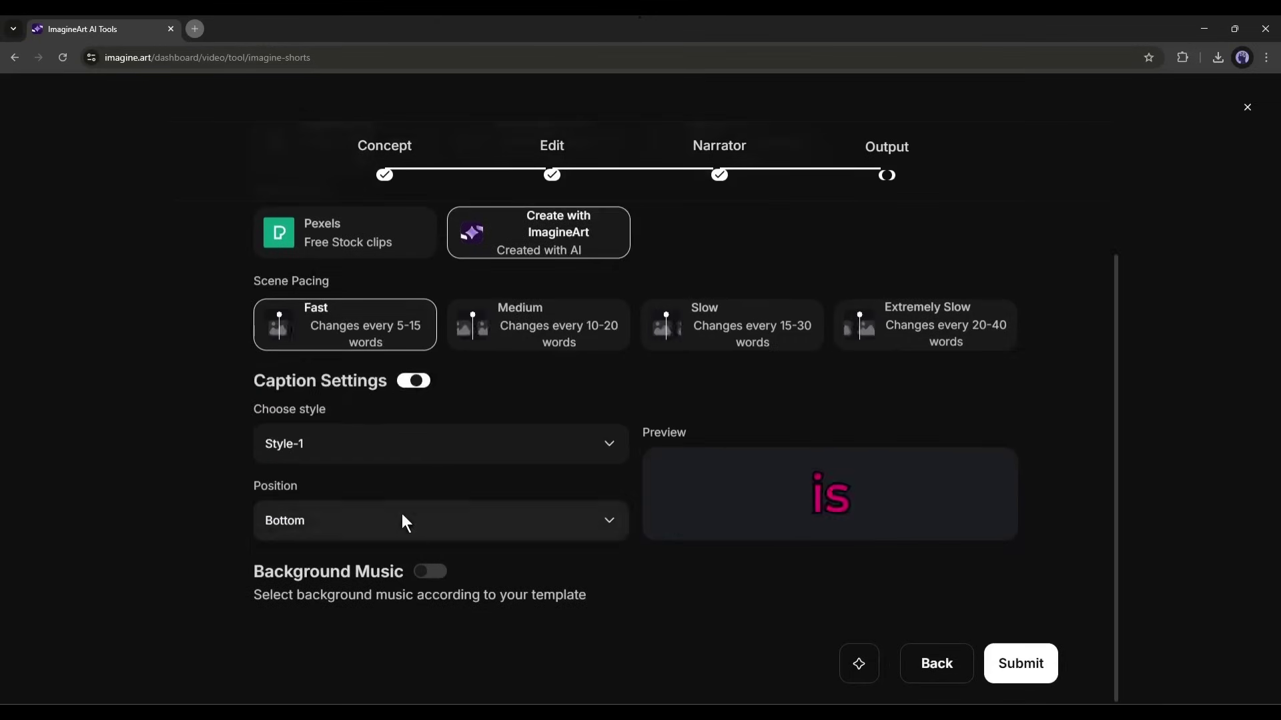
left_click(383, 444)
left_click(338, 332)
left_click(388, 525)
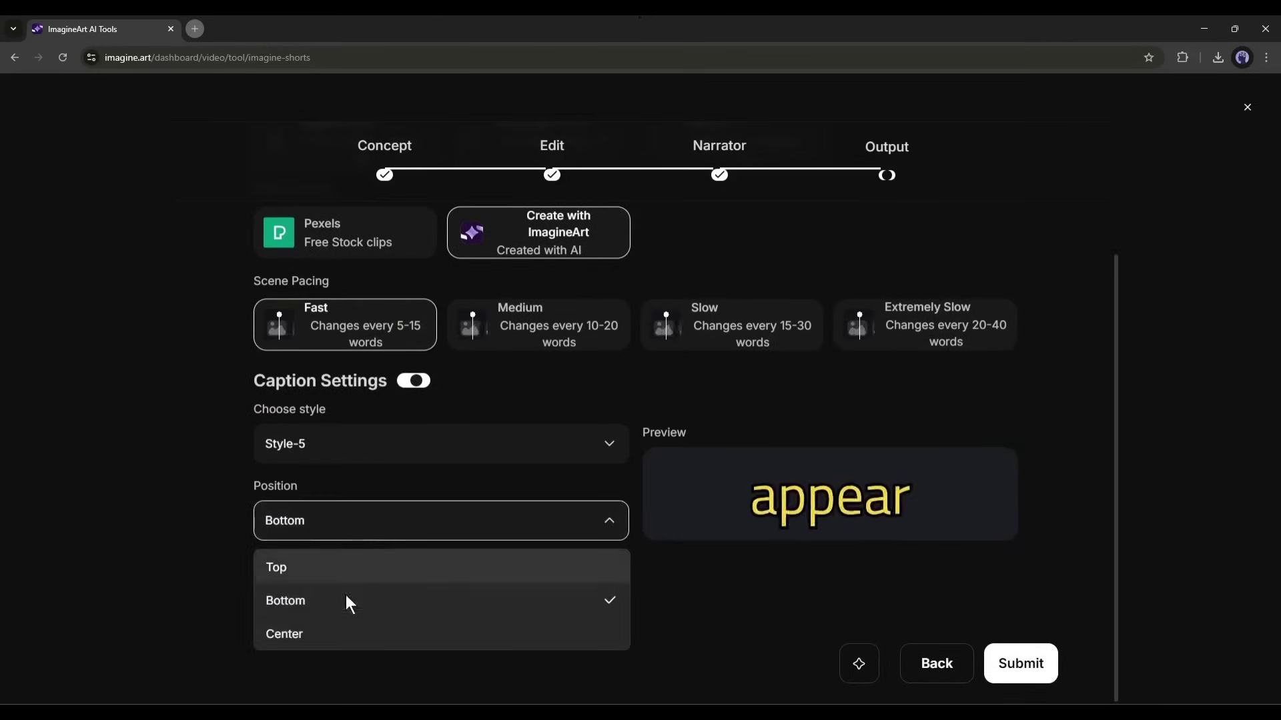
left_click(300, 600)
left_click(309, 521)
left_click(301, 635)
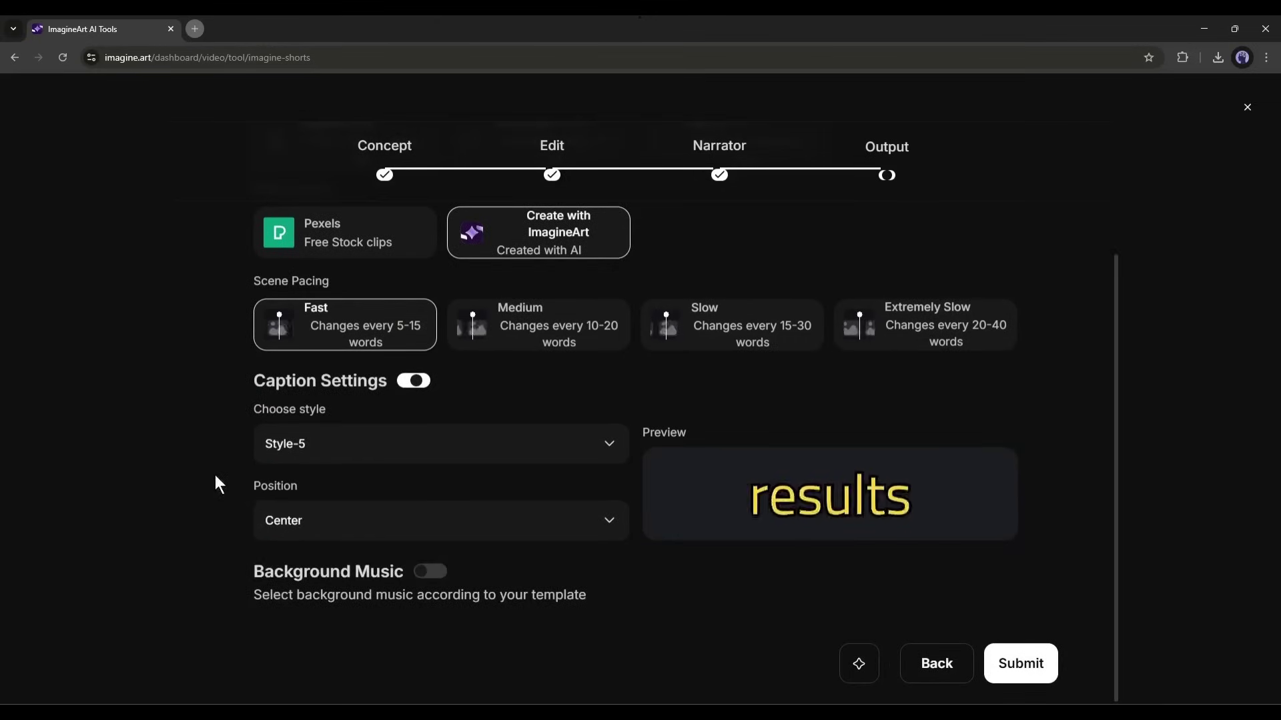
Enable background music with the Sarcastic Moment track and submit the short
left_click(431, 572)
left_click(278, 457)
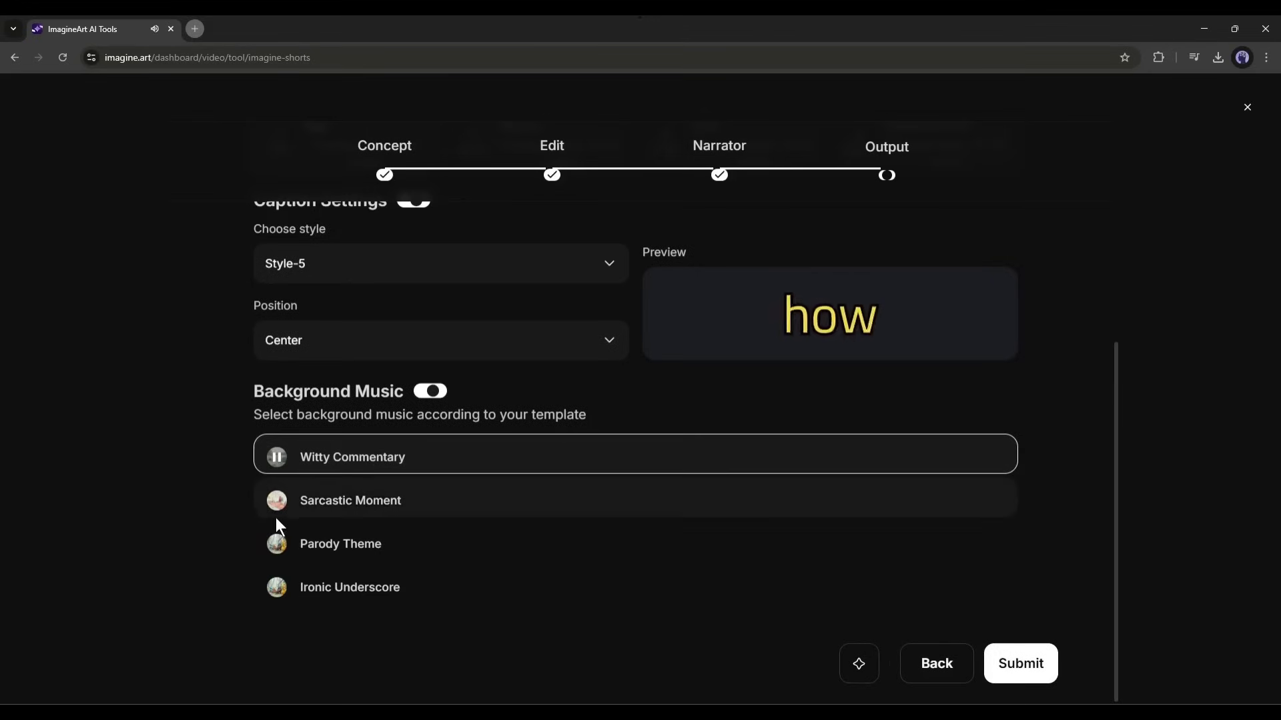
left_click(276, 501)
mouse_move(859, 663)
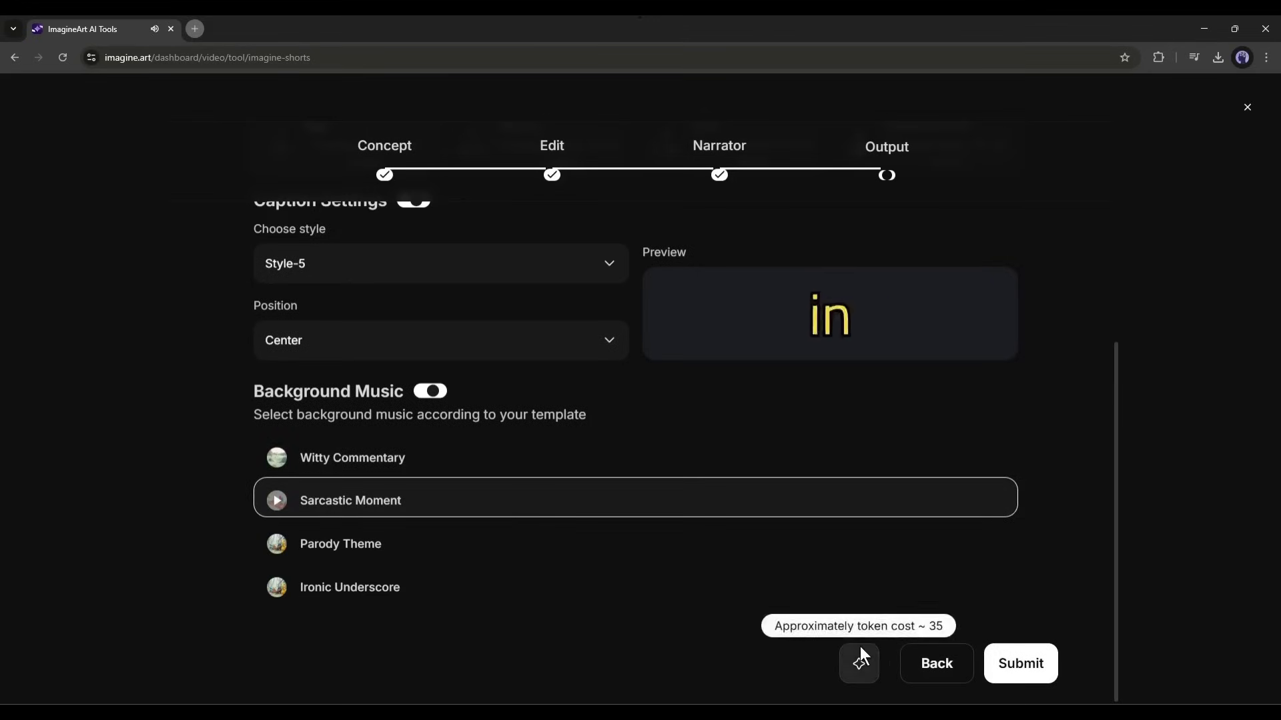
left_click(1031, 665)
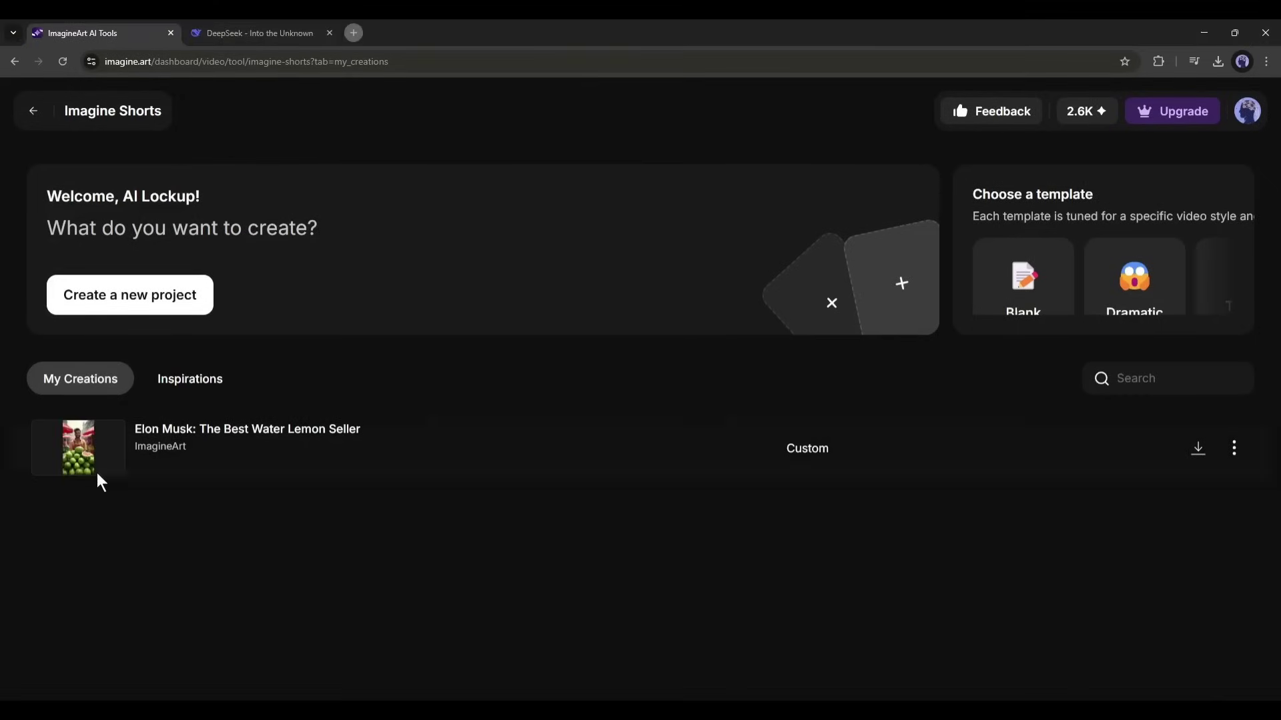
Watch the finished watermelon-seller short from My Creations and copy its script
left_click(85, 451)
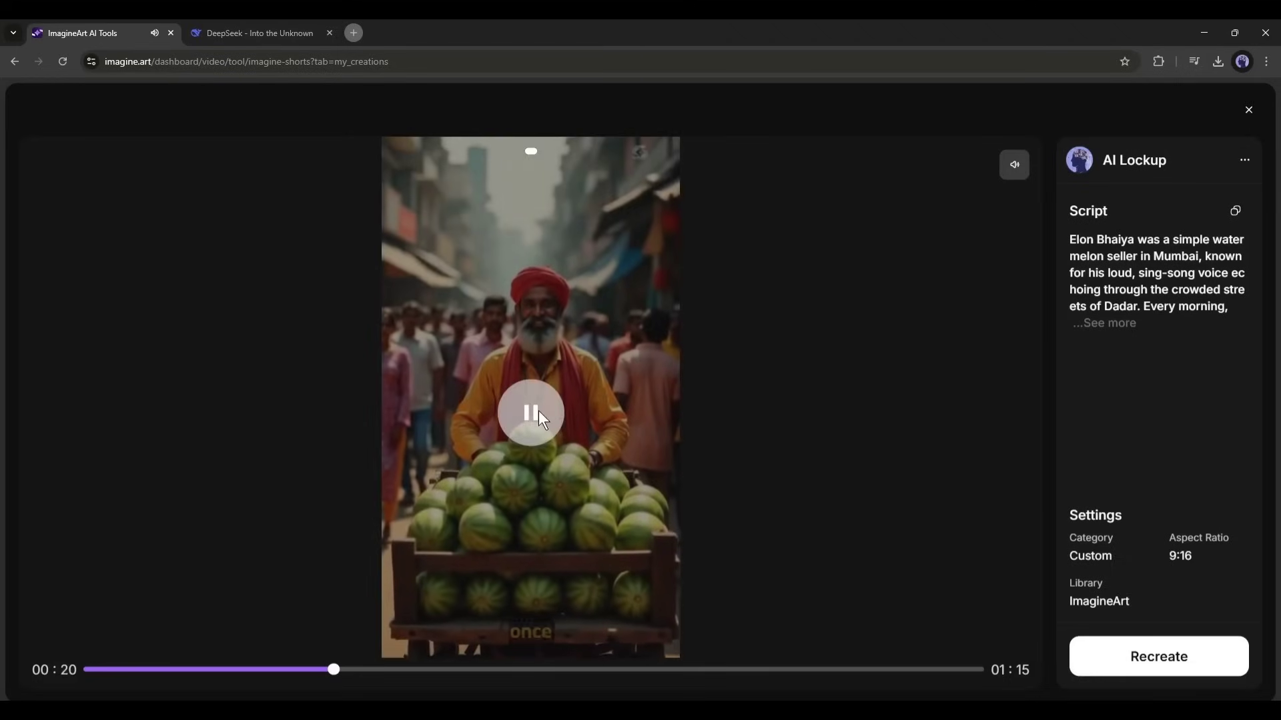
left_click(539, 410)
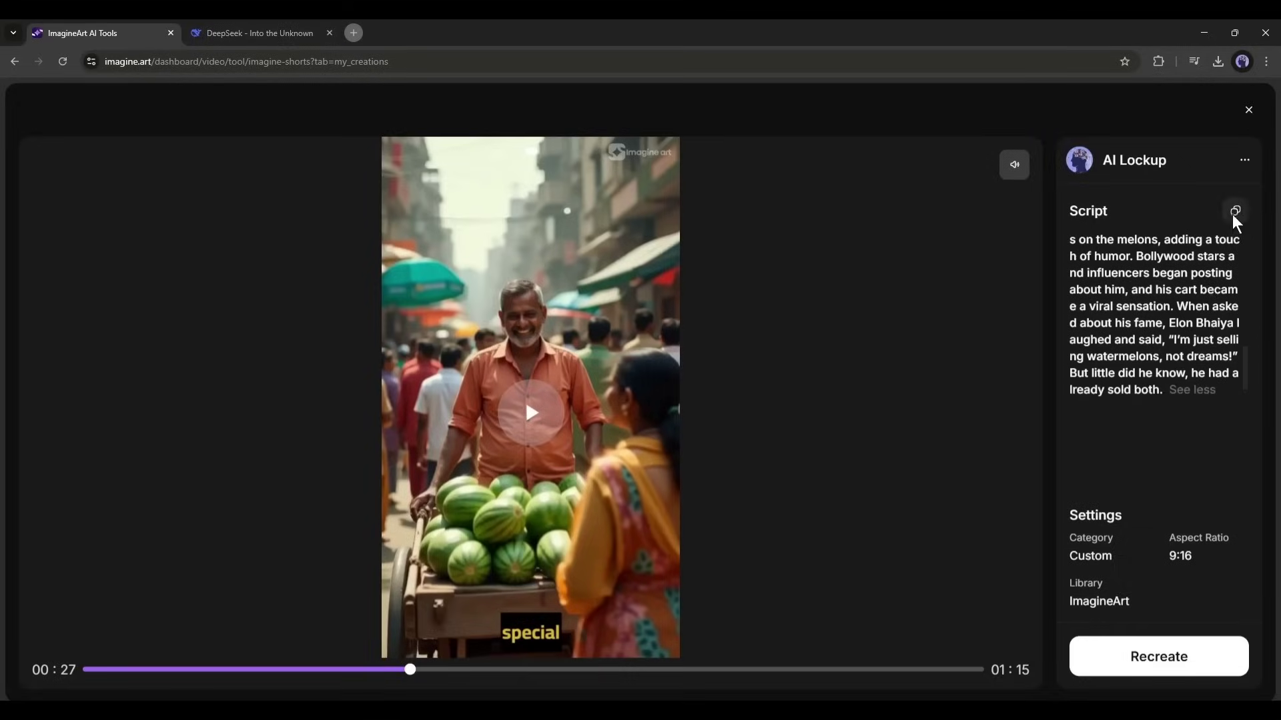
left_click(1235, 211)
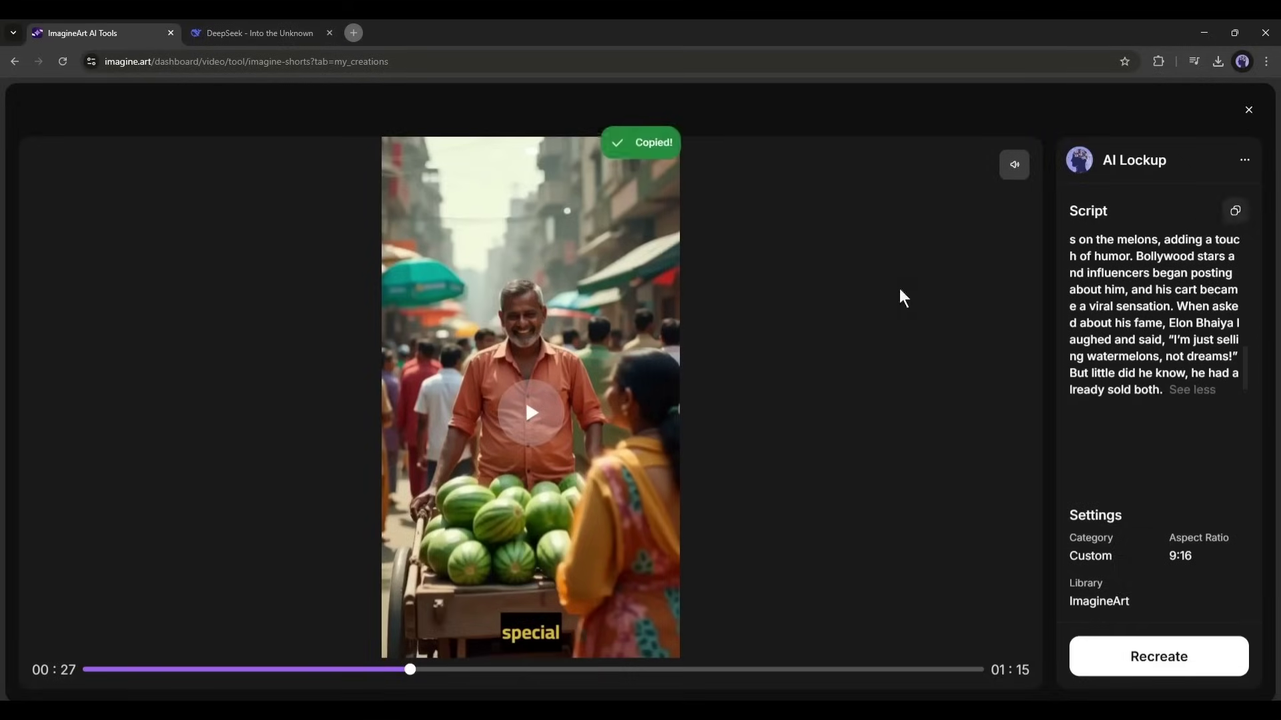
Send DeepSeek a request with the pasted Elon Bhaiya script for scene-by-scene prompts
left_click(293, 30)
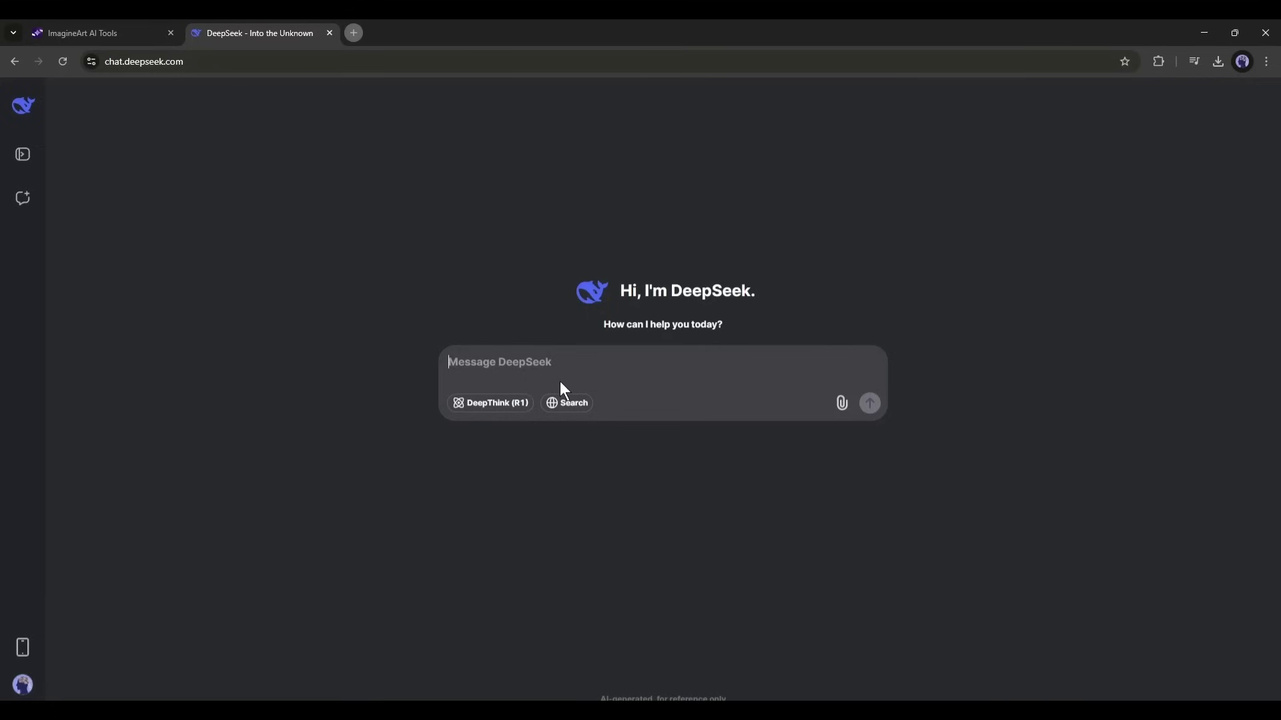
type("I want to make a engaging video f")
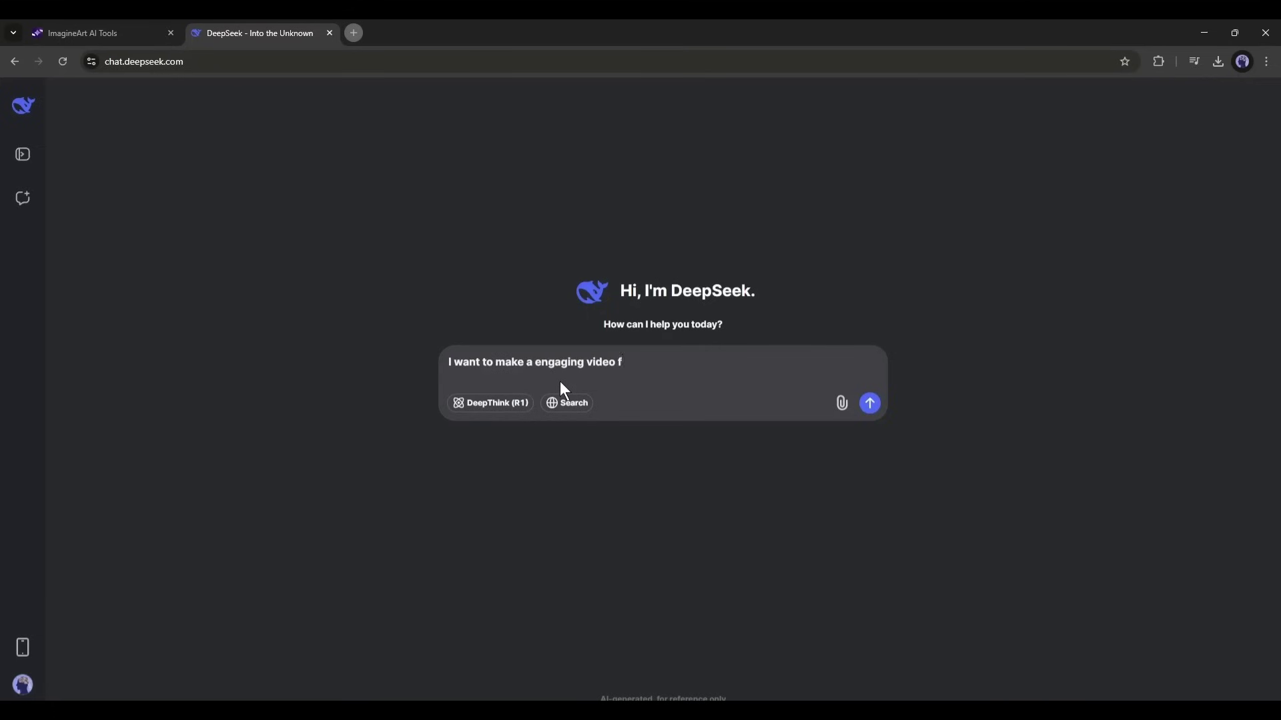
type("rom this script")
key("ctrl+v")
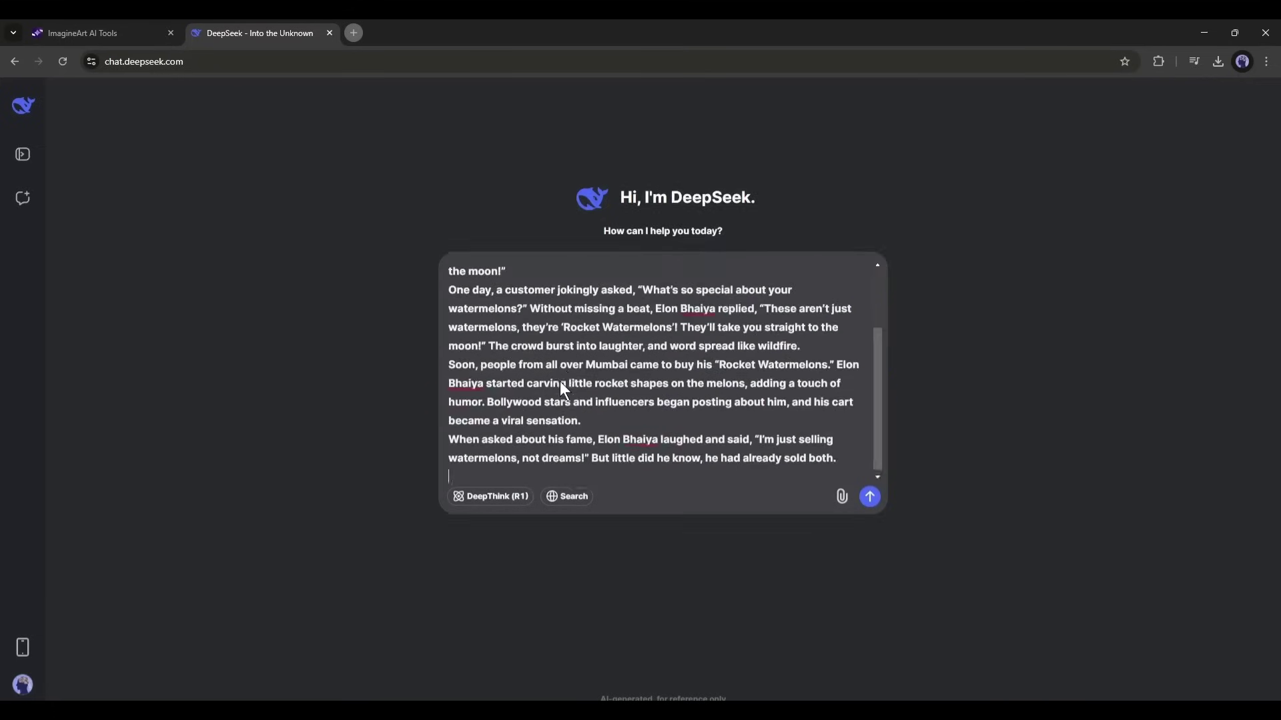
key("Return")
scroll(575, 496, "up", 5)
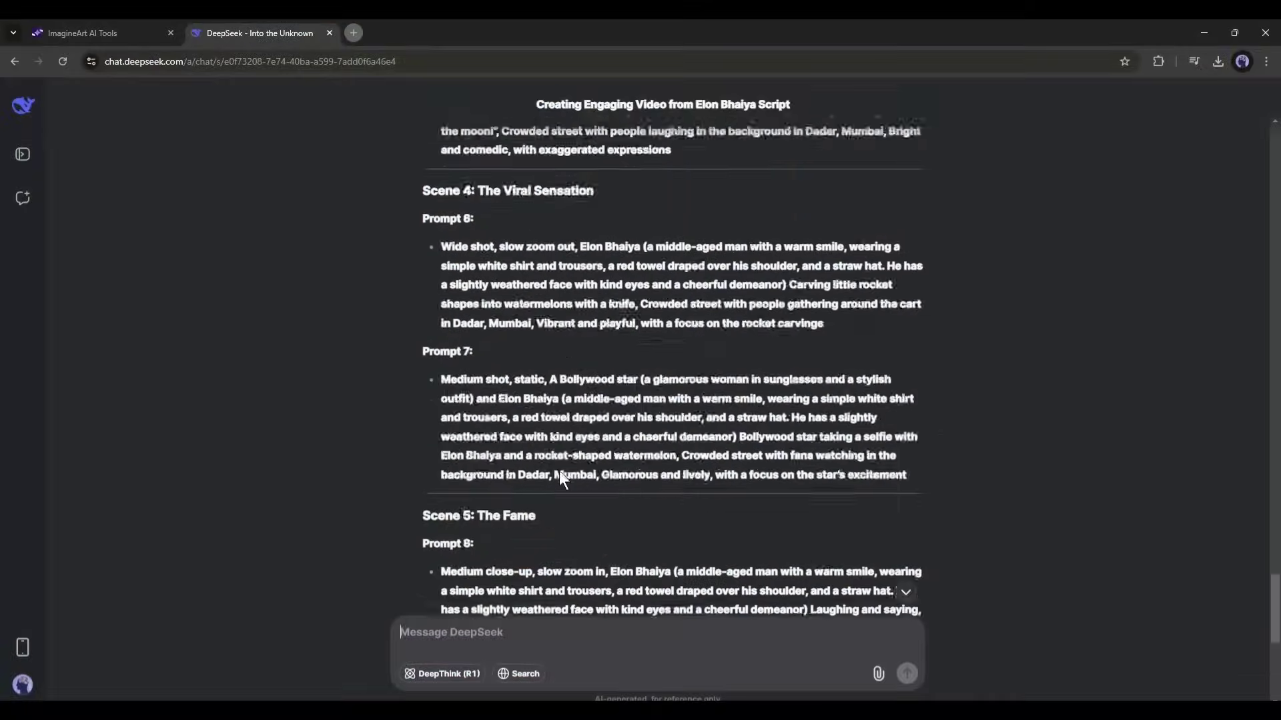
scroll(560, 471, "up", 5)
scroll(559, 470, "up", 5)
Close the video viewer, leave Video Studio and return to the main studios dashboard
left_click(105, 32)
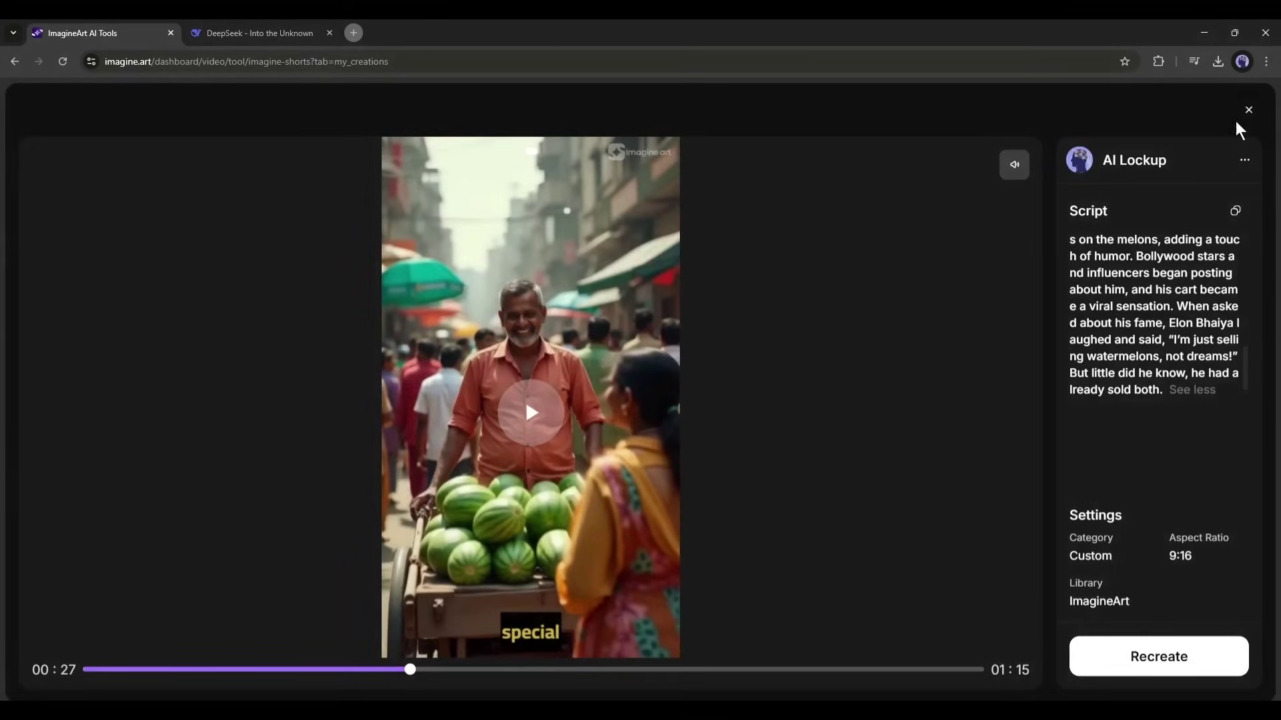
left_click(1248, 110)
left_click(30, 109)
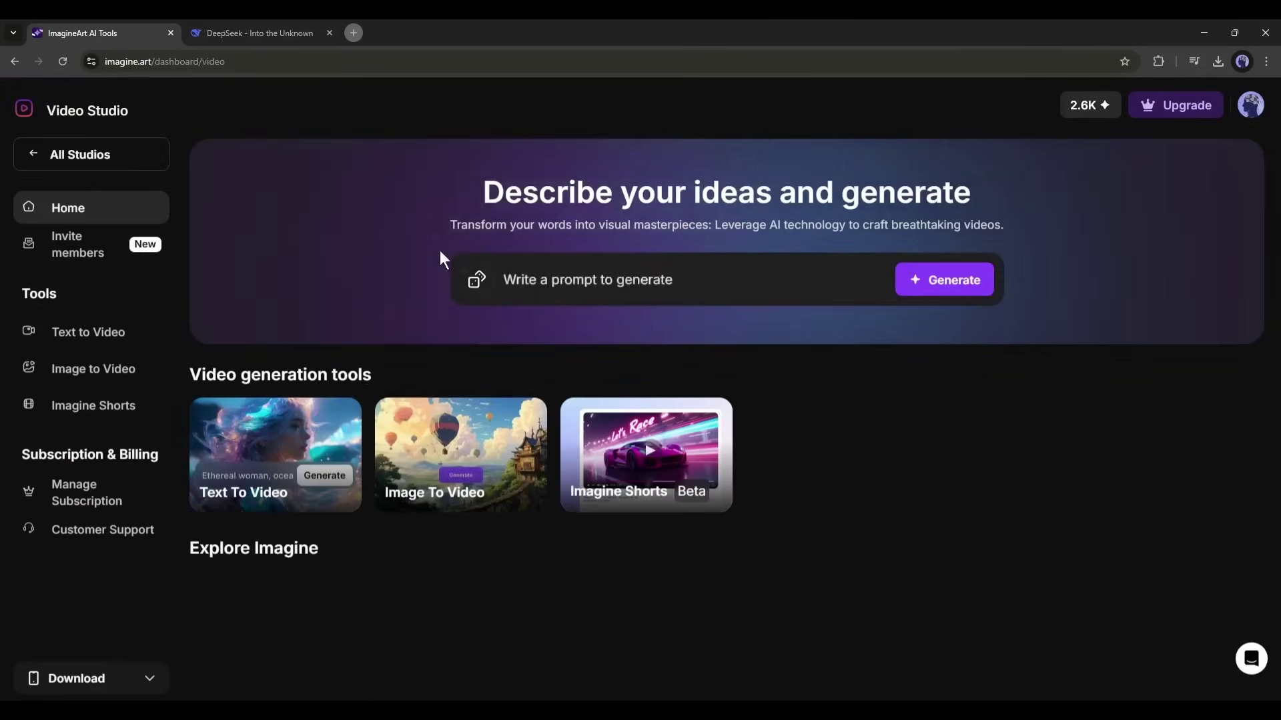
left_click(284, 430)
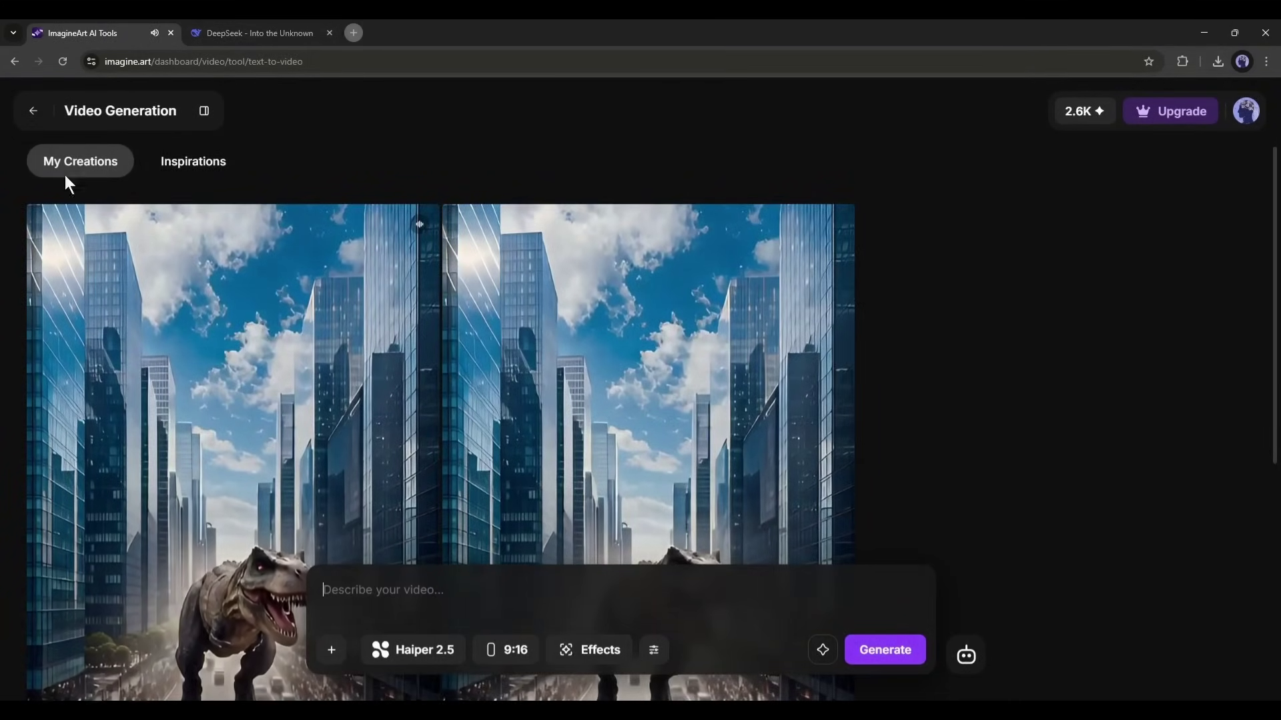
left_click(29, 110)
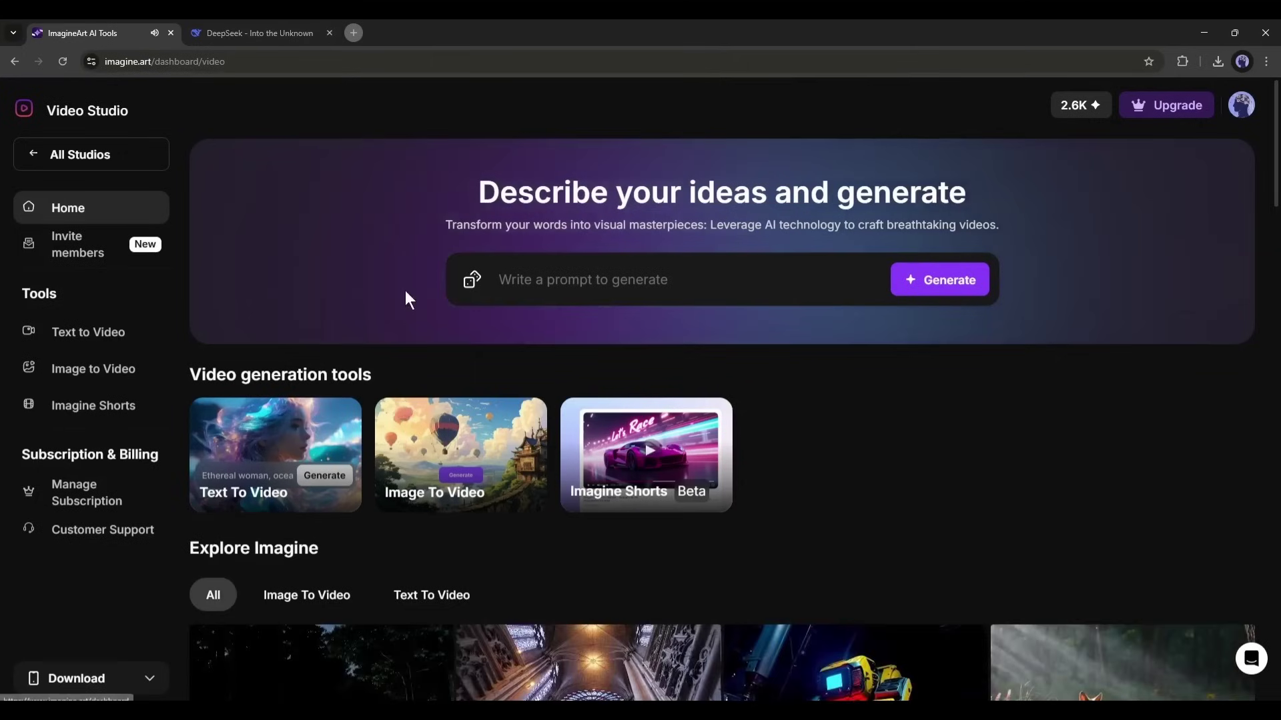
left_click(63, 153)
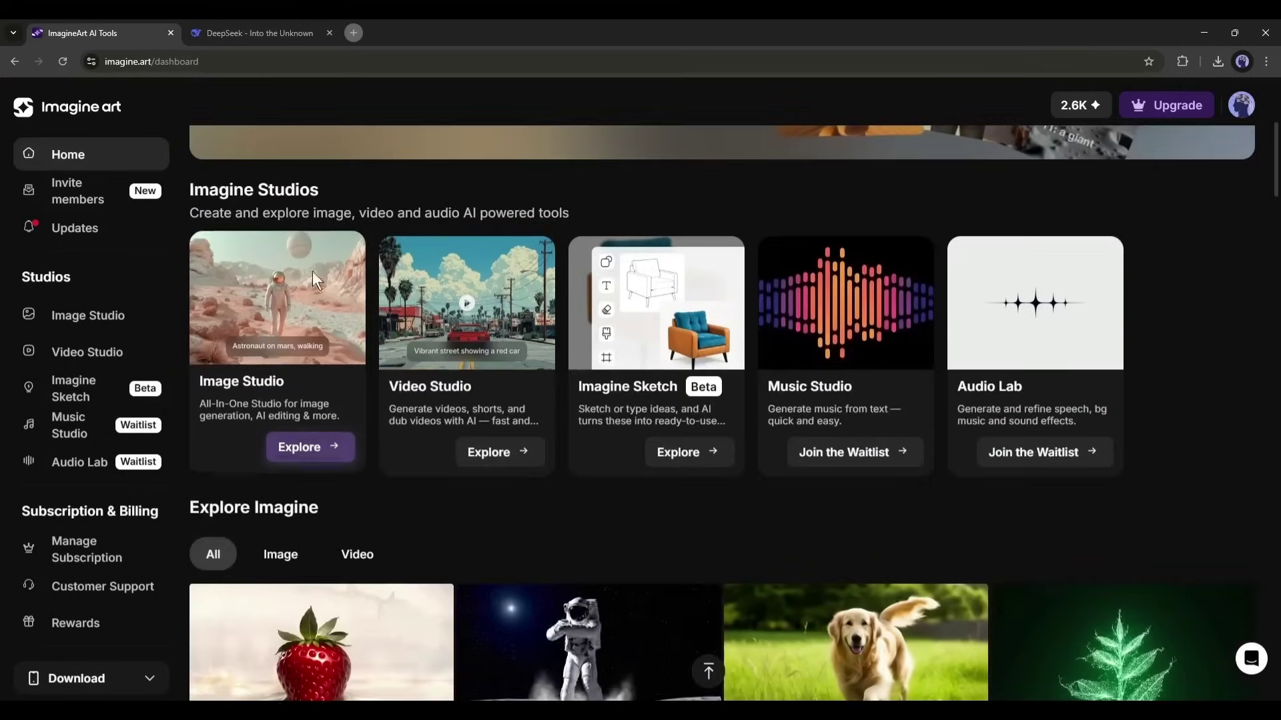
Enter Image Studio and browse through its carousel of image generation tools
left_click(291, 279)
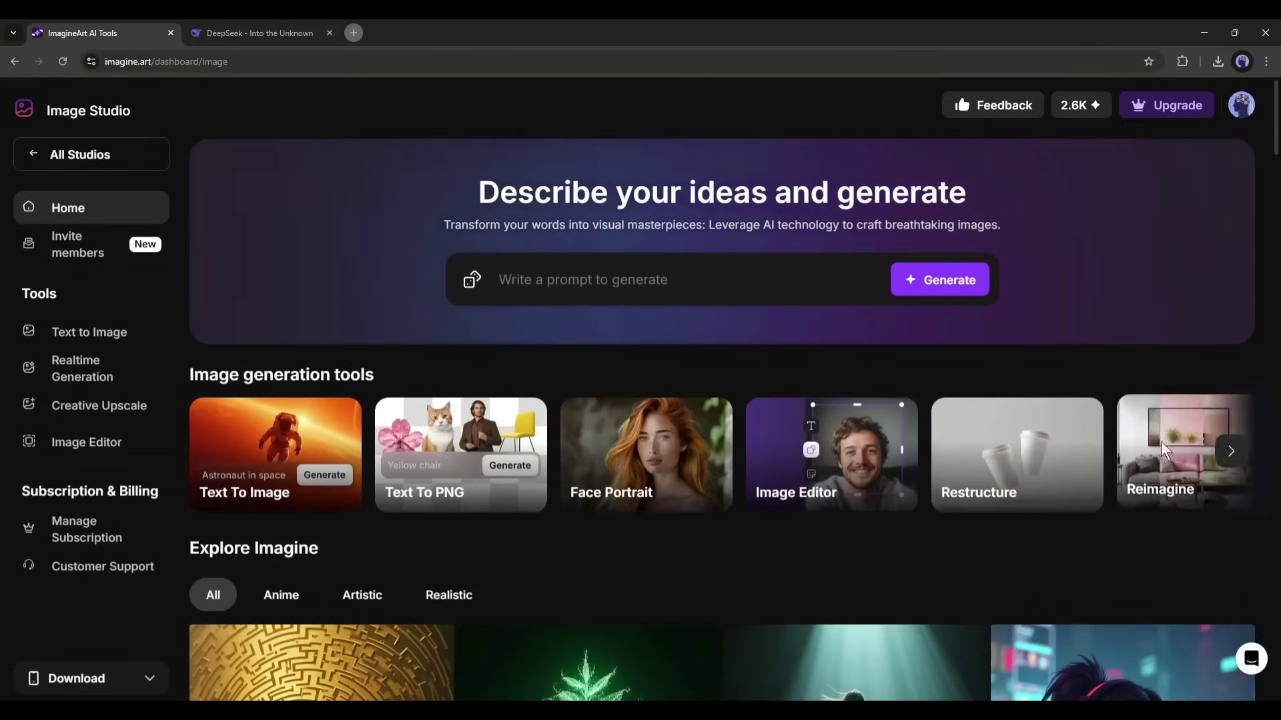
left_click(1235, 449)
left_click(1240, 452)
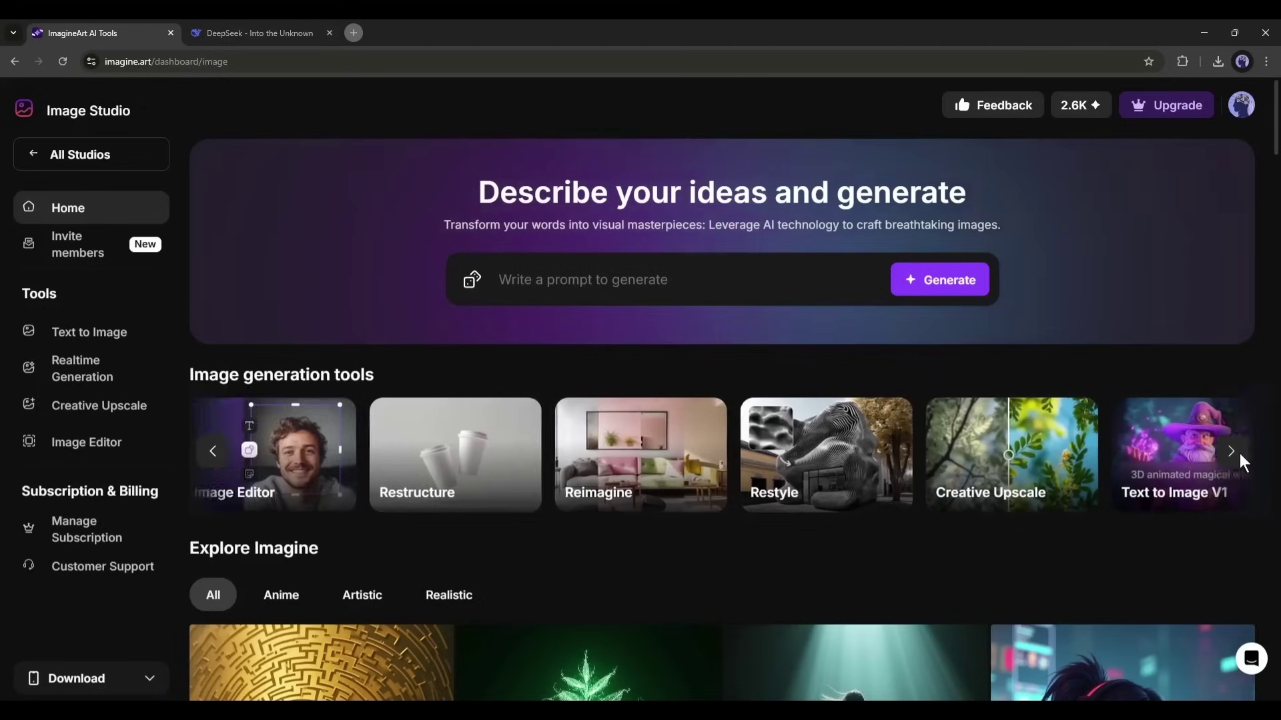
left_click(1239, 453)
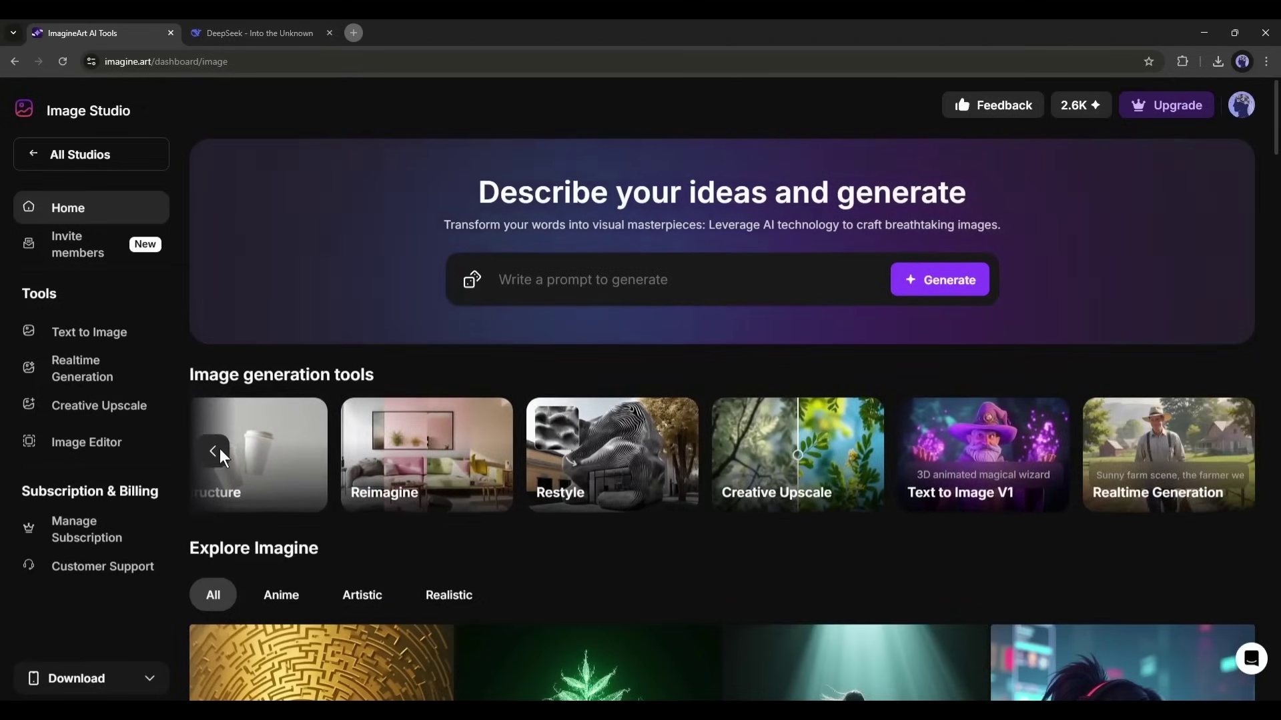
left_click(218, 453)
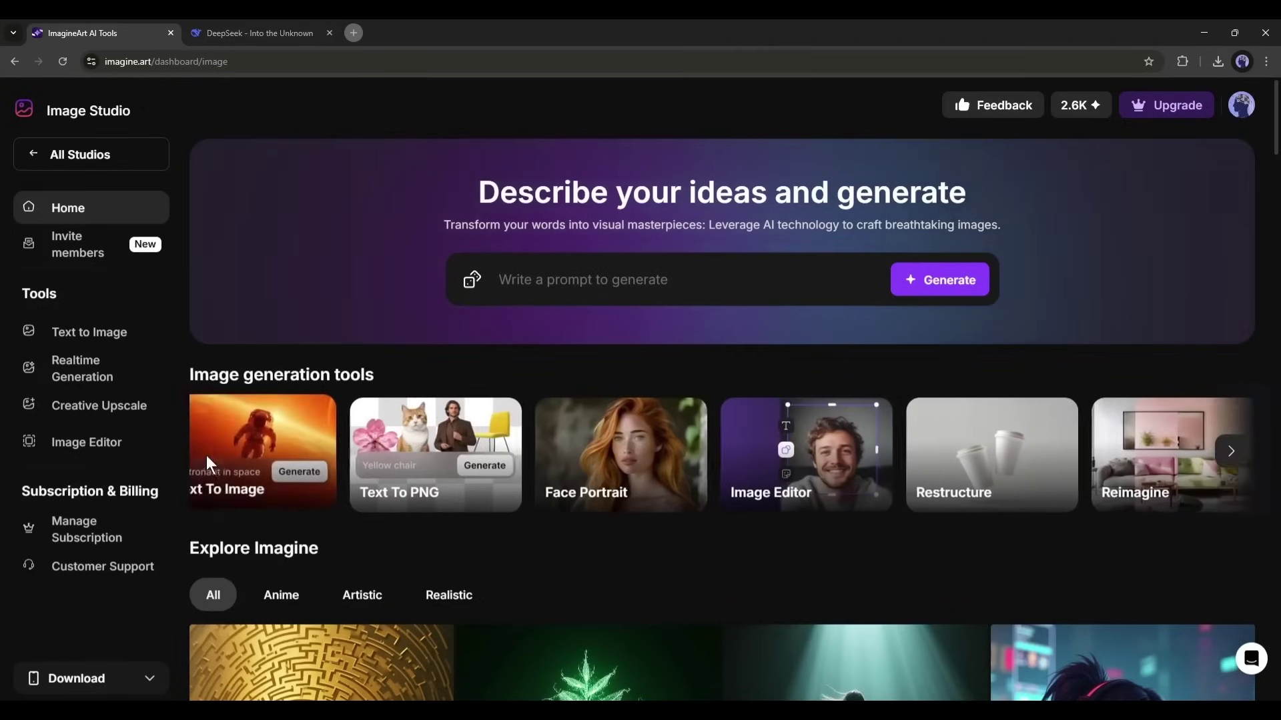
Start Text to Image keeping the Realistic model and the 9:16 aspect ratio
left_click(300, 432)
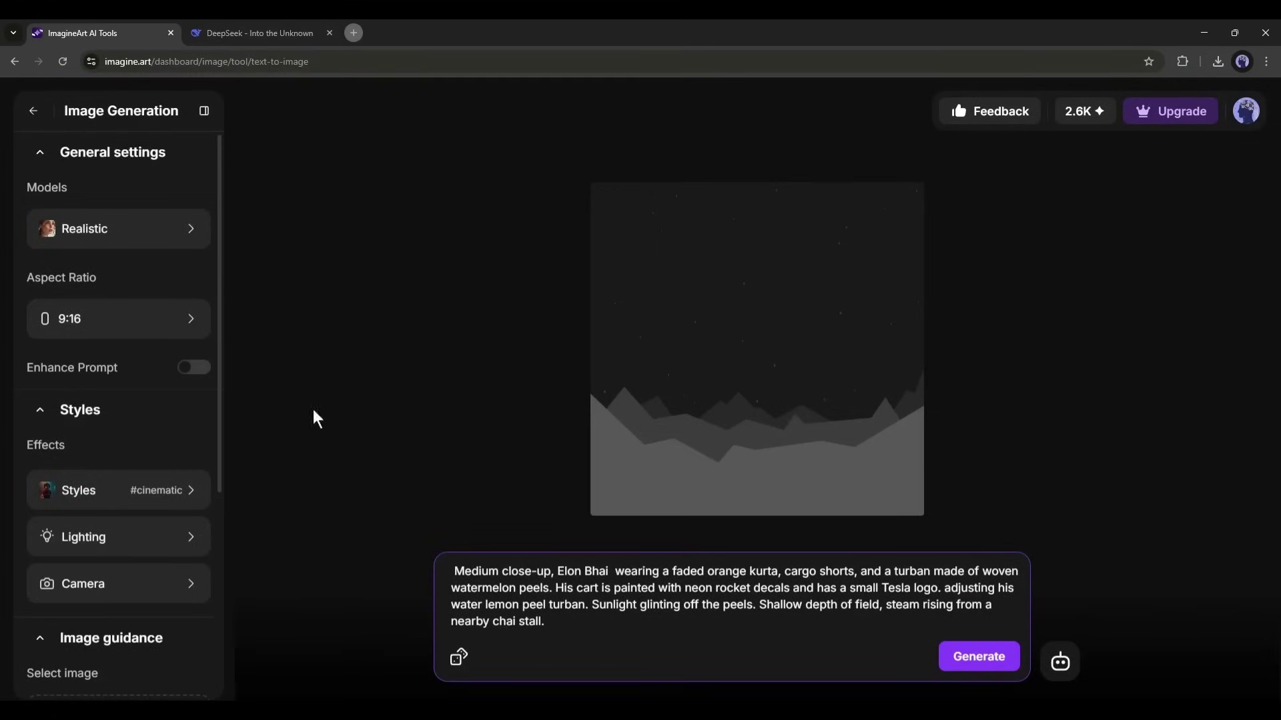
left_click(93, 224)
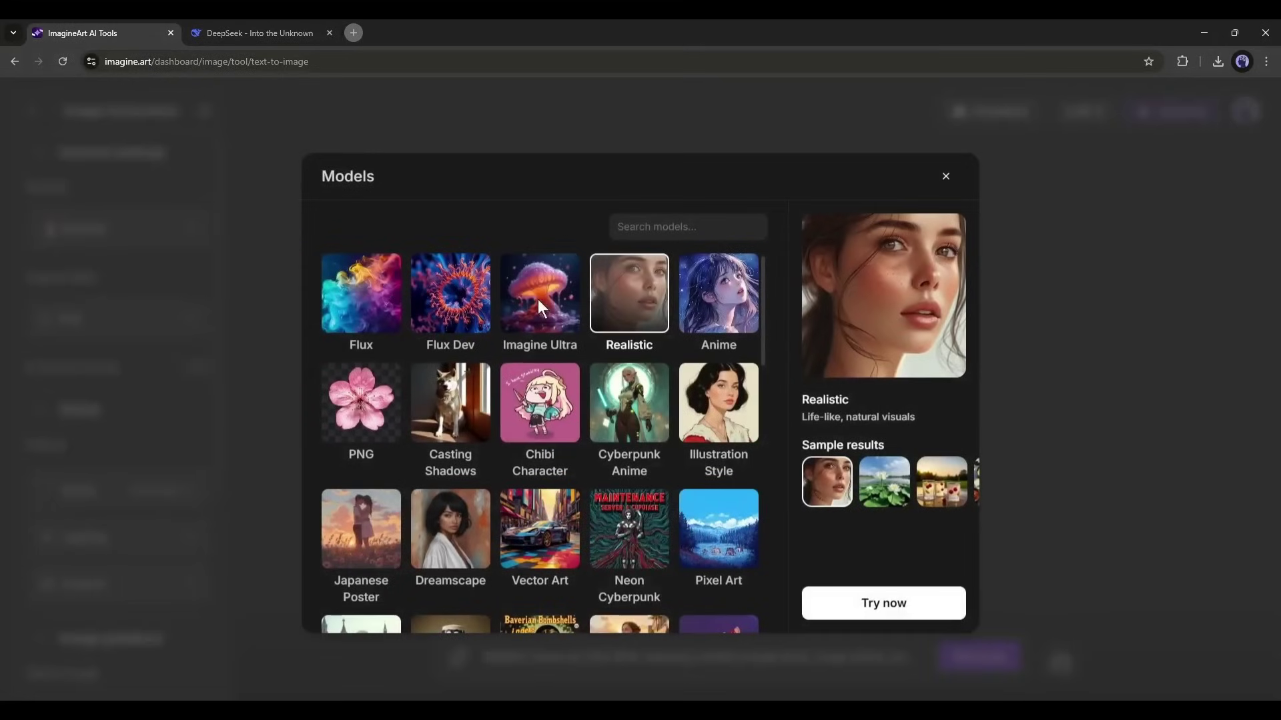
scroll(724, 497, "down", 5)
scroll(724, 494, "down", 3)
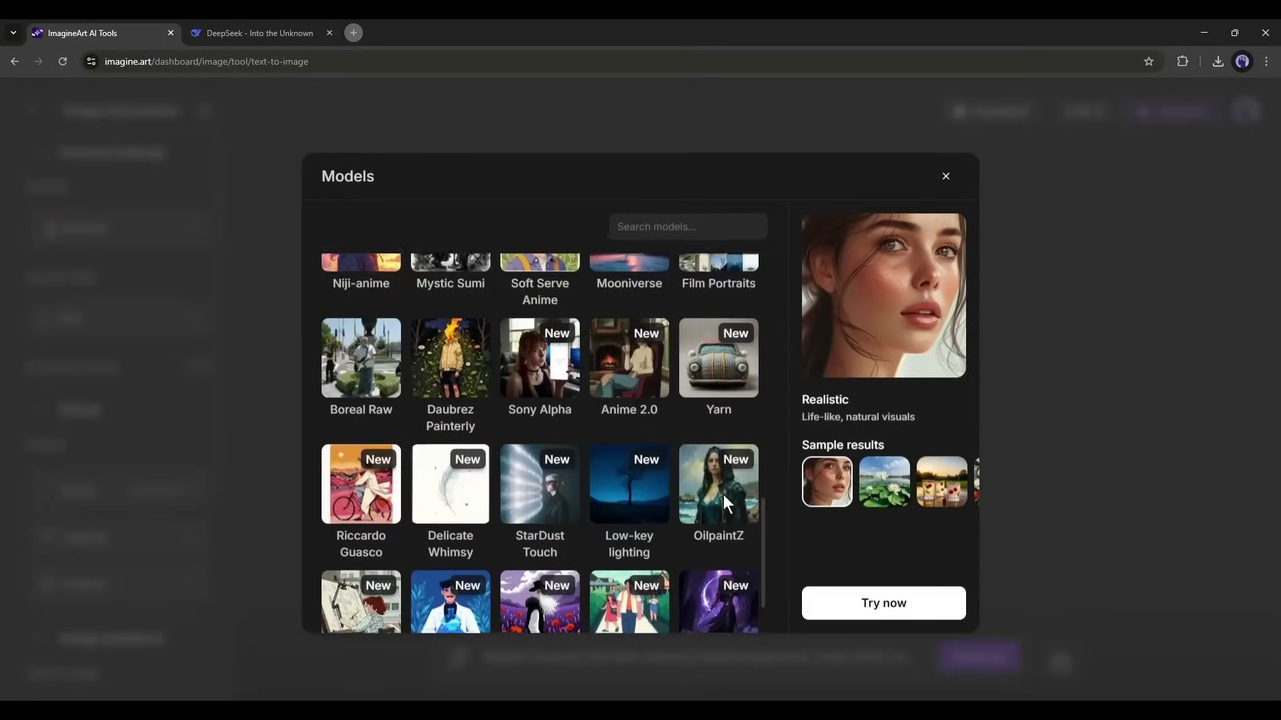
scroll(724, 494, "up", 2)
scroll(719, 494, "up", 3)
scroll(718, 493, "up", 2)
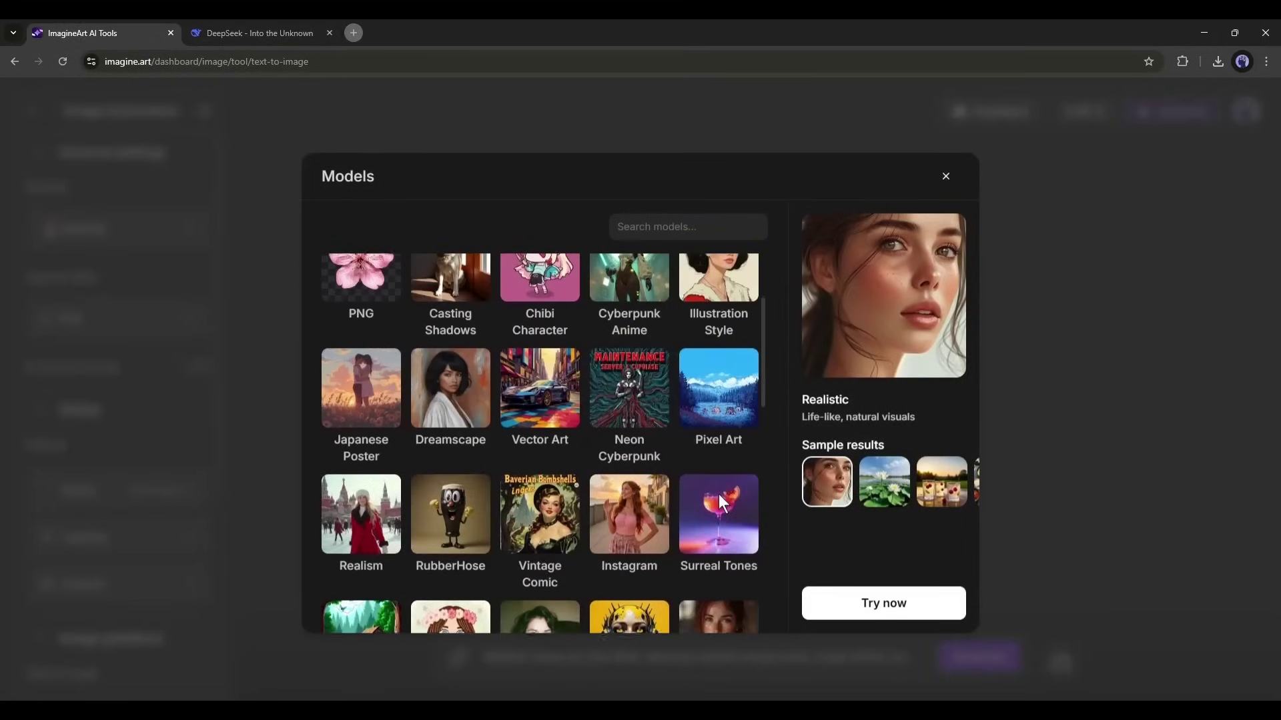
scroll(718, 493, "up", 2)
left_click(872, 592)
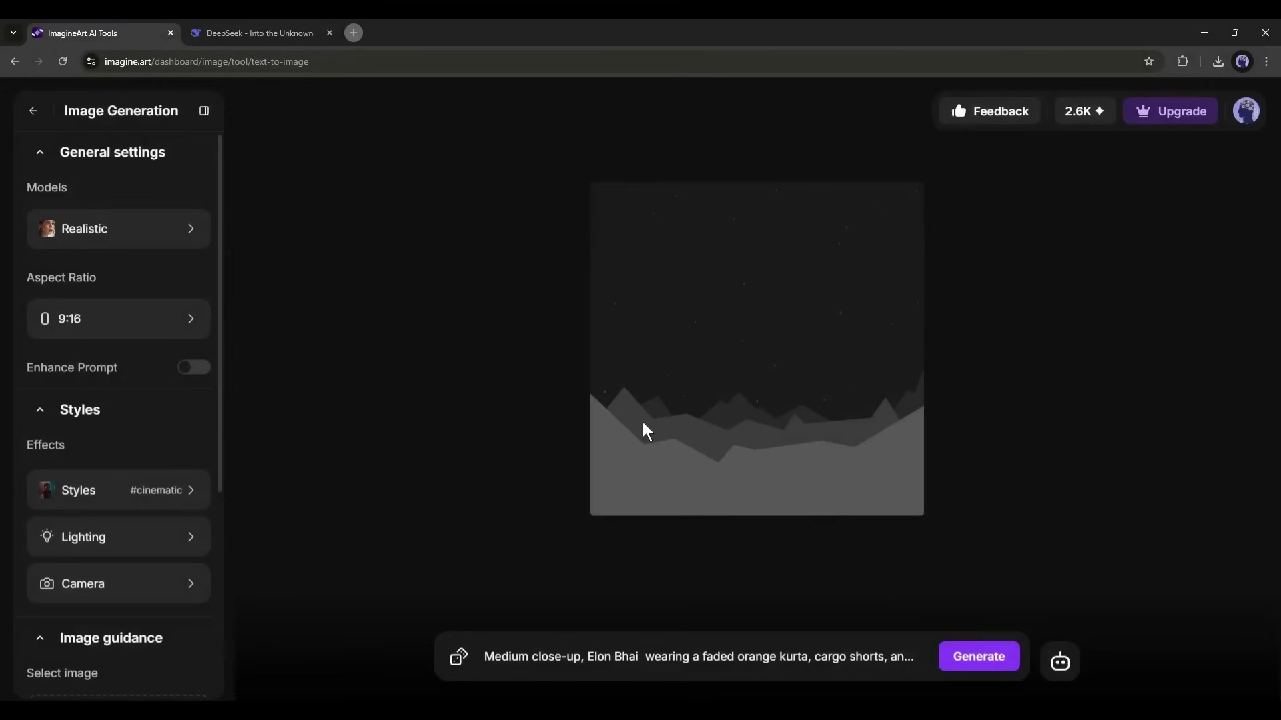
left_click(94, 323)
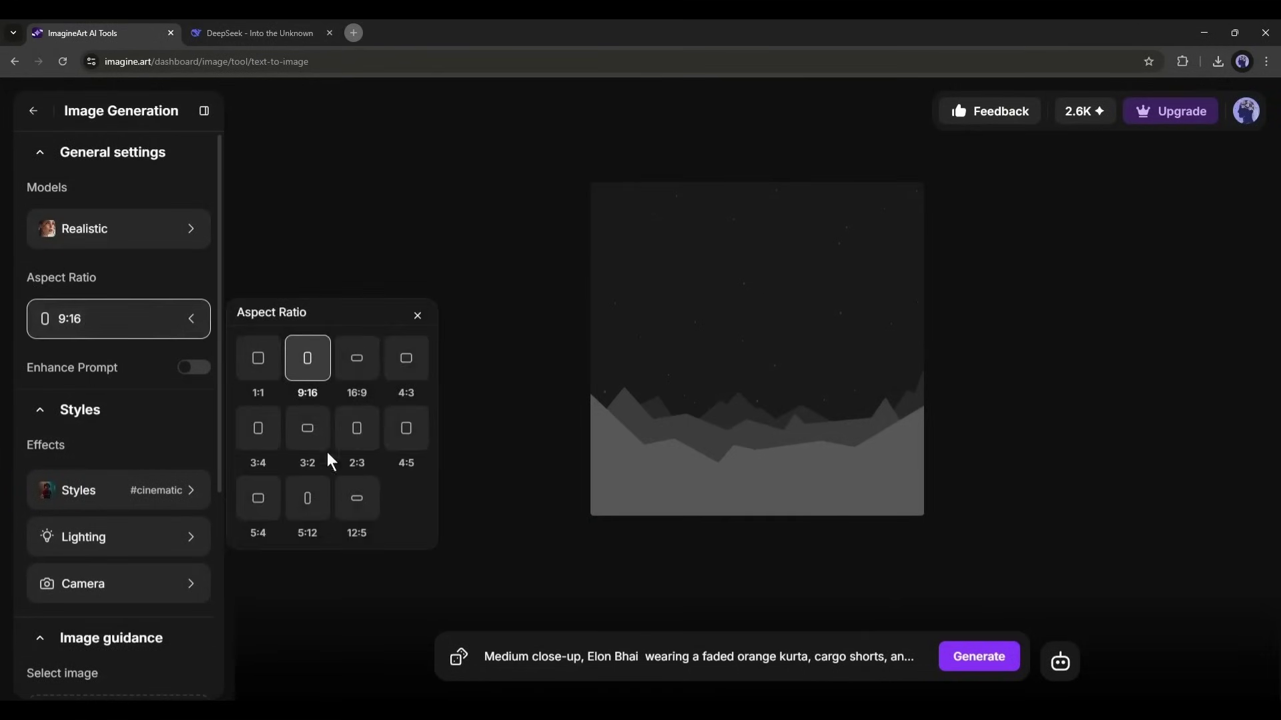
left_click(151, 359)
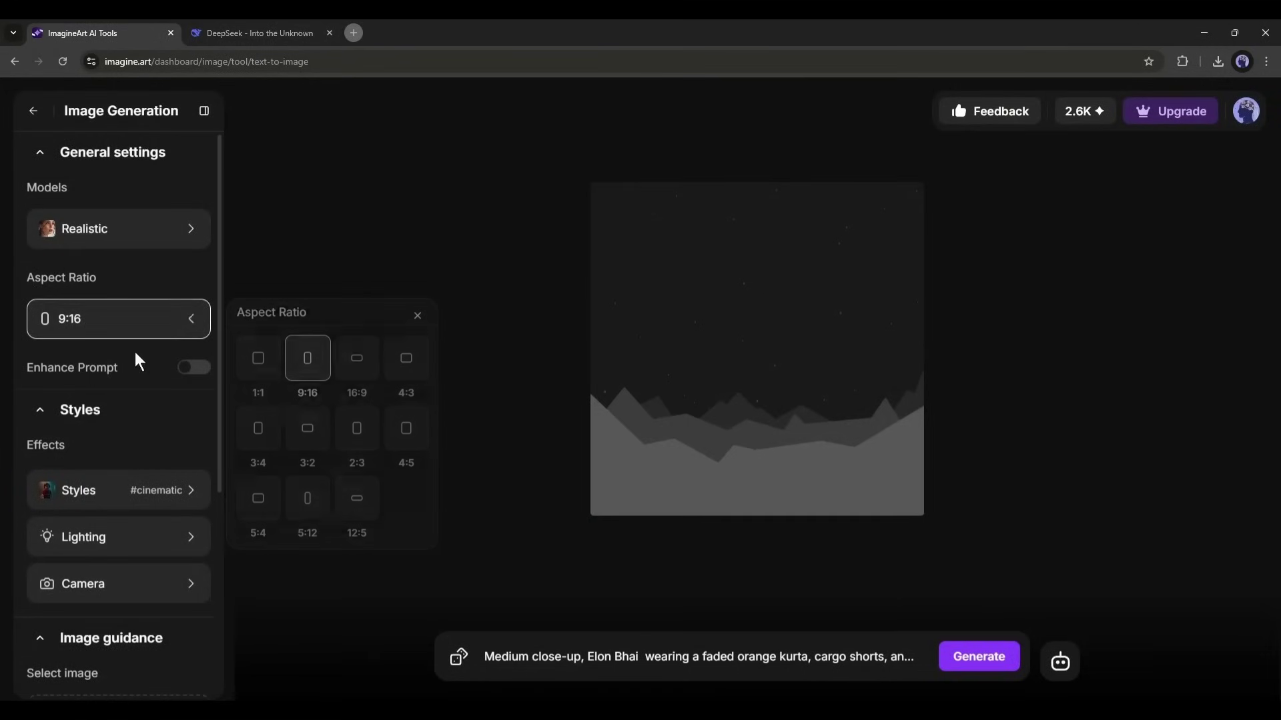
Reapply the Cinematic style and review the camera shot options
left_click(84, 413)
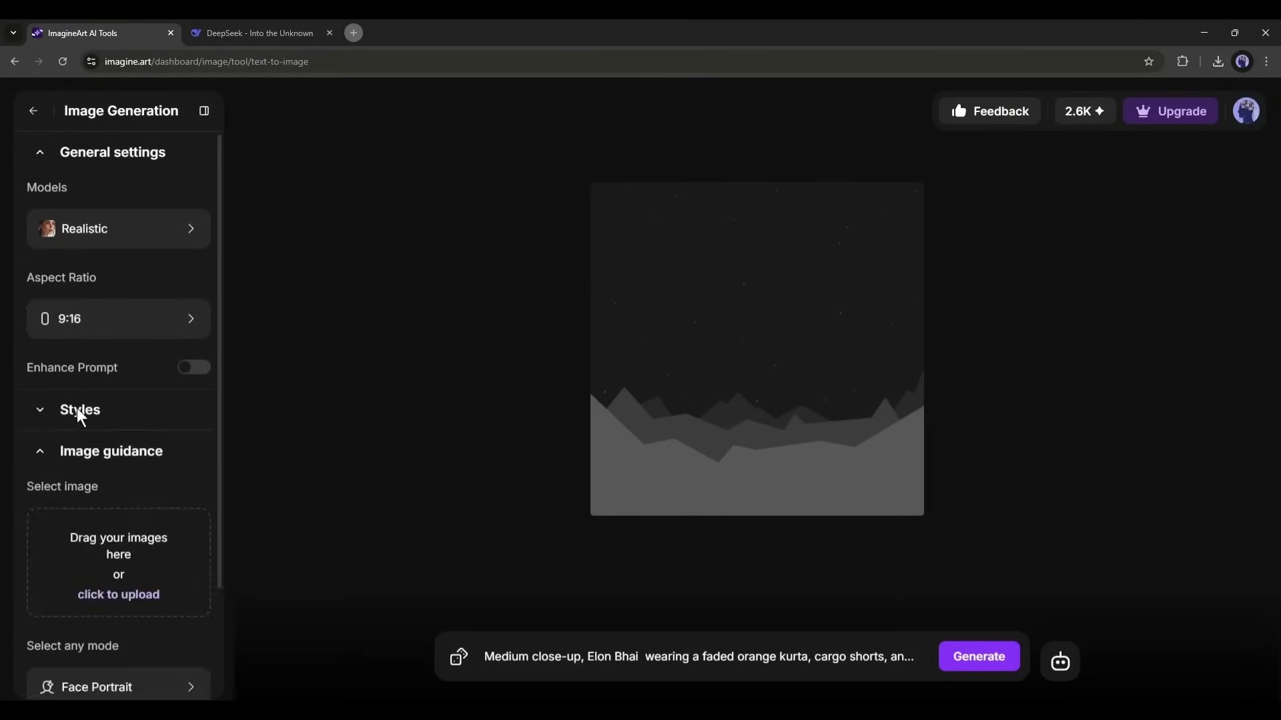
left_click(74, 490)
left_click(281, 594)
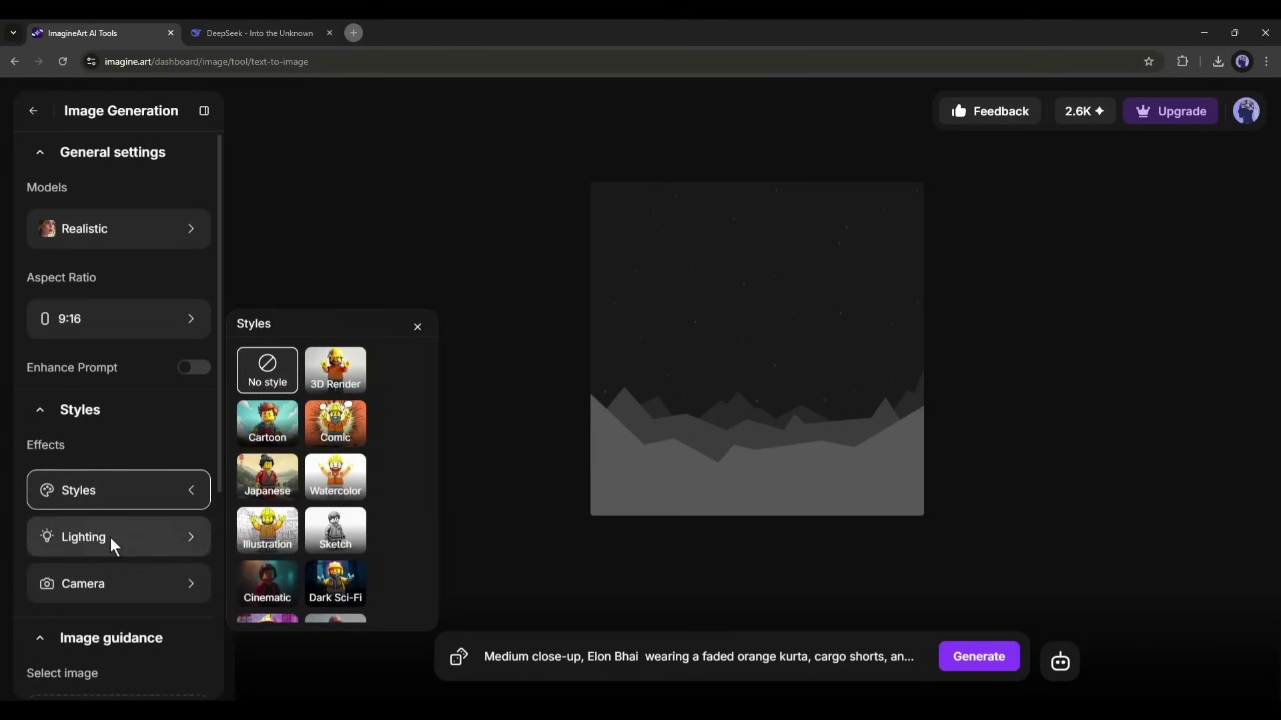
left_click(258, 572)
scroll(140, 460, "down", 2)
left_click(174, 450)
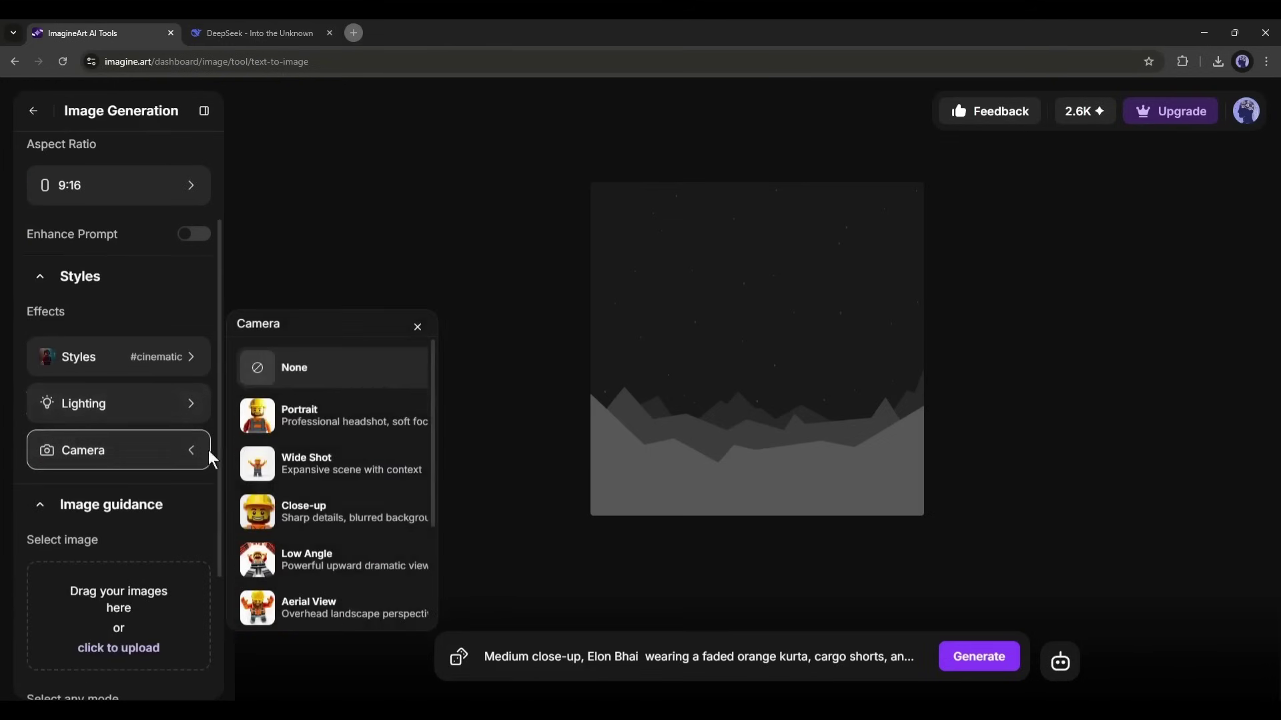
scroll(305, 483, "down", 3)
scroll(340, 551, "up", 3)
left_click(134, 490)
scroll(120, 450, "down", 2)
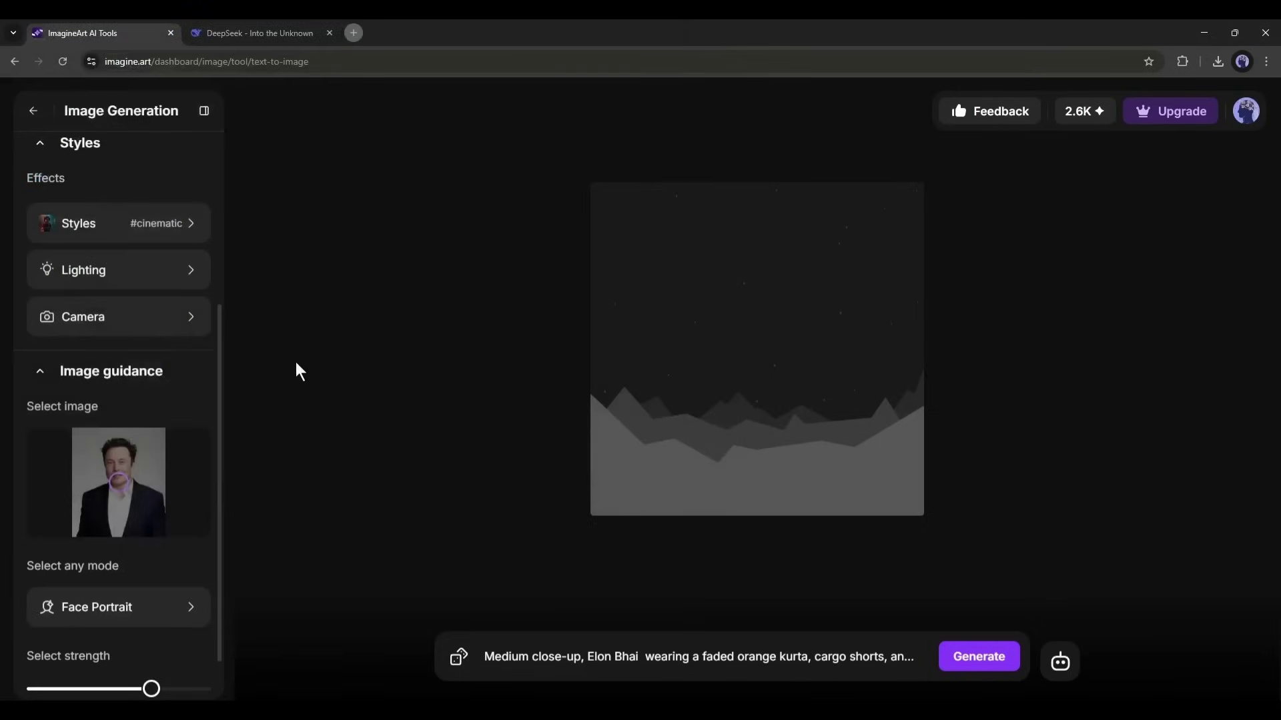
scroll(183, 432, "down", 1)
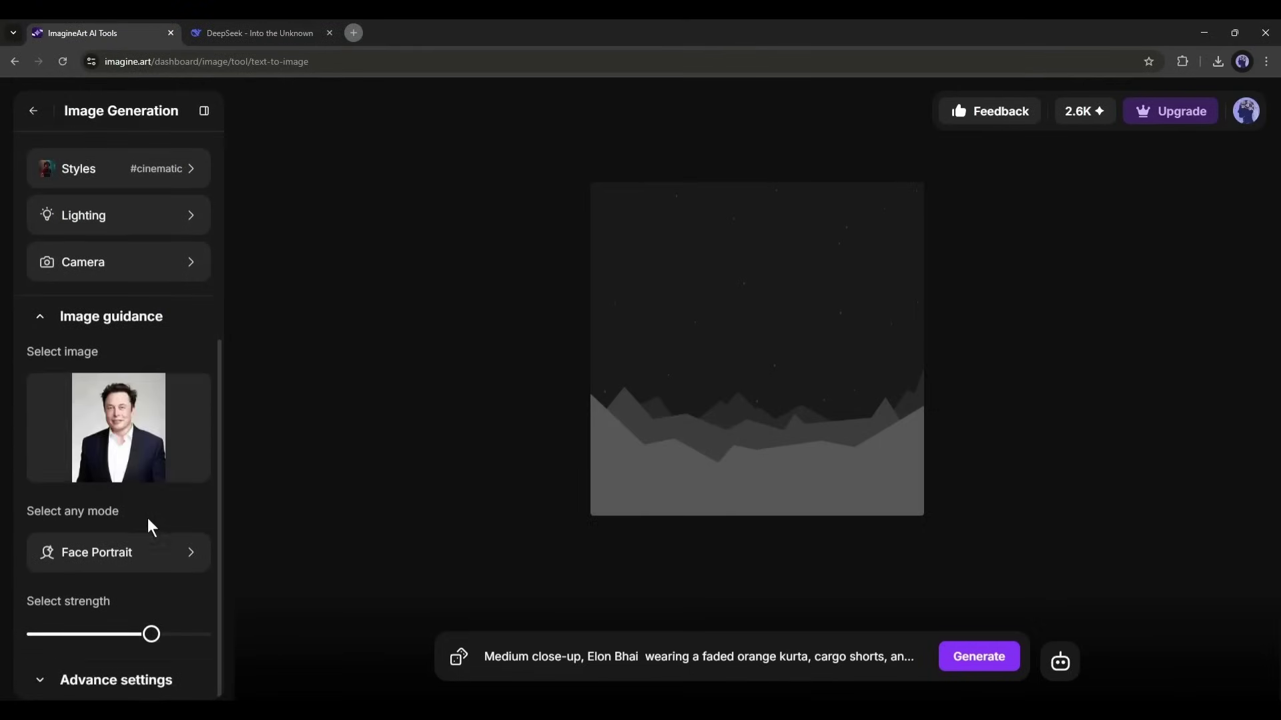
Set image guidance to Face Portrait with slightly higher strength and clear the prompt box
left_click(150, 555)
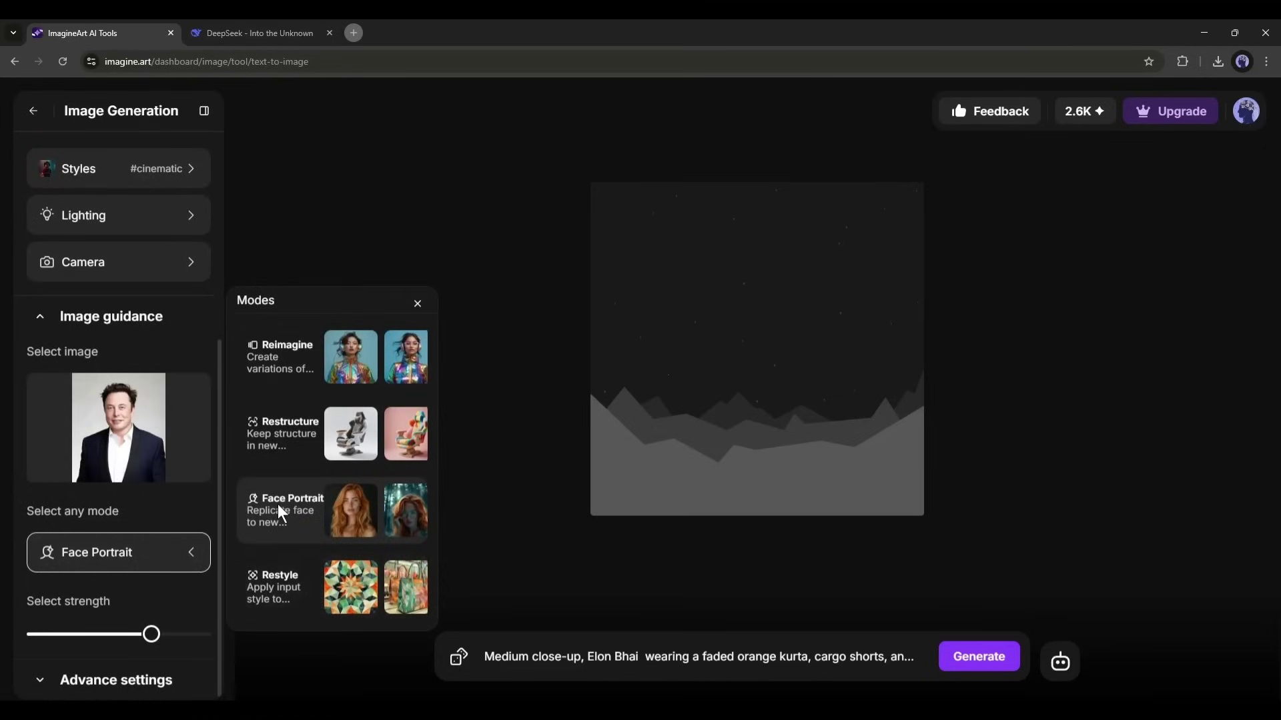
left_click(281, 518)
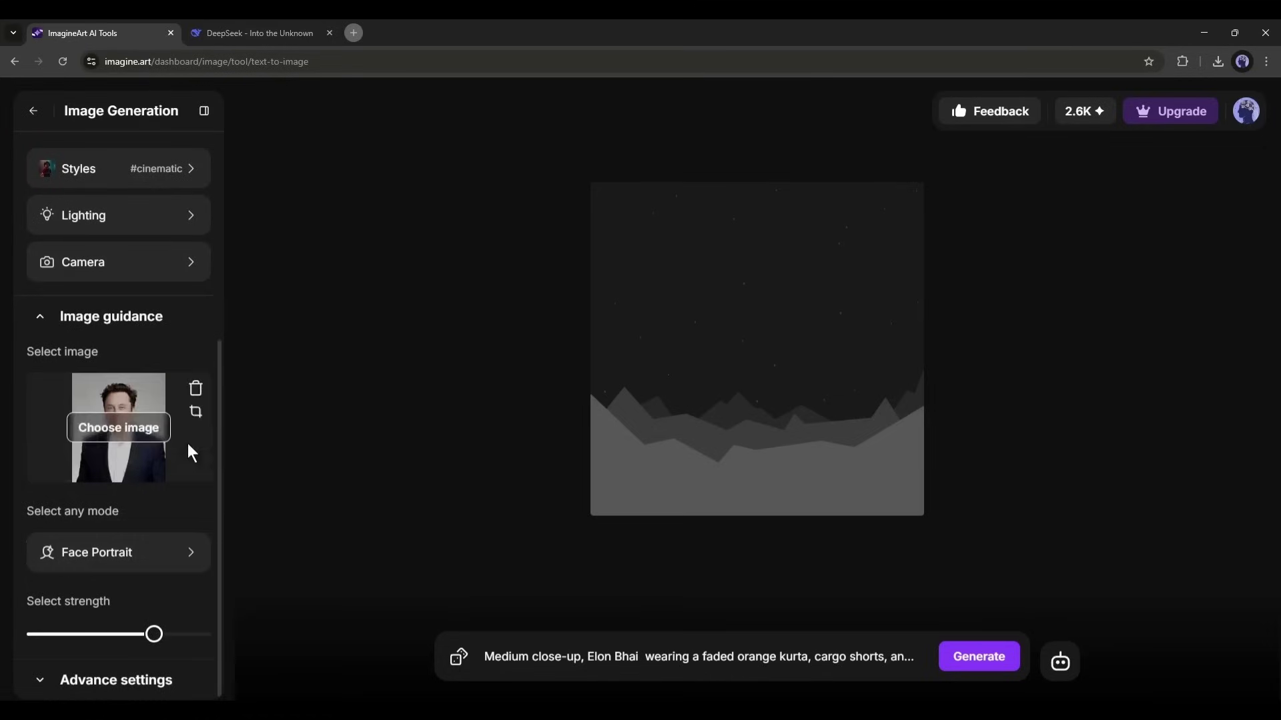
left_click(519, 621)
Copy the Prompt 1 scene description from DeepSeek and generate images from it
key("ctrl+Tab")
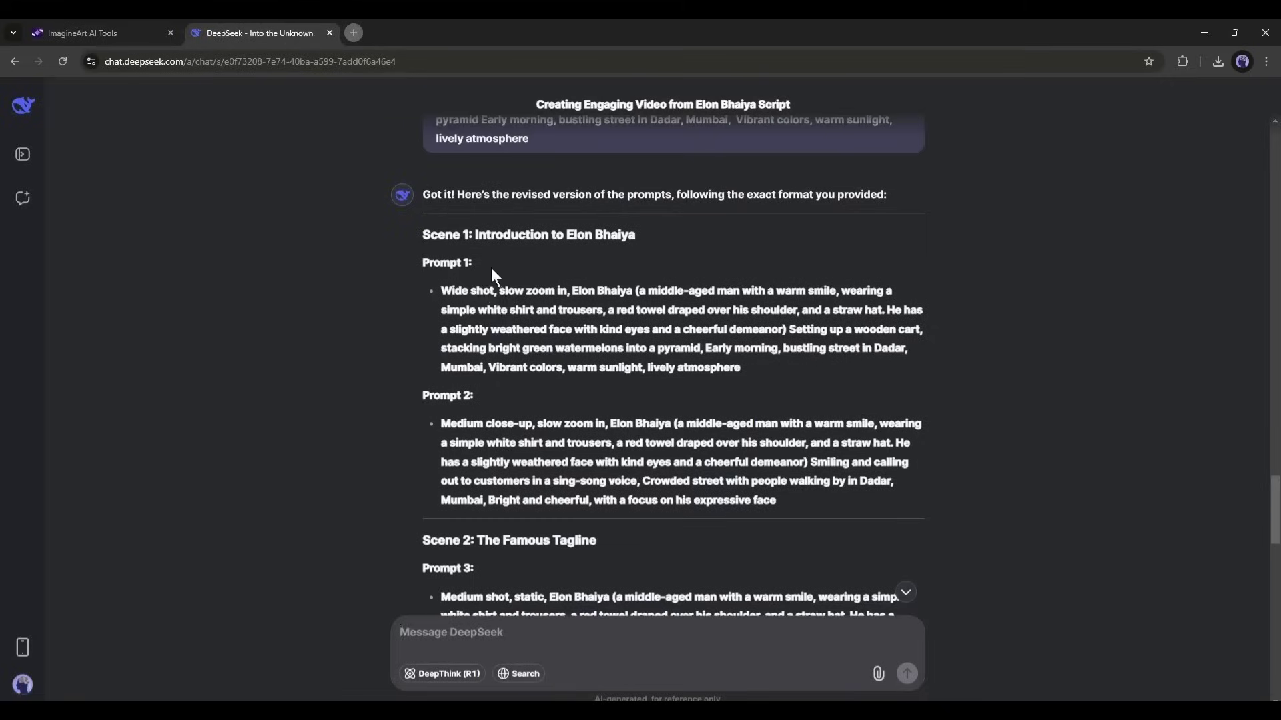
left_click_drag(572, 285, 741, 367)
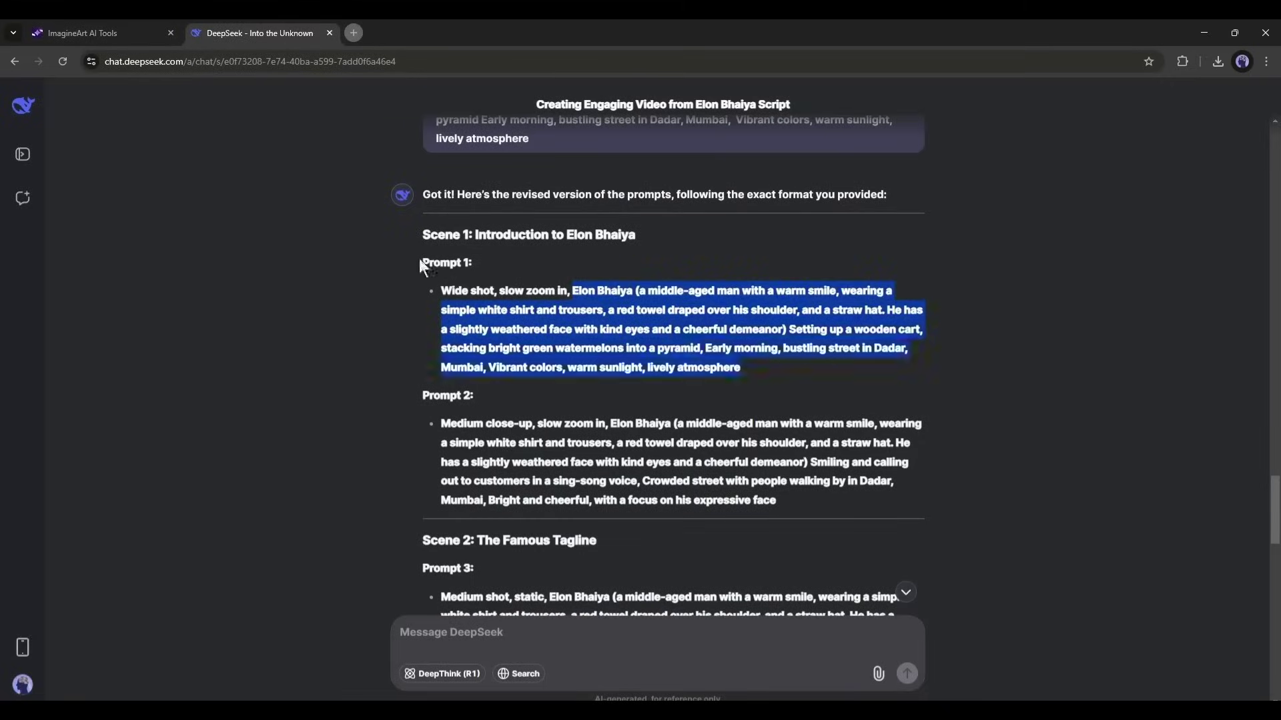
key("ctrl+c")
key("ctrl+Tab")
key("ctrl+v")
left_click(961, 660)
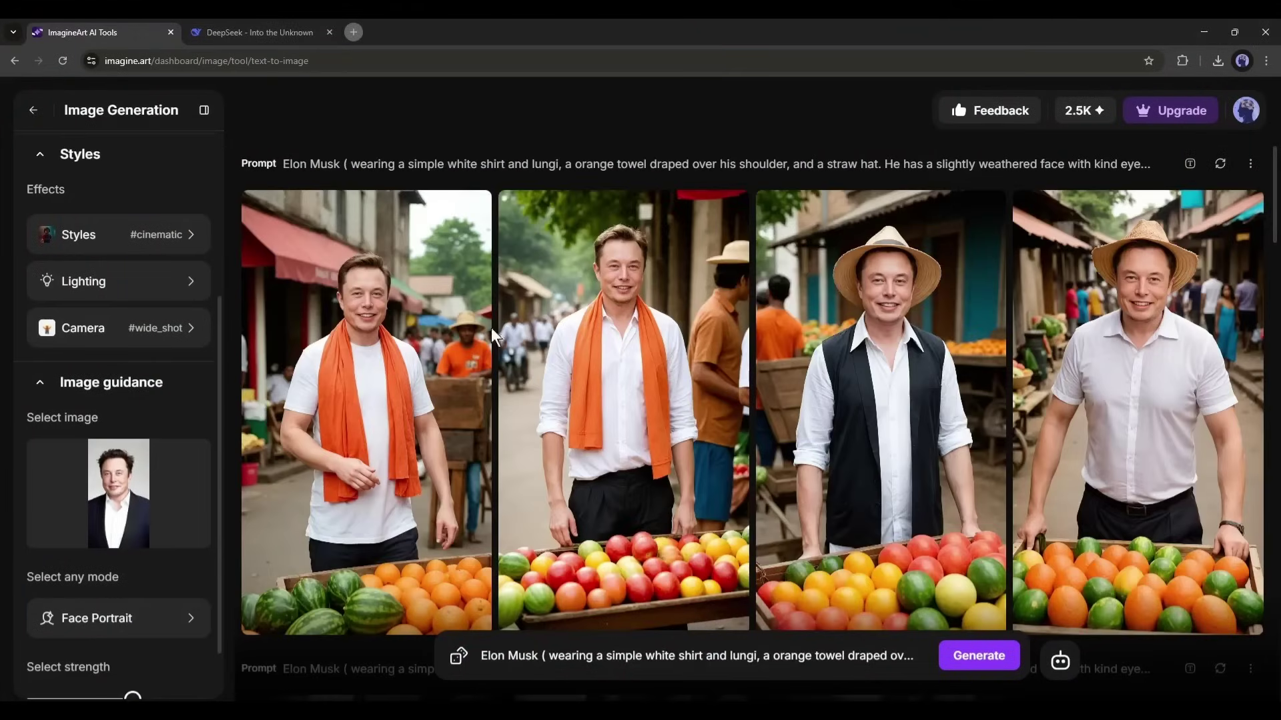
scroll(474, 343, "down", 1)
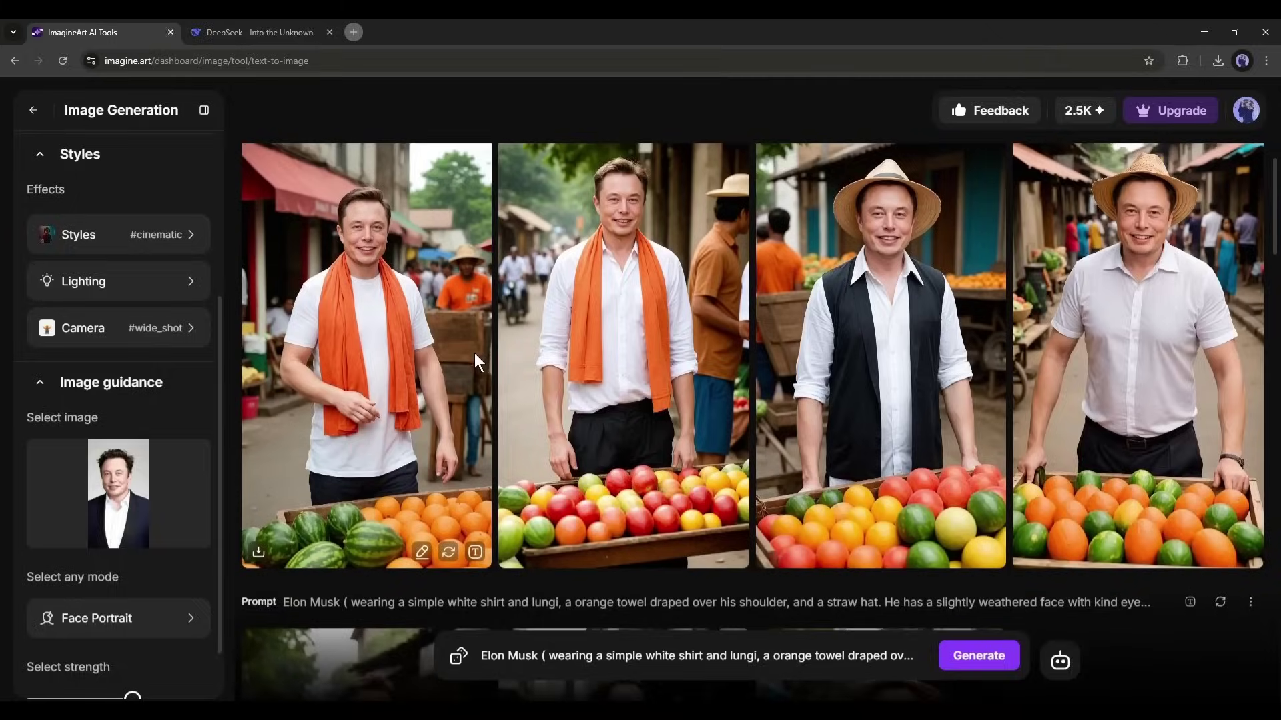
scroll(475, 354, "up", 1)
Bring over the Scene 1 close-up prompt from DeepSeek and generate a second image batch
left_click(255, 32)
left_click_drag(880, 329, 774, 369)
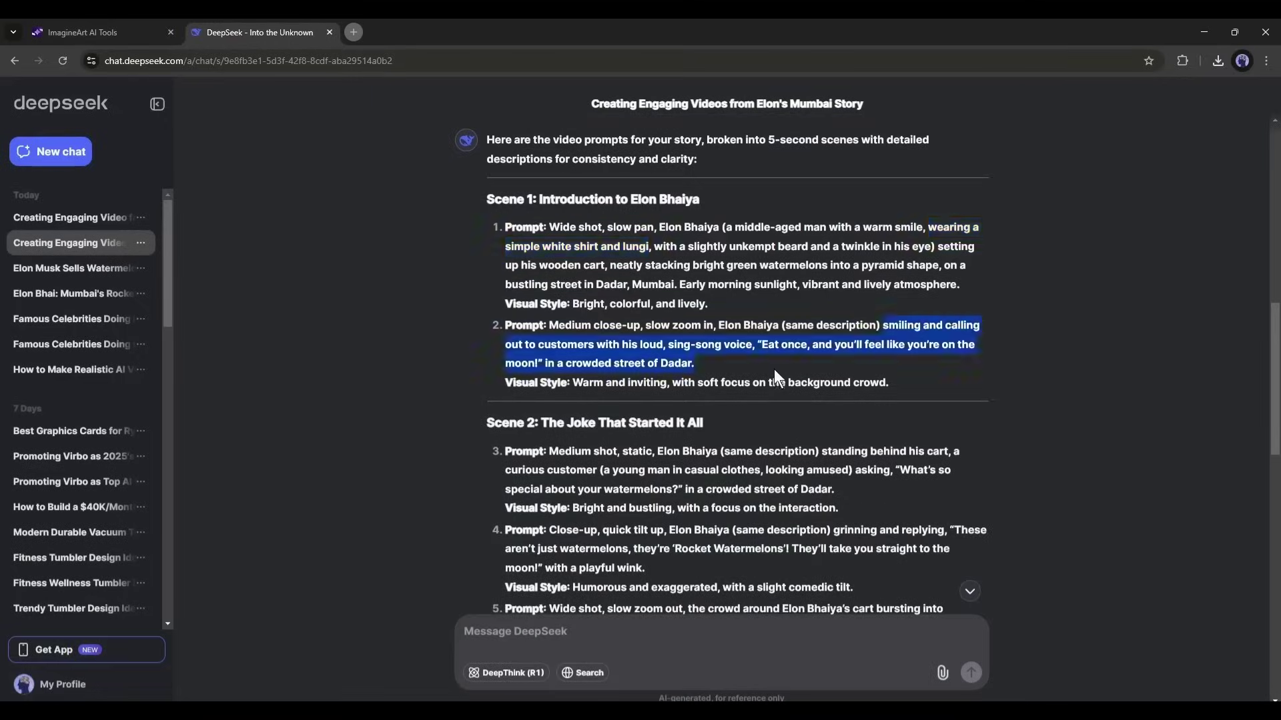
left_click(90, 32)
left_click(978, 656)
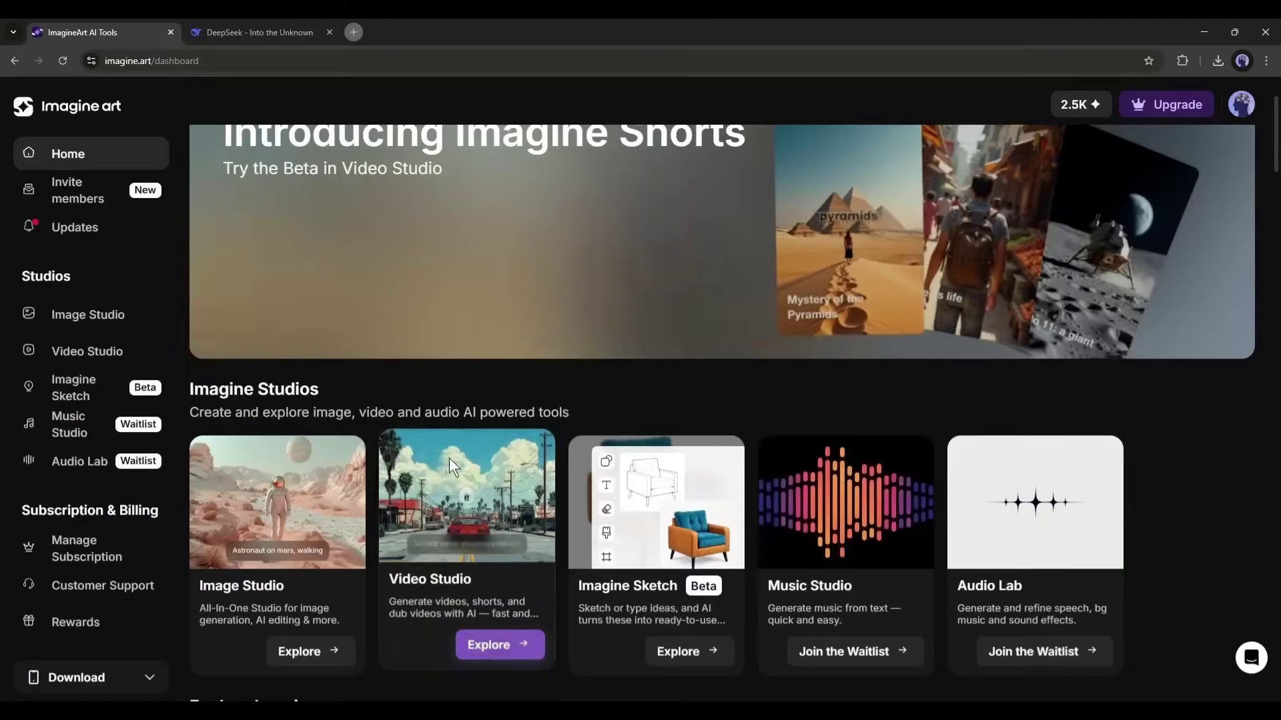
In Video Studio's Image to Video, upload the watermelon-seller photo and crop it to 9:16
left_click(450, 485)
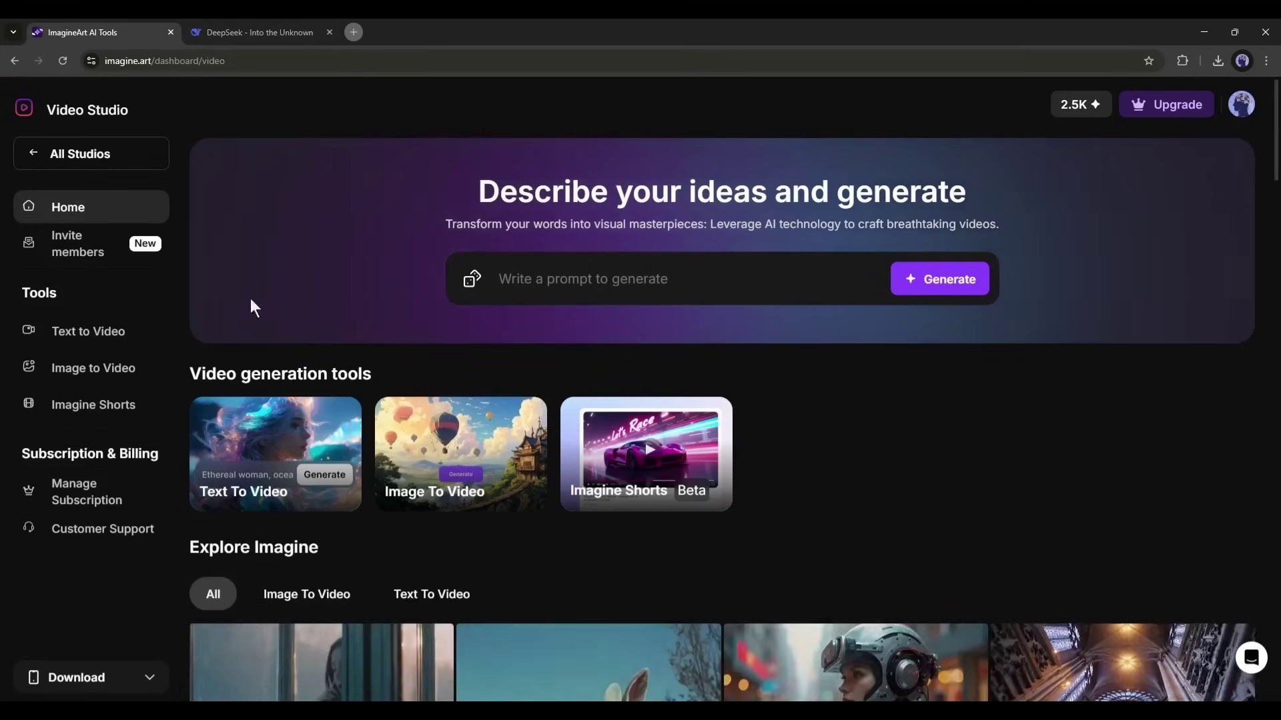
left_click(405, 429)
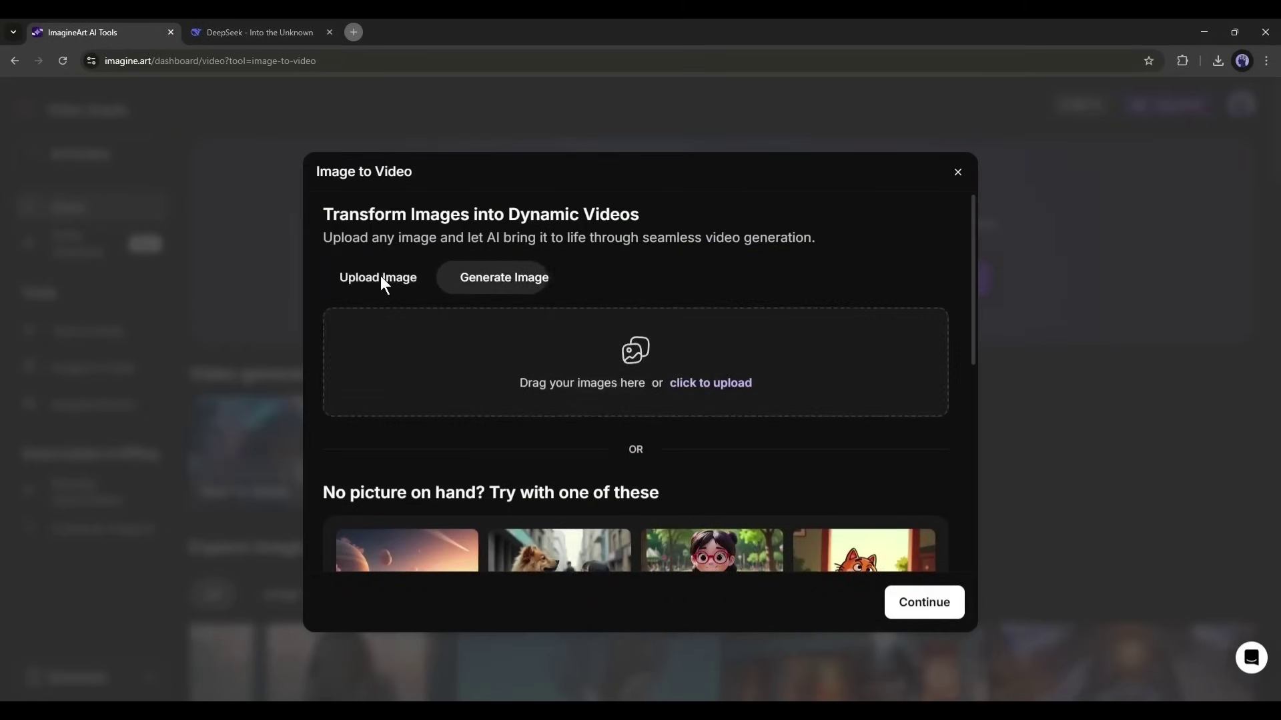
left_click(585, 346)
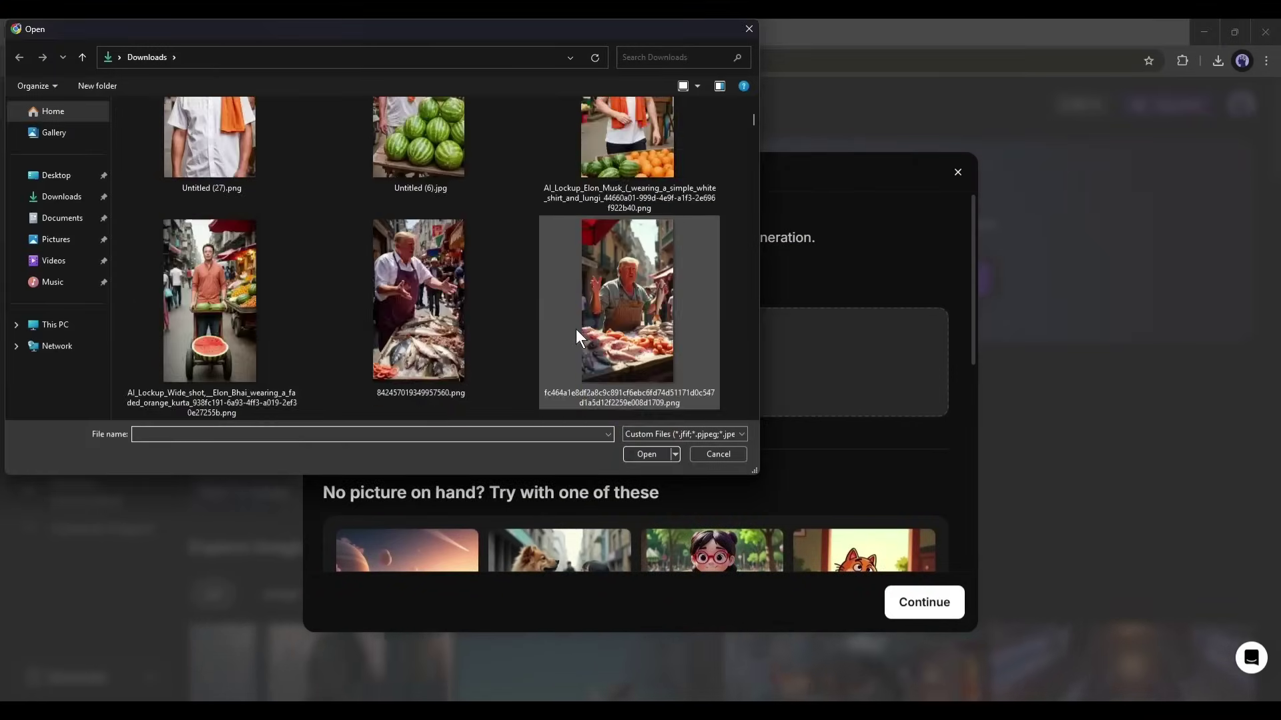
left_click(415, 183)
double_click(416, 182)
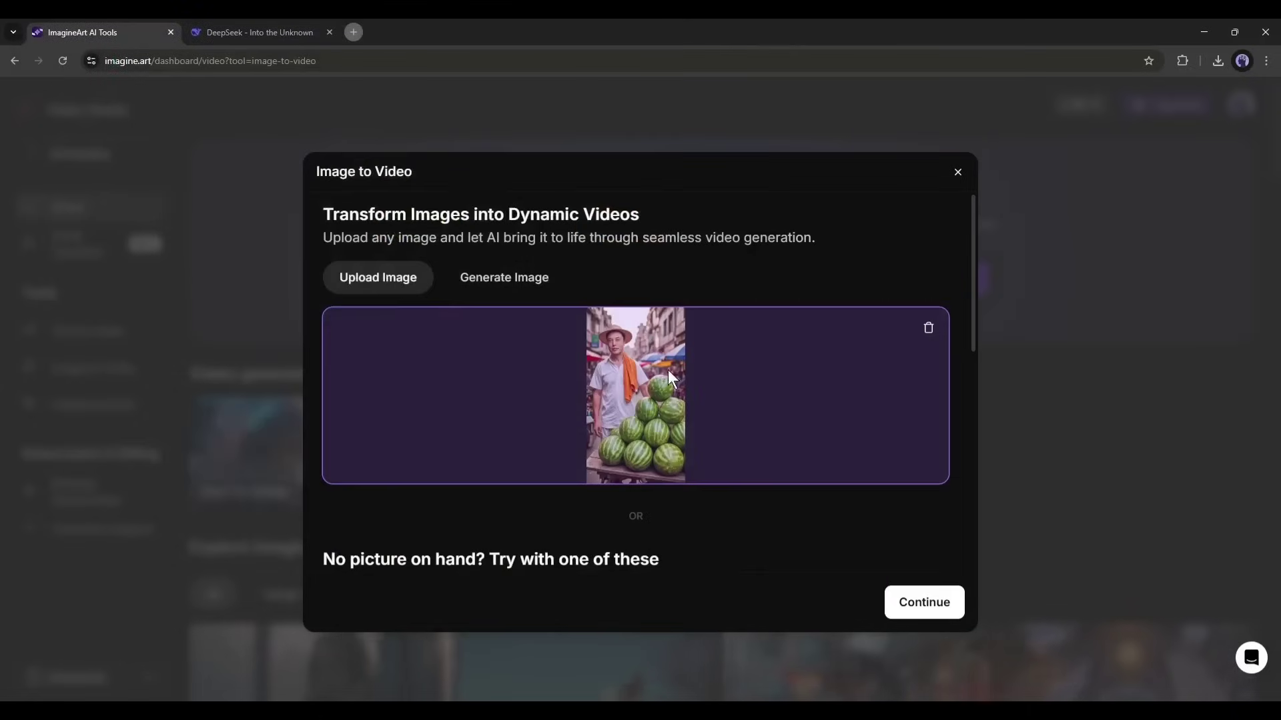
left_click(903, 598)
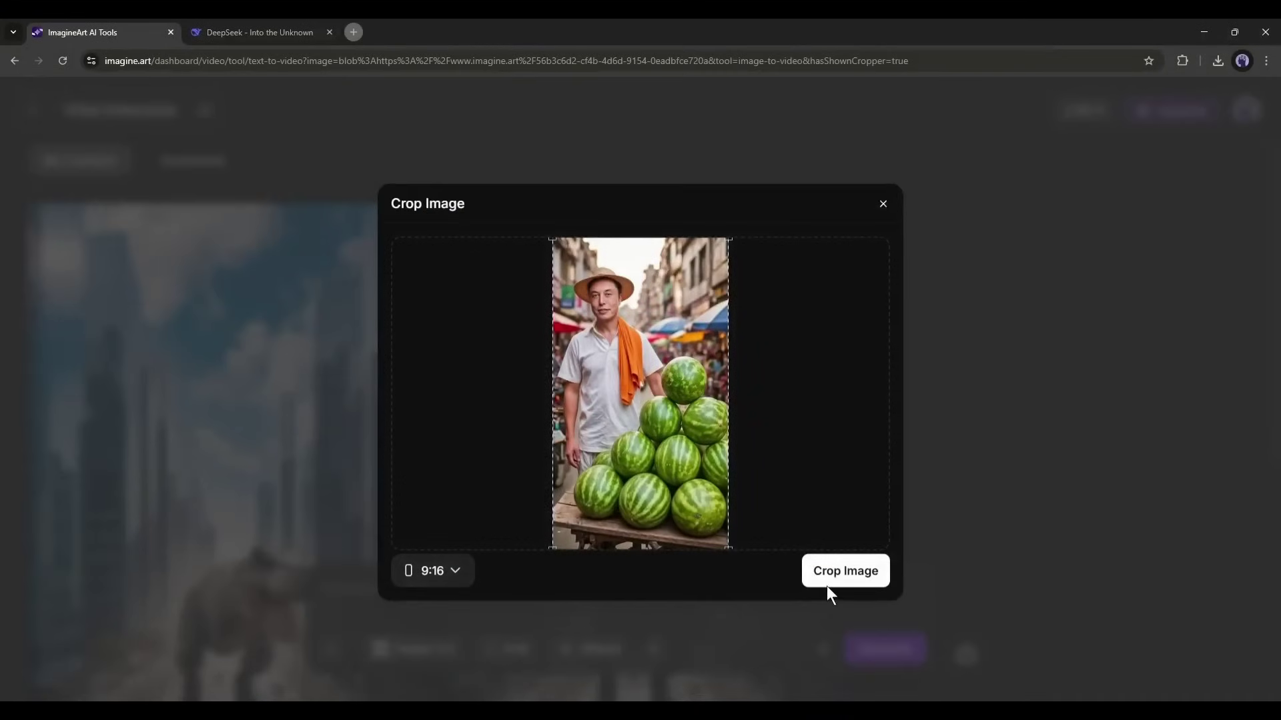
left_click(843, 575)
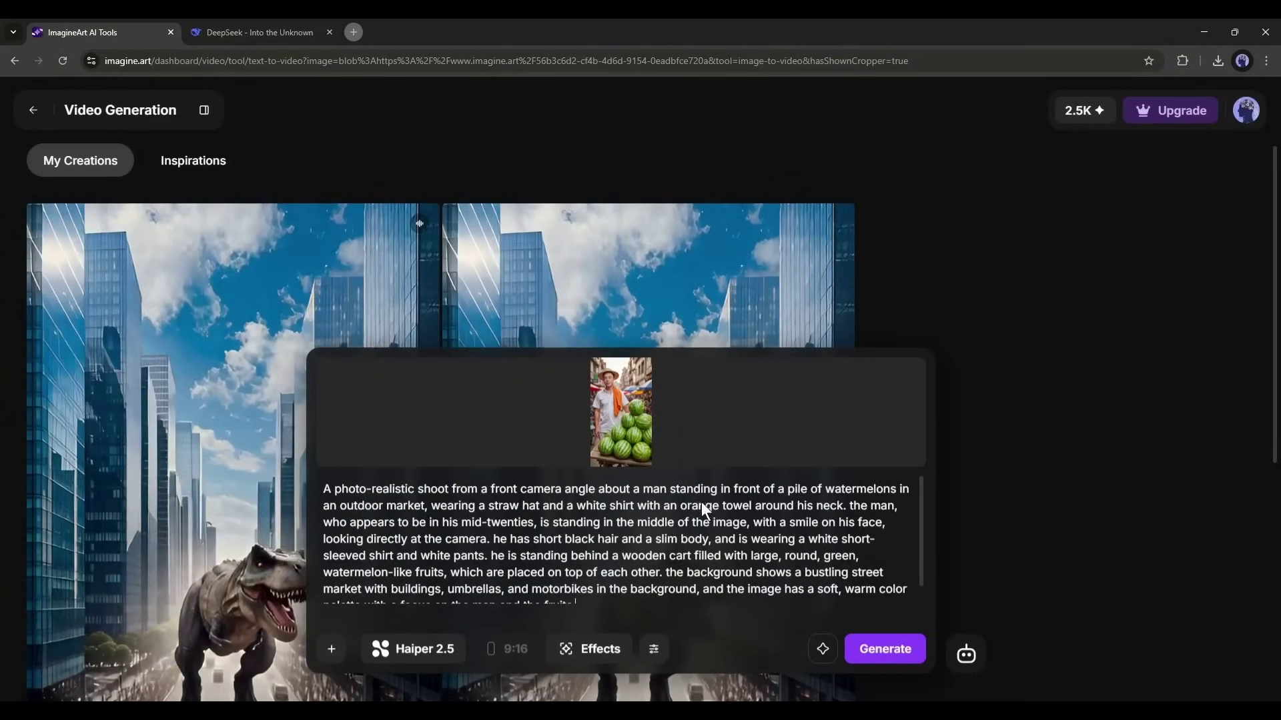
scroll(442, 518, "down", 2)
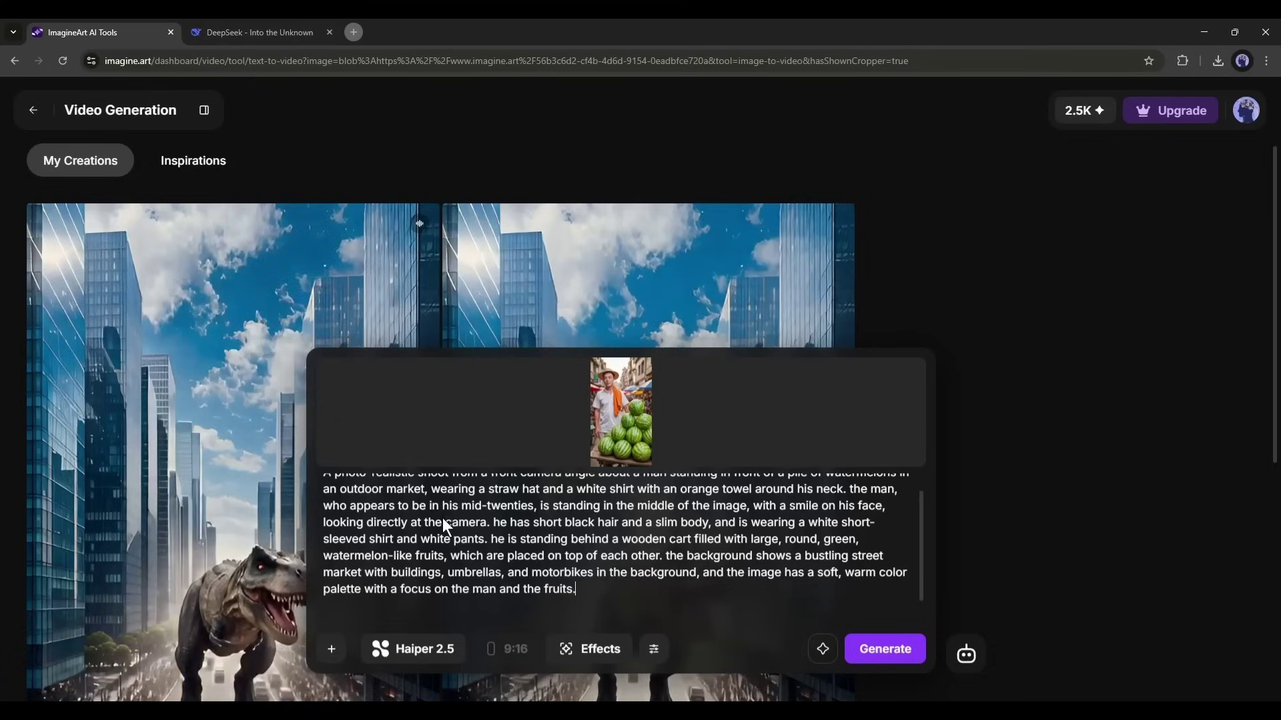
left_click_drag(605, 583, 262, 469)
Replace the old prompt with the new Elon Bhaiya watermelon-stacking prompt from DeepSeek
key("BackSpace")
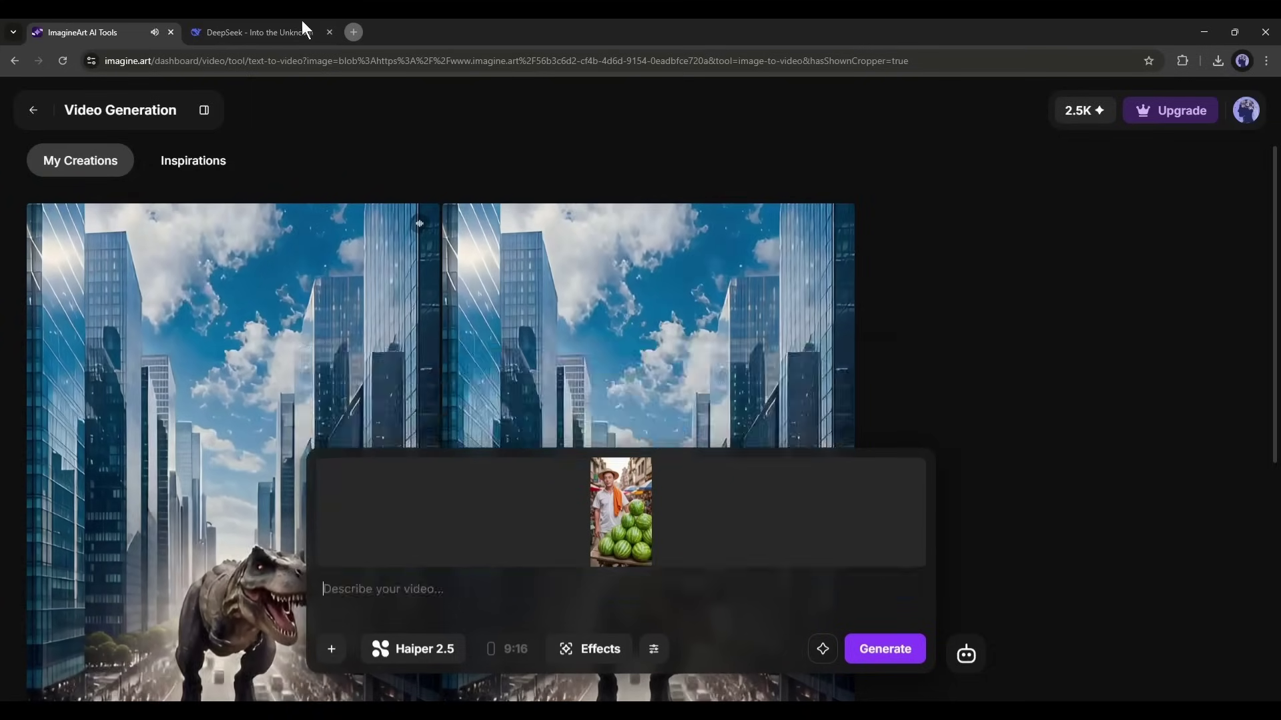
left_click(300, 29)
left_click(101, 33)
type("Wide shot, slow pan, Elon Bhaiya (a middle-aged man with a warm smile, wearing a simple white shirt and lungi, with a slightly unkempt beard and a twinkle in his eye) setting up his wooden cart, neatly stacking bright green watermelons into a pyramid shape, on a bustling street in Dadar, Mumbai. Early morning sunlight, vibrant and lively atmosphere. Visual Style: Bright, colorful, and lively.")
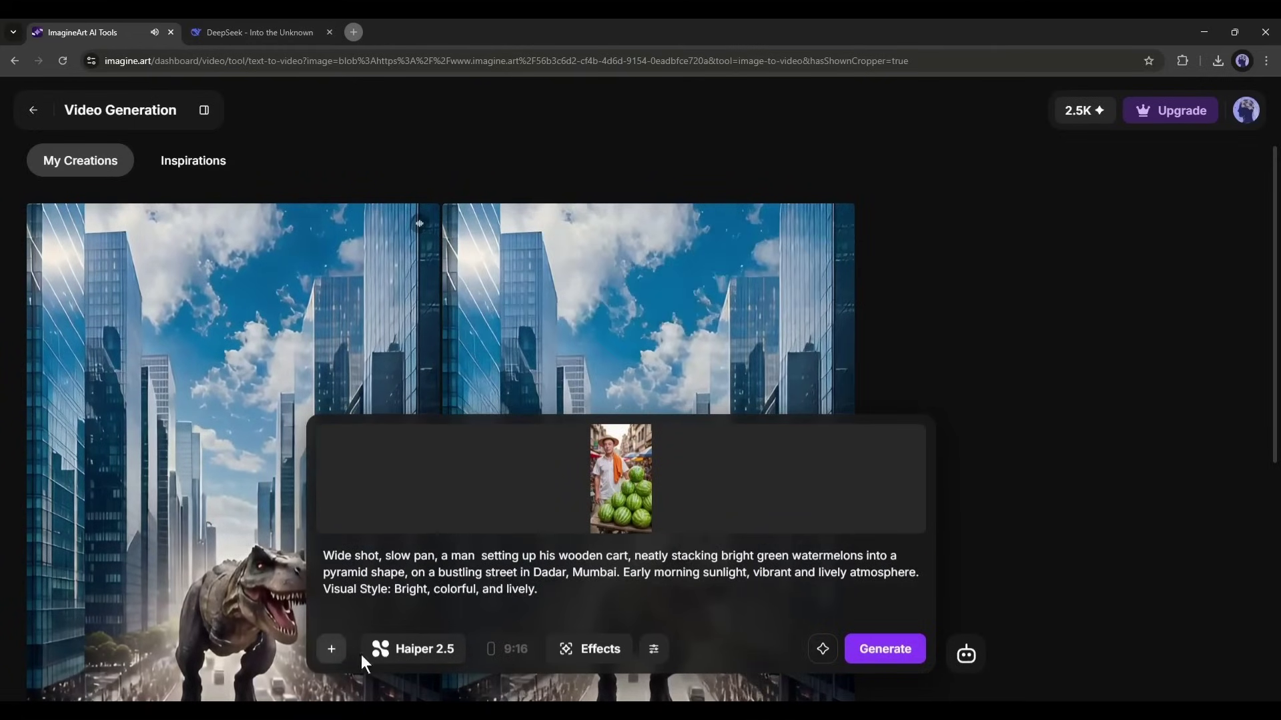
Choose Kling 1.6 SD as the video model and generate the clip
left_click(390, 652)
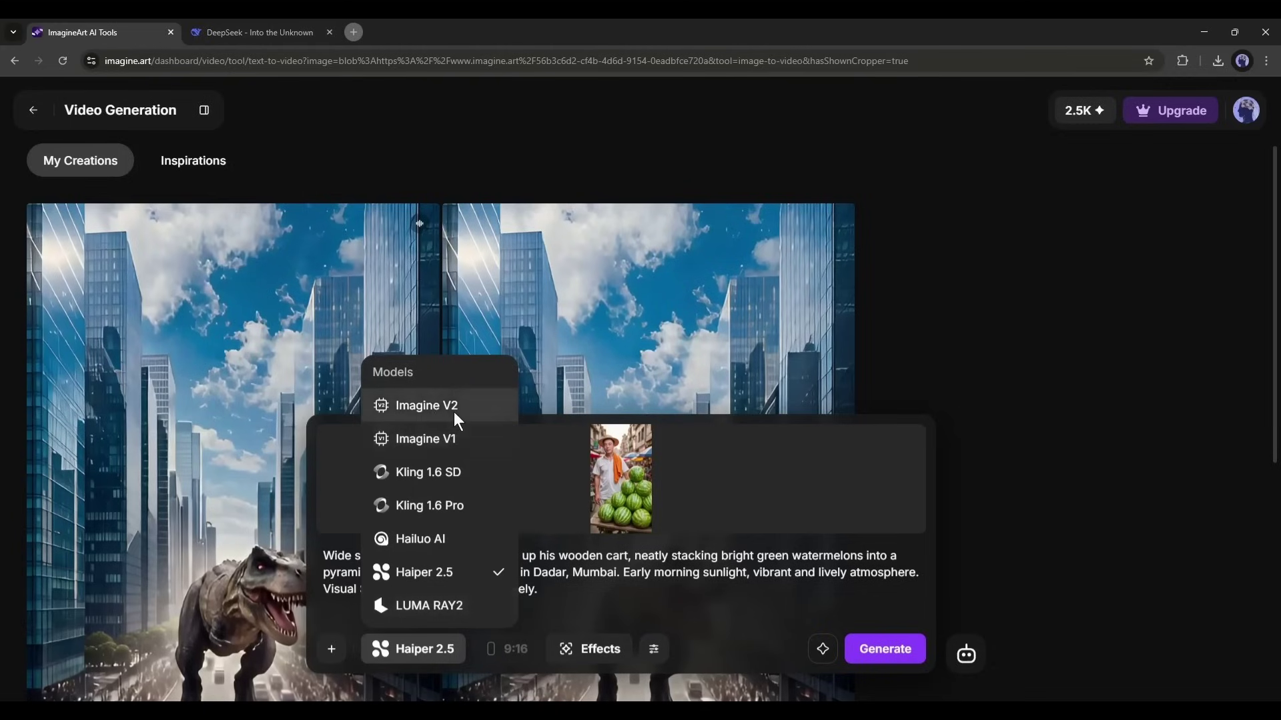
left_click(427, 474)
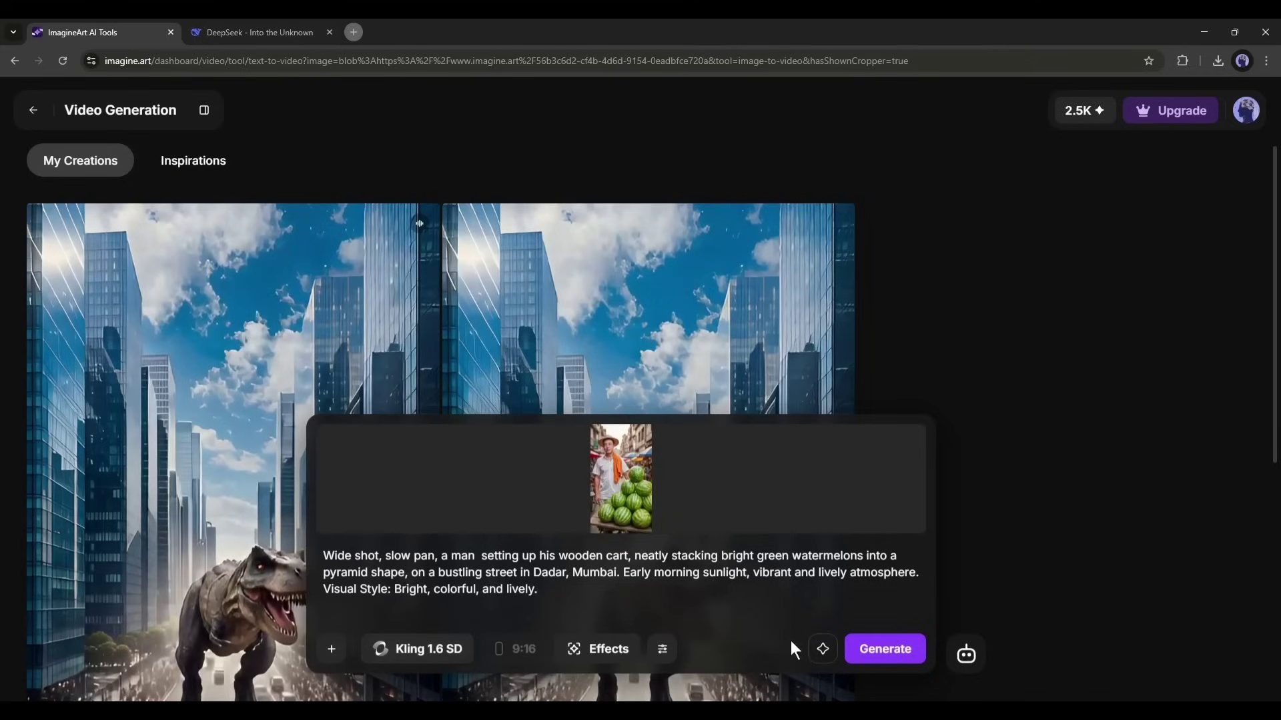
left_click(585, 602)
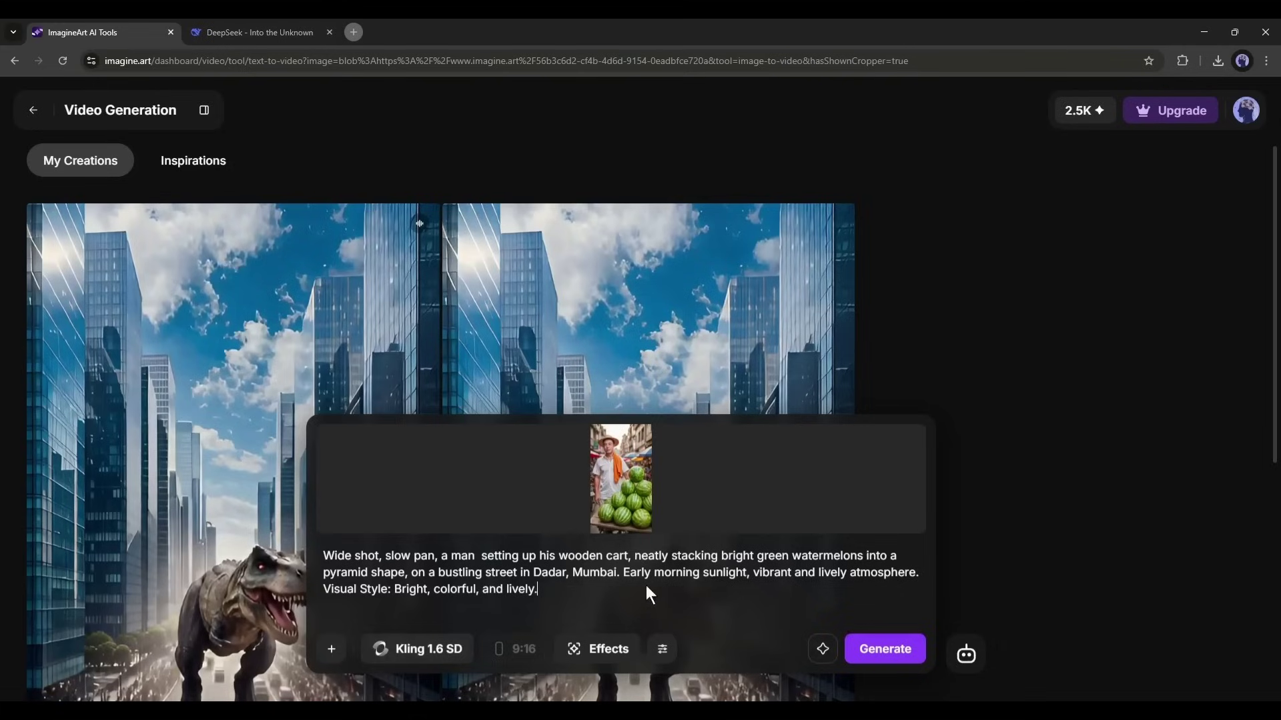
left_click(884, 648)
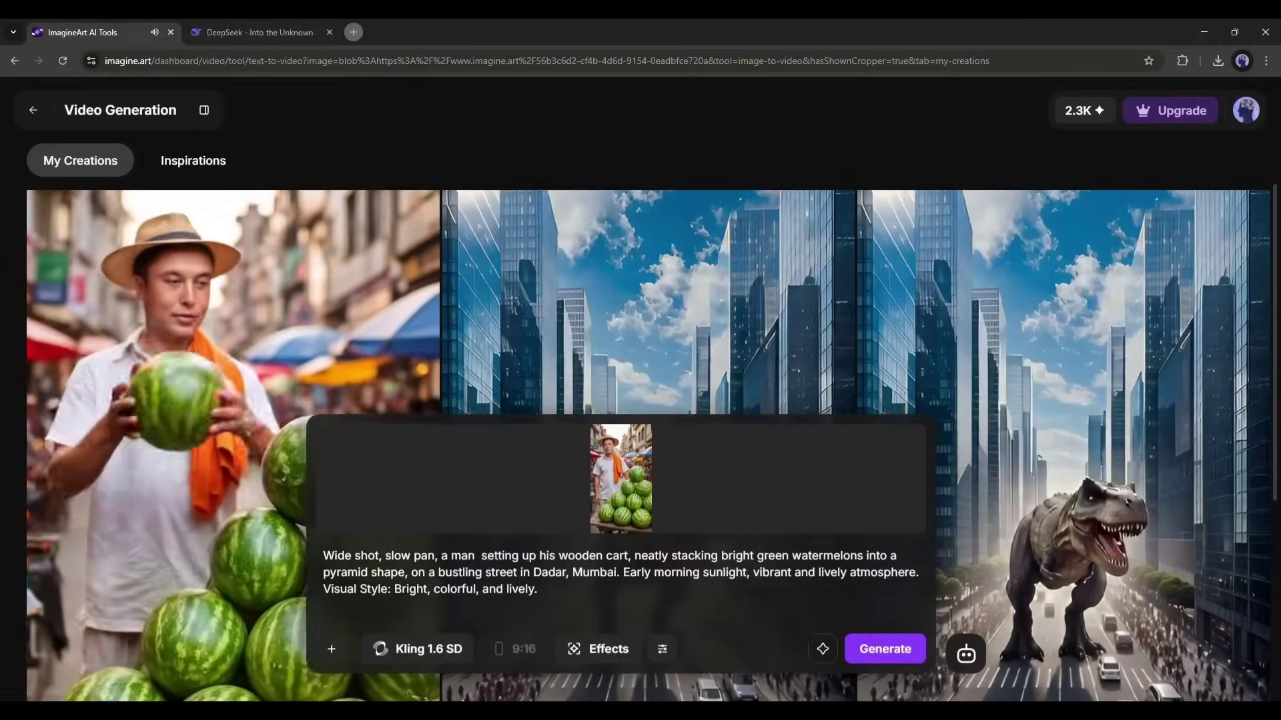
Play the new watermelon clip, add sound to it and download it as an MP4
left_click(230, 450)
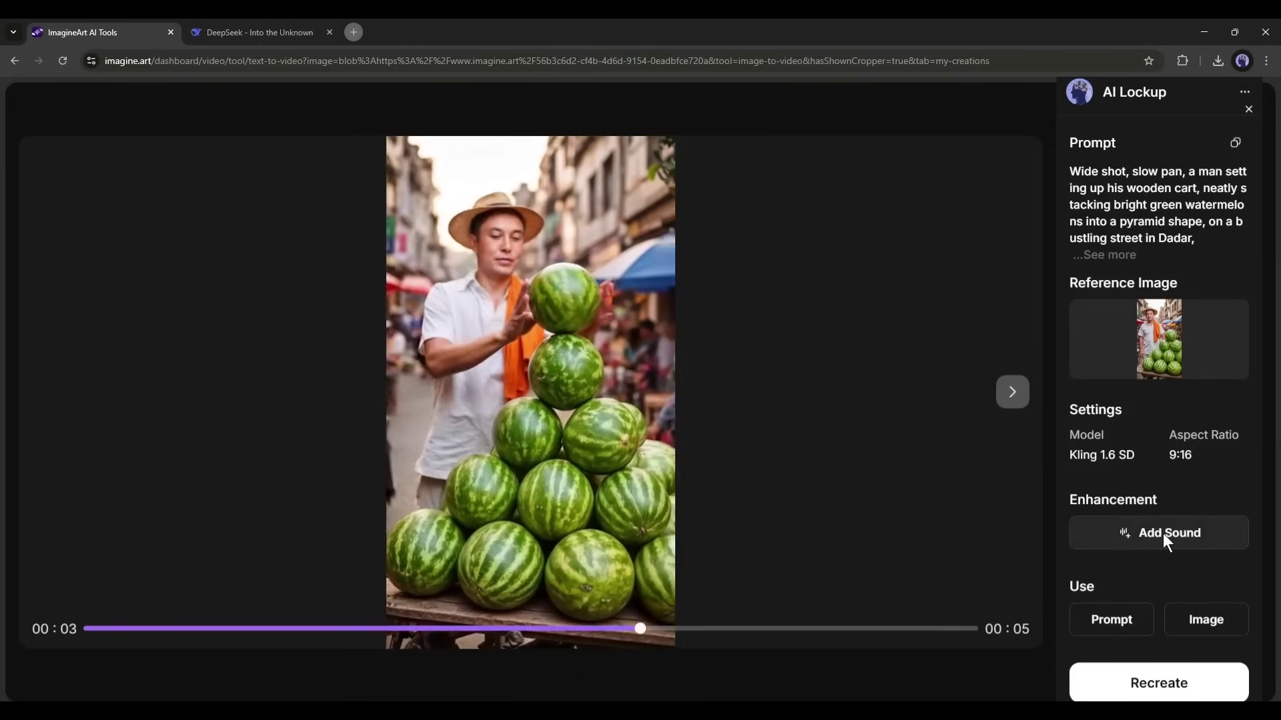
left_click(1164, 533)
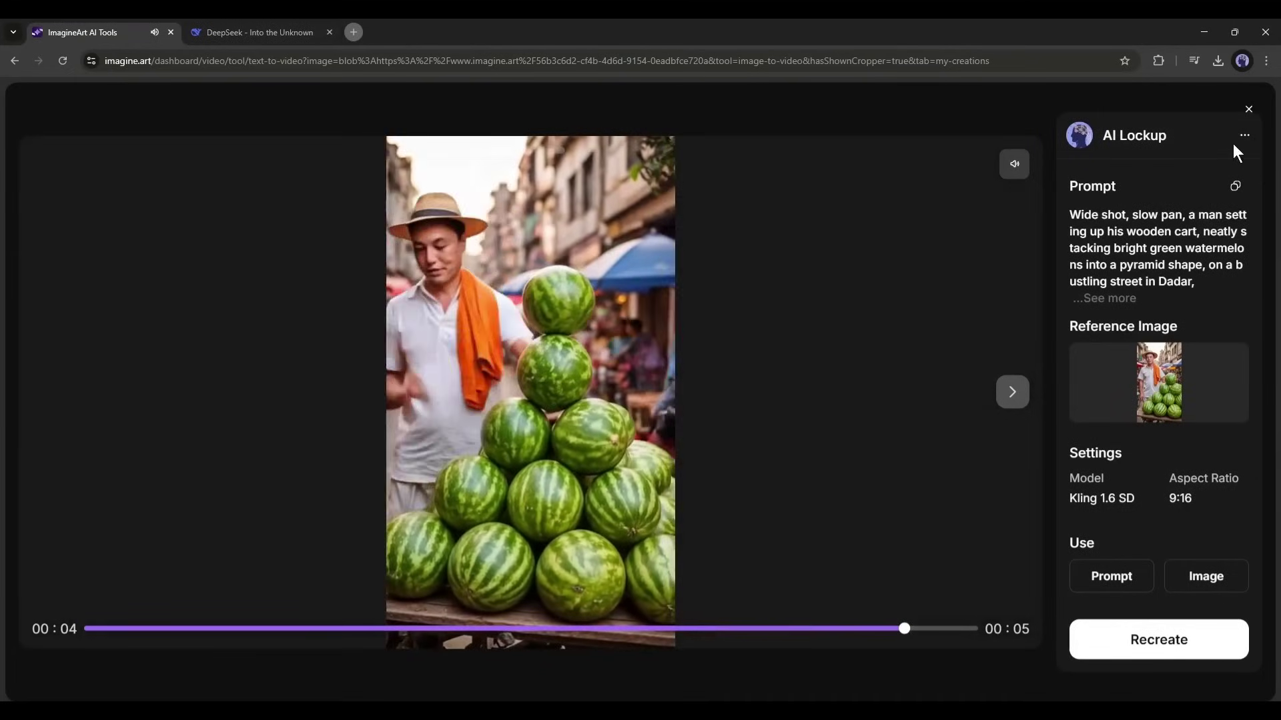
left_click(1240, 134)
left_click(1195, 170)
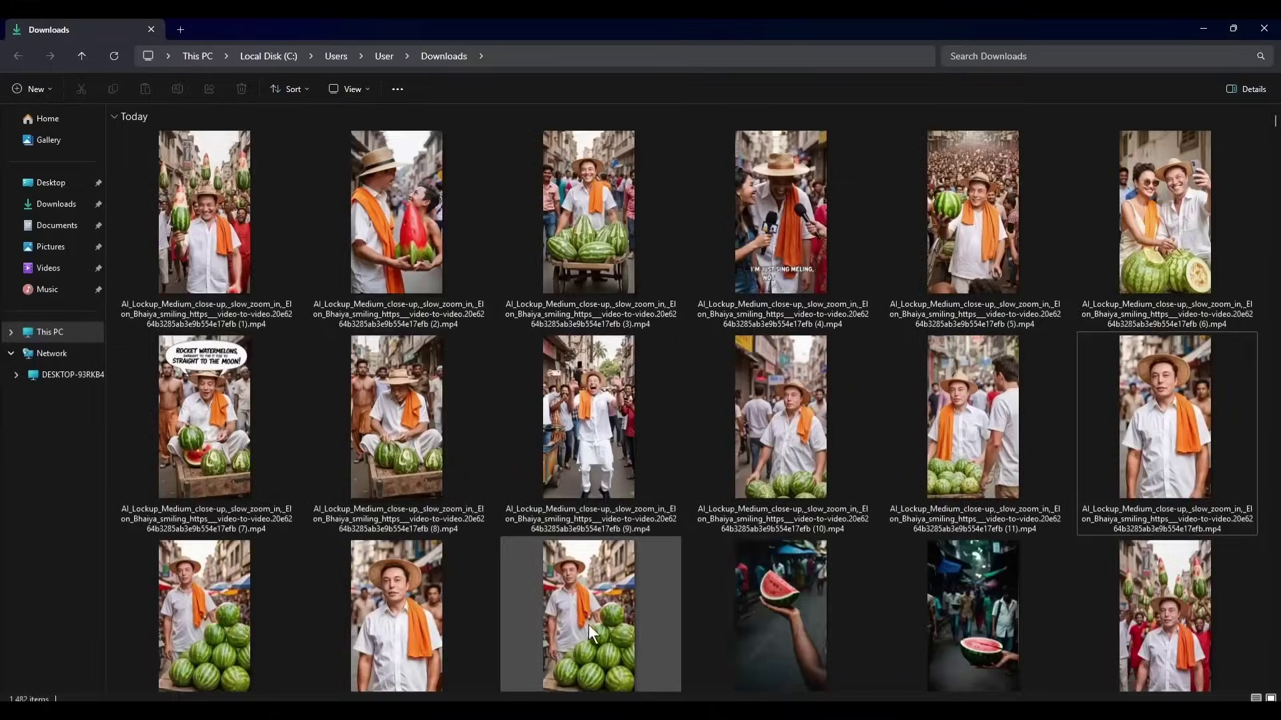
Select one of the downloaded watermelon clips in the Downloads folder
left_click(589, 625)
scroll(471, 505, "up", 2)
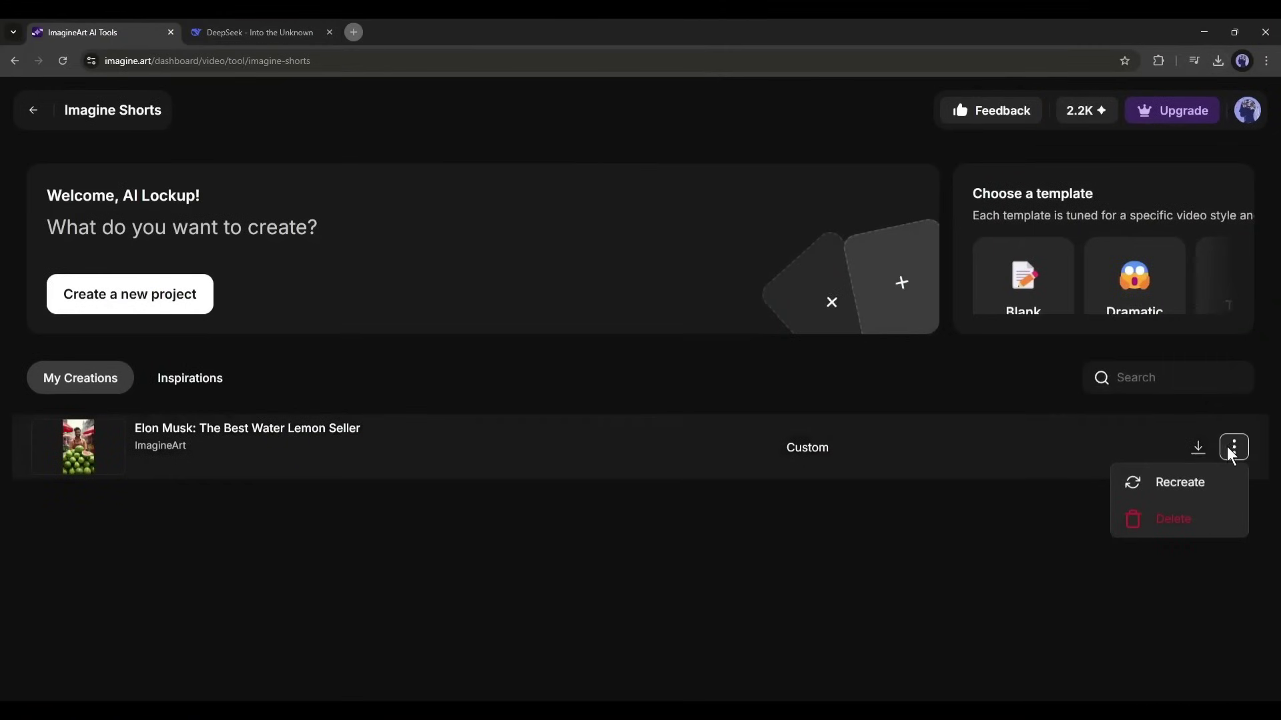
Preview the finished Elon Musk water lemon seller short from My Creations
left_click(1056, 444)
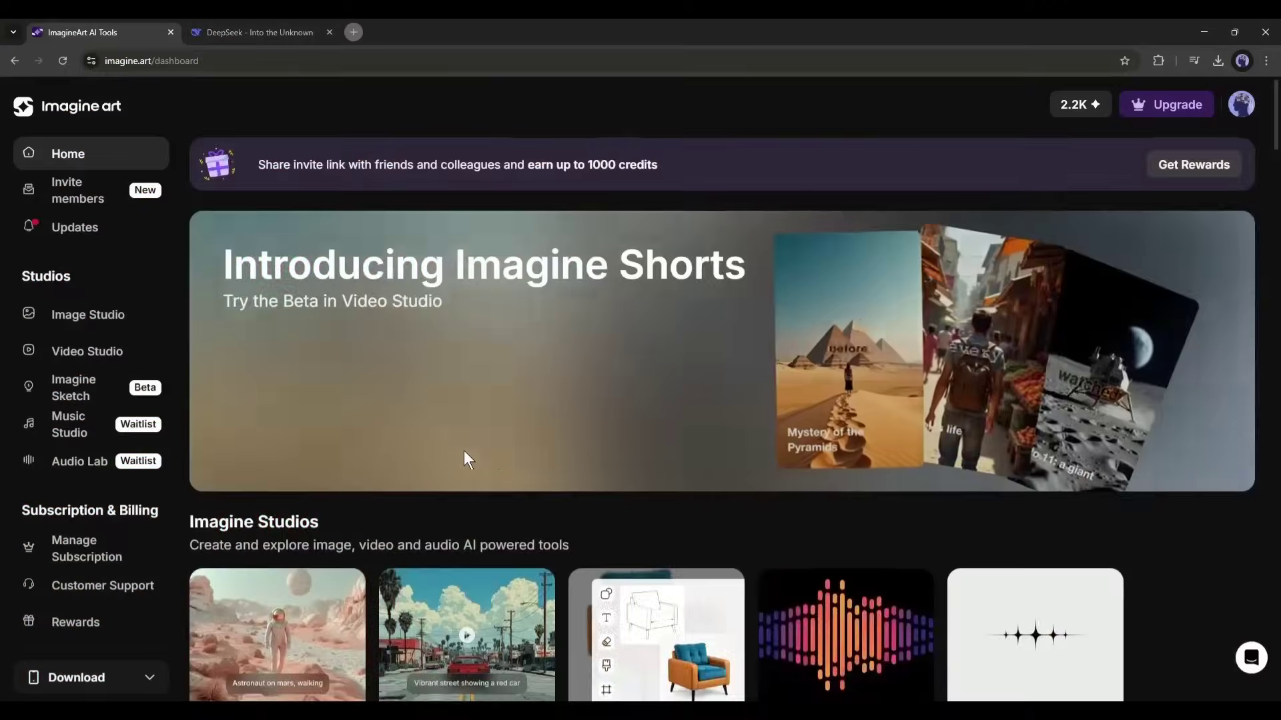
scroll(464, 451, "down", 5)
scroll(463, 451, "down", 3)
scroll(463, 450, "down", 2)
scroll(462, 451, "down", 3)
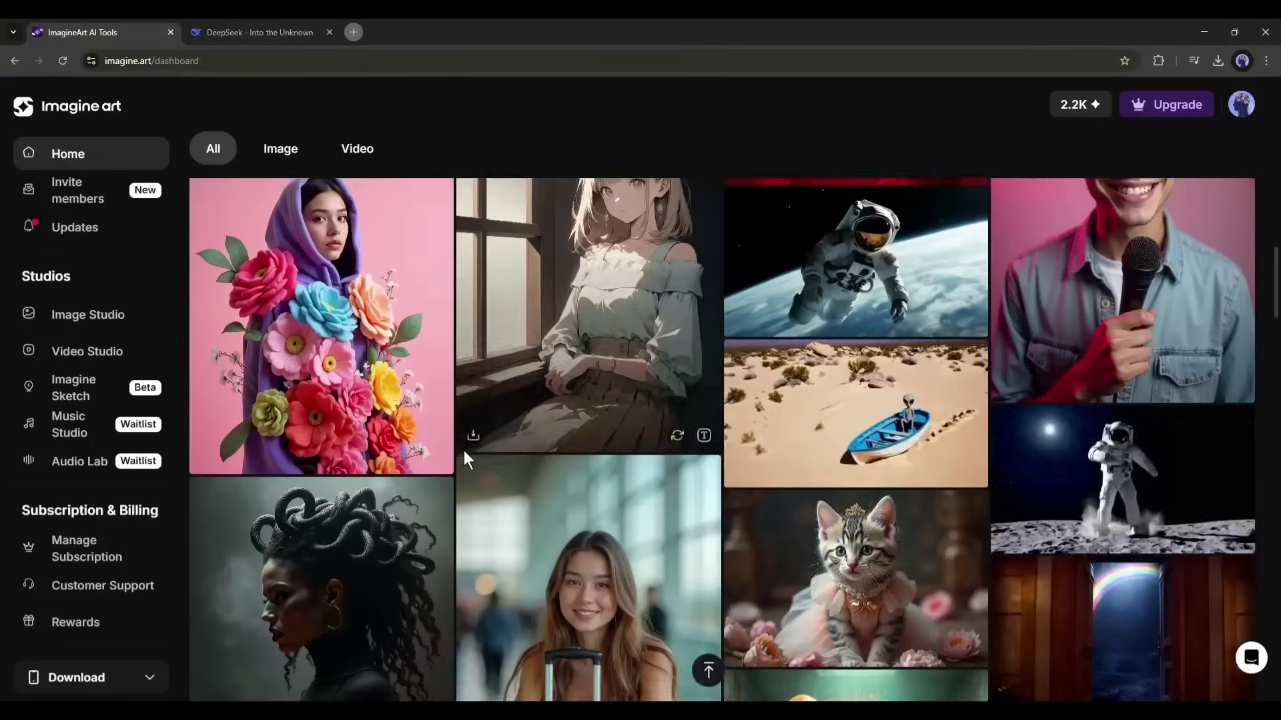
scroll(457, 449, "down", 1)
scroll(456, 449, "down", 4)
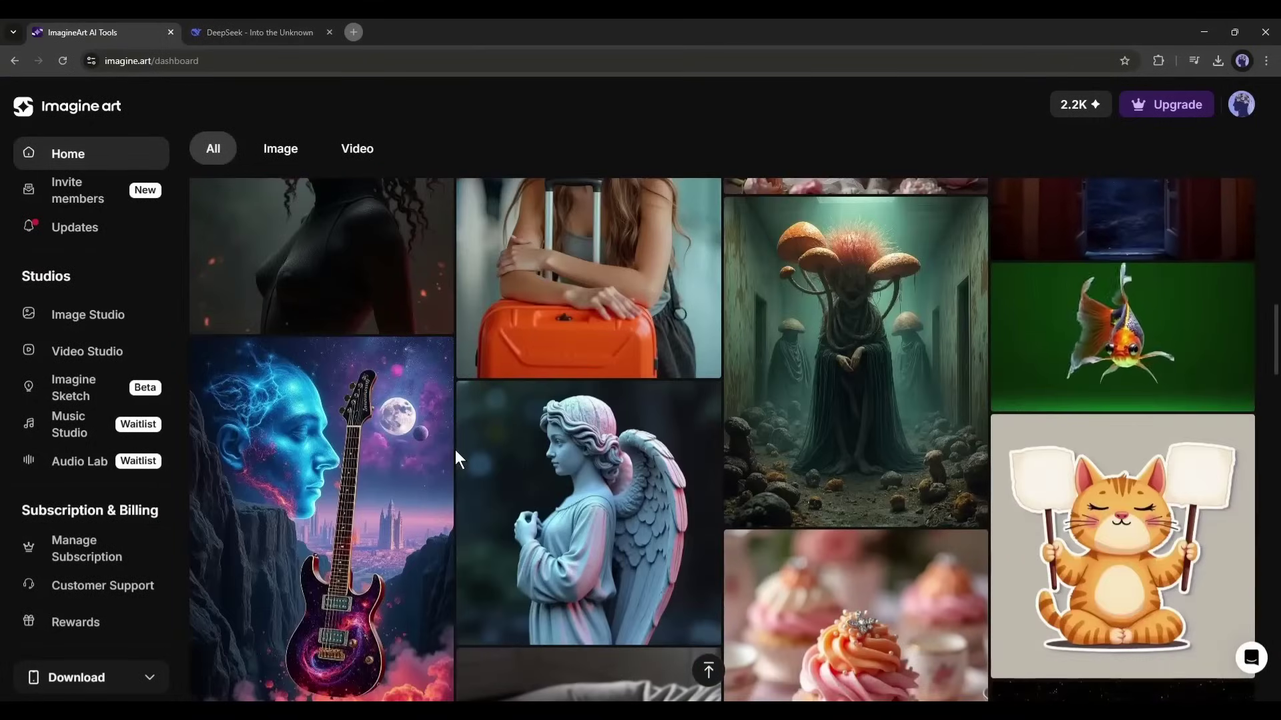
scroll(456, 450, "down", 3)
scroll(505, 455, "down", 2)
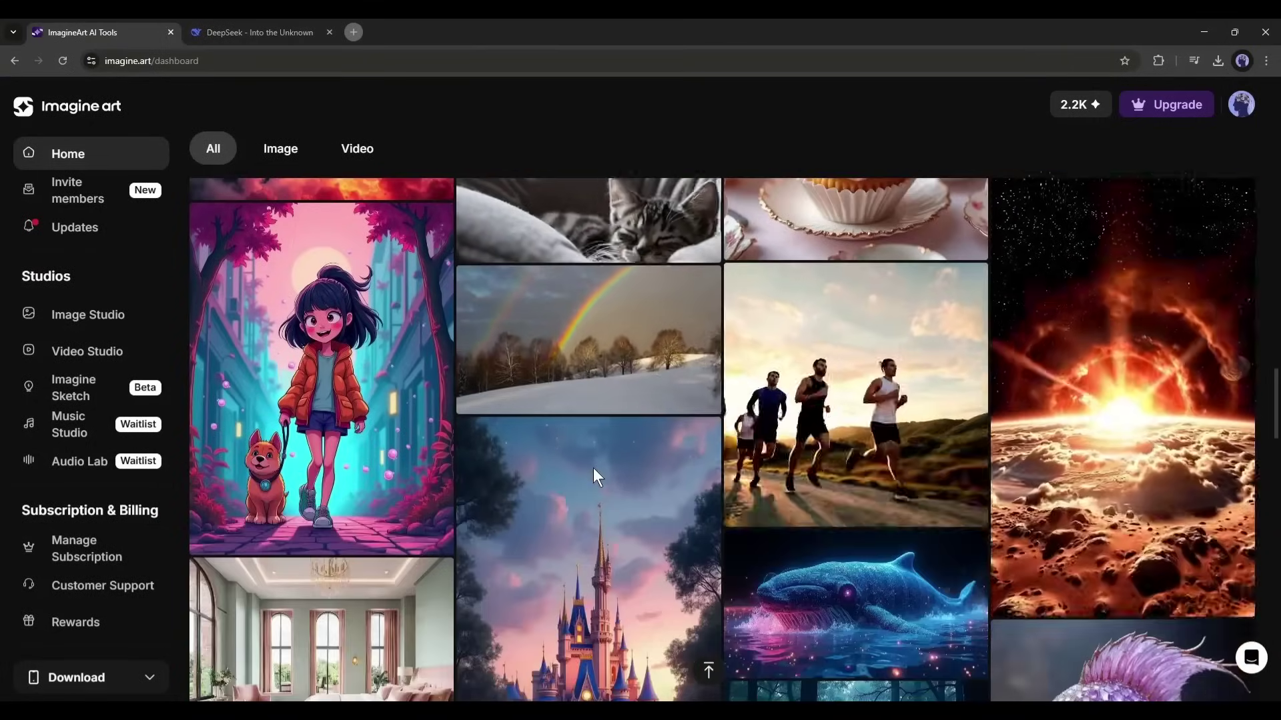
scroll(594, 467, "down", 4)
scroll(1052, 393, "down", 1)
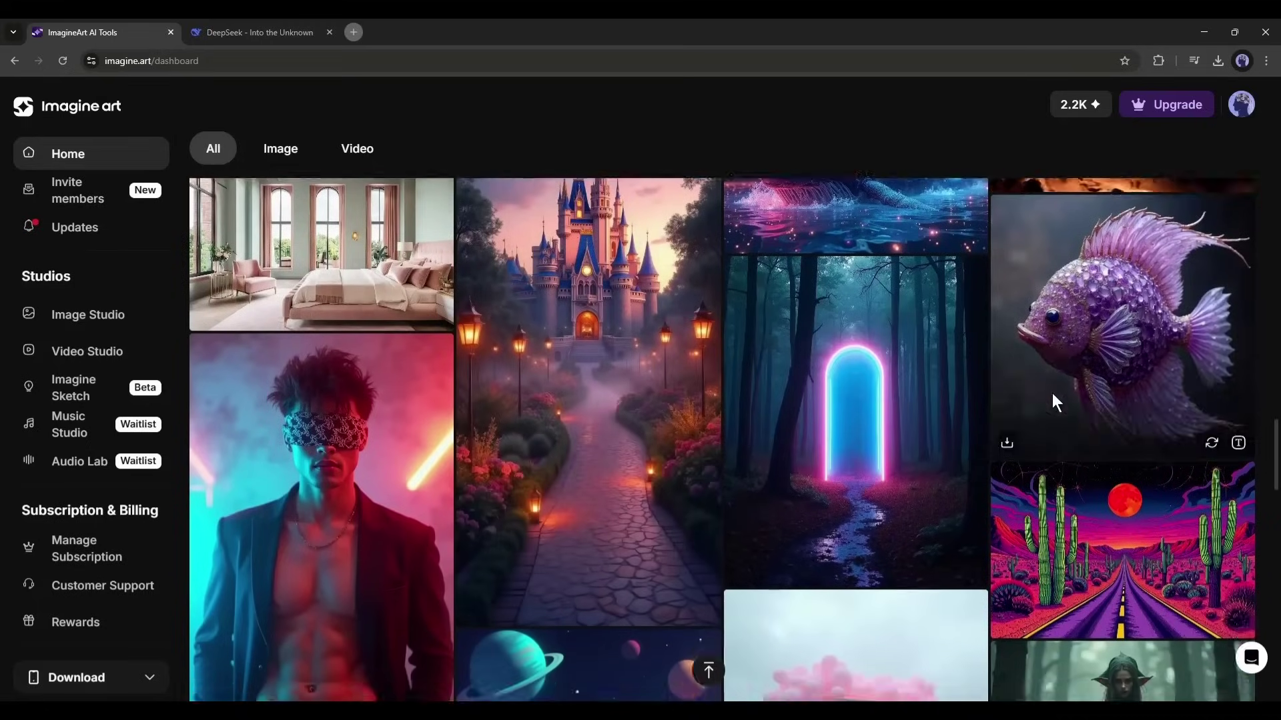
scroll(870, 412, "down", 3)
scroll(867, 414, "down", 3)
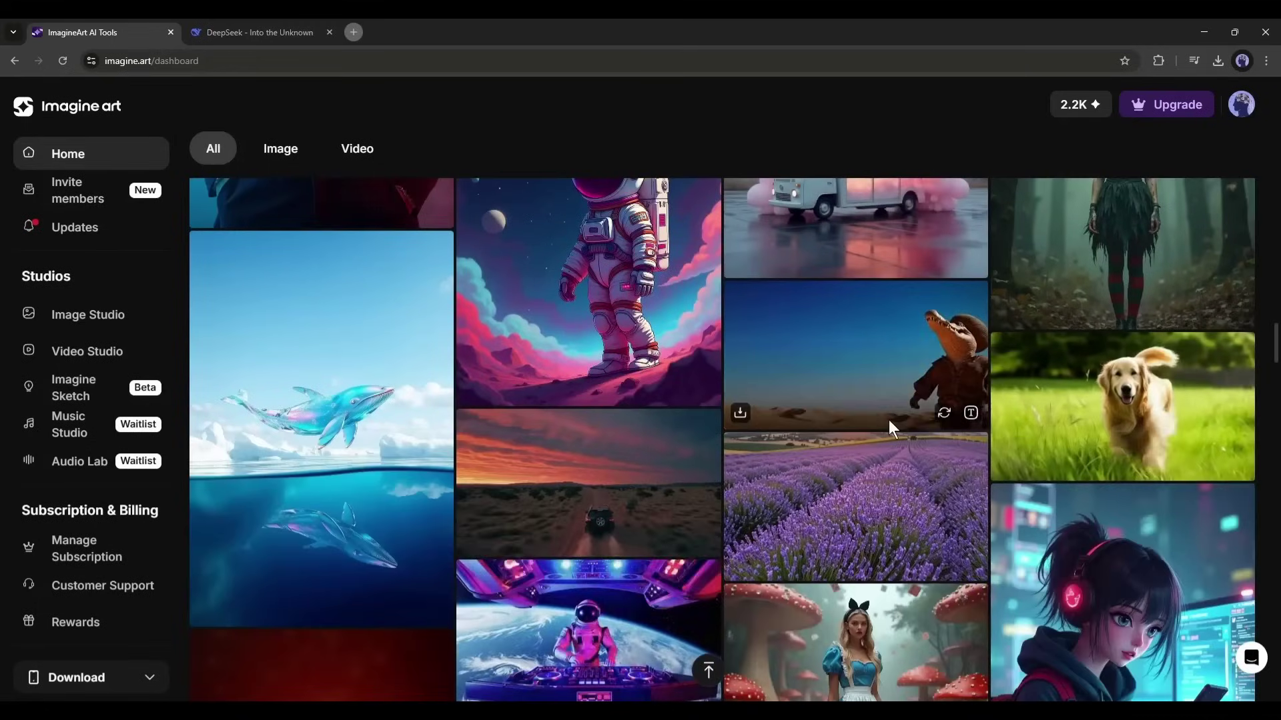
scroll(687, 459, "down", 1)
scroll(640, 458, "down", 2)
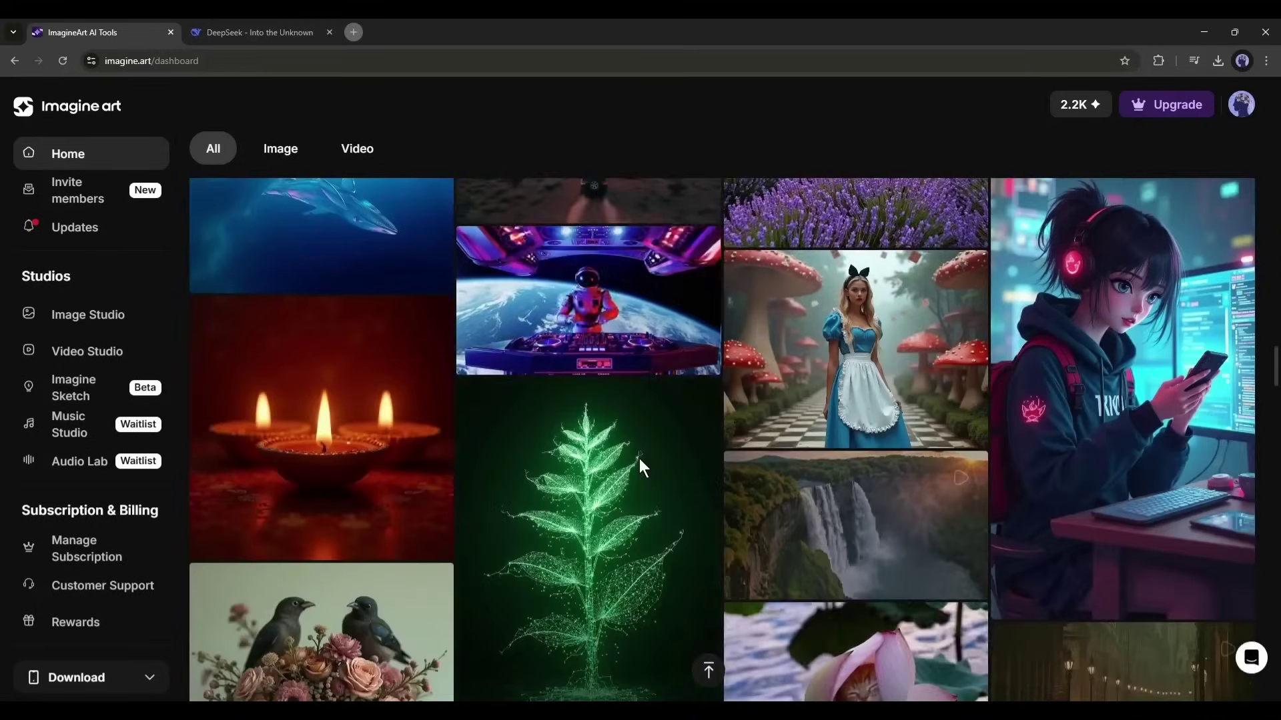
scroll(640, 459, "down", 2)
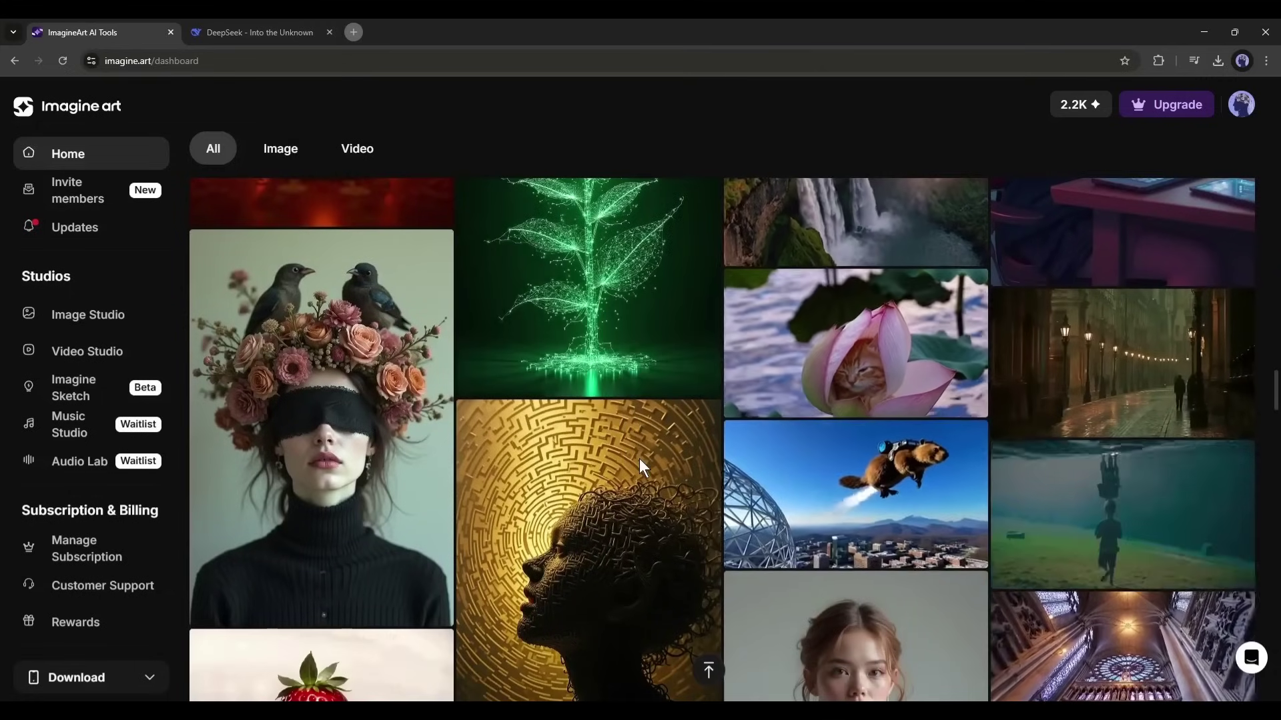
scroll(639, 458, "down", 2)
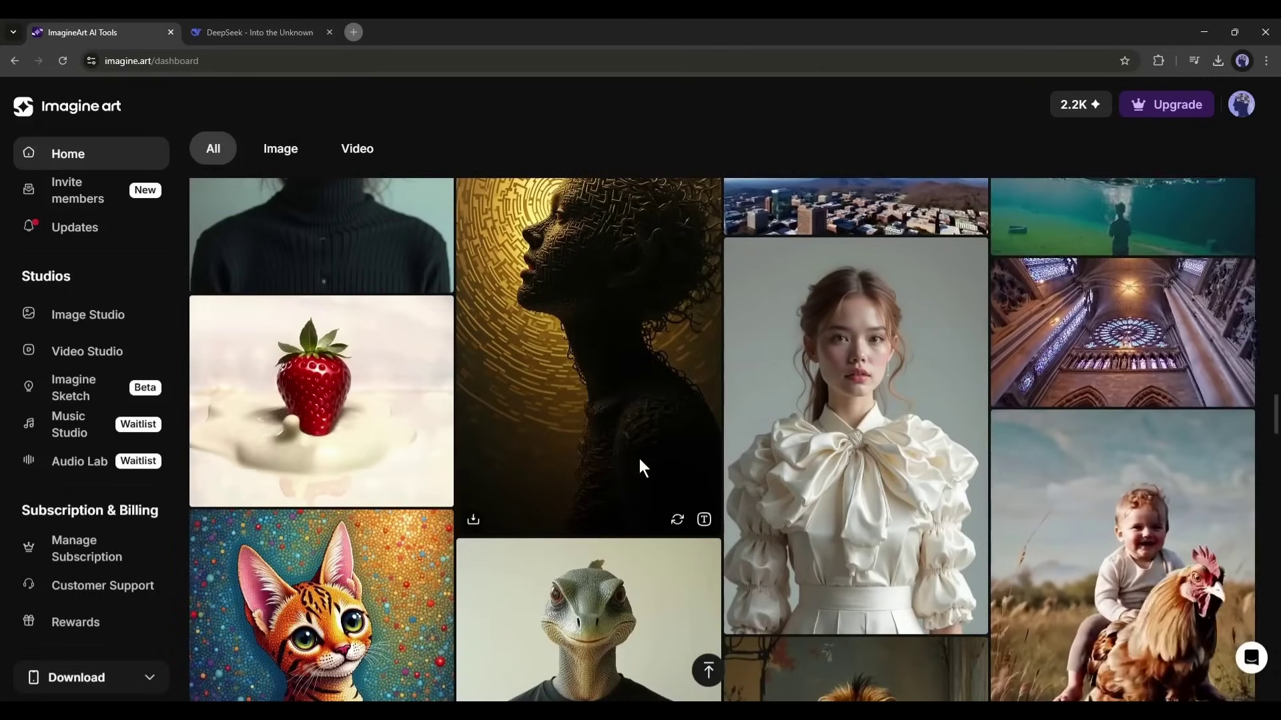